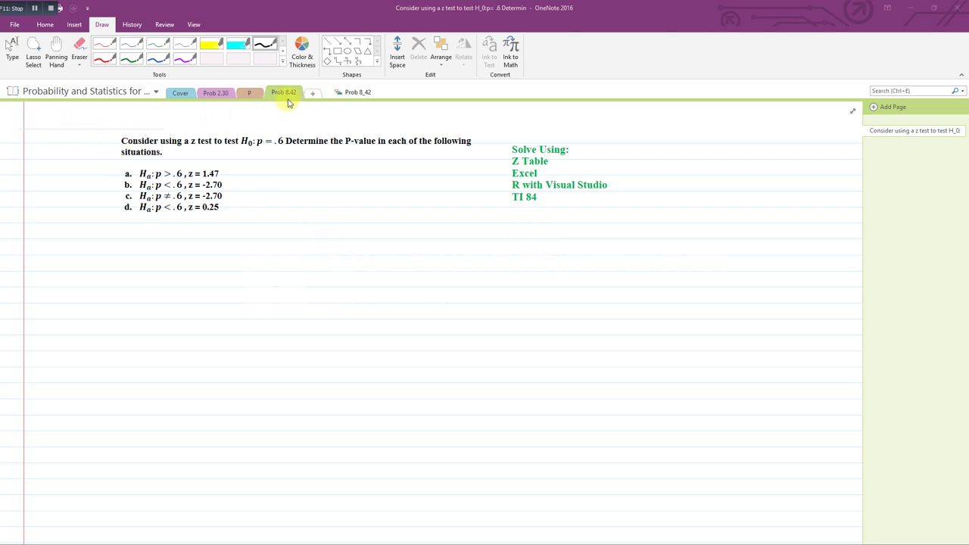
Check the standard normal table in the Cover section, then return to the Prob 8.42 page.
{"action": "left_click", "coordinate": [184, 97]}
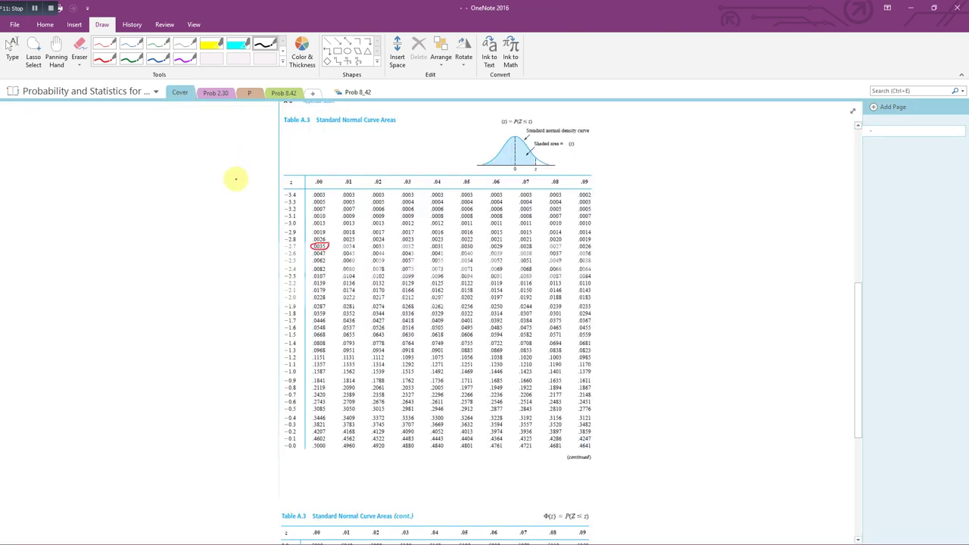
{"action": "scroll", "coordinate": [234, 174], "scroll_direction": "up", "scroll_amount": 5}
{"action": "scroll", "coordinate": [236, 179], "scroll_direction": "up", "scroll_amount": 2}
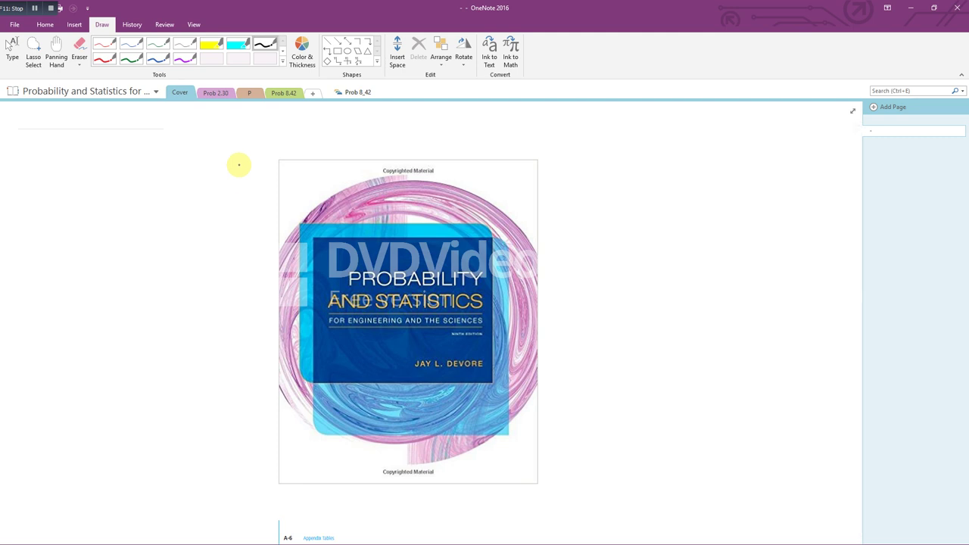
{"action": "left_click", "coordinate": [282, 93]}
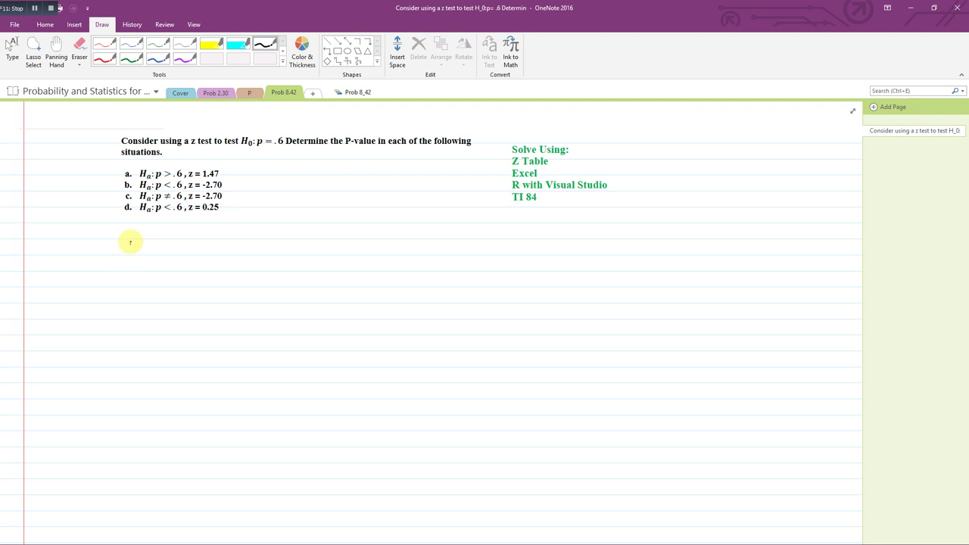
Handwrite the null hypothesis Ho: P = 0.60 below item d.
{"action": "mouse_move", "coordinate": [131, 240]}
{"action": "left_mouse_down"}
{"action": "mouse_move", "coordinate": [126, 261]}
{"action": "mouse_move", "coordinate": [138, 247]}
{"action": "mouse_move", "coordinate": [147, 257]}
{"action": "mouse_move", "coordinate": [184, 243]}
{"action": "mouse_move", "coordinate": [177, 252]}
{"action": "mouse_move", "coordinate": [258, 245]}
{"action": "left_mouse_up"}
{"action": "left_click", "coordinate": [159, 244]}
{"action": "left_click", "coordinate": [159, 257]}
{"action": "left_click", "coordinate": [236, 254]}
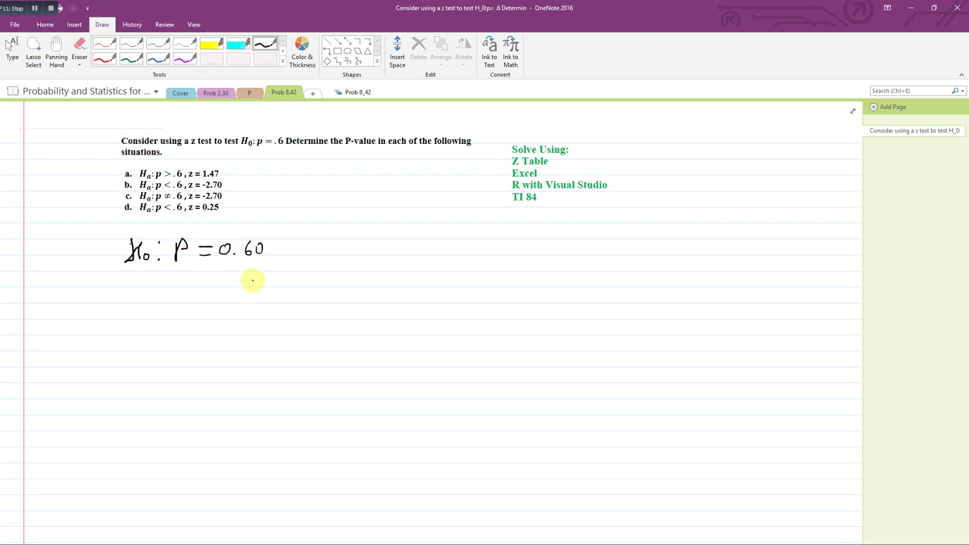
Write HA: P > 0.60 beneath it, box both hypotheses, and label them 'a.'.
{"action": "mouse_move", "coordinate": [132, 275]}
{"action": "left_mouse_down"}
{"action": "mouse_move", "coordinate": [132, 286]}
{"action": "mouse_move", "coordinate": [143, 279]}
{"action": "left_mouse_up"}
{"action": "left_click", "coordinate": [145, 284]}
{"action": "mouse_move", "coordinate": [143, 274]}
{"action": "left_mouse_down"}
{"action": "mouse_move", "coordinate": [142, 285]}
{"action": "mouse_move", "coordinate": [151, 272]}
{"action": "mouse_move", "coordinate": [155, 281]}
{"action": "left_mouse_up"}
{"action": "left_click", "coordinate": [159, 277]}
{"action": "left_click", "coordinate": [158, 284]}
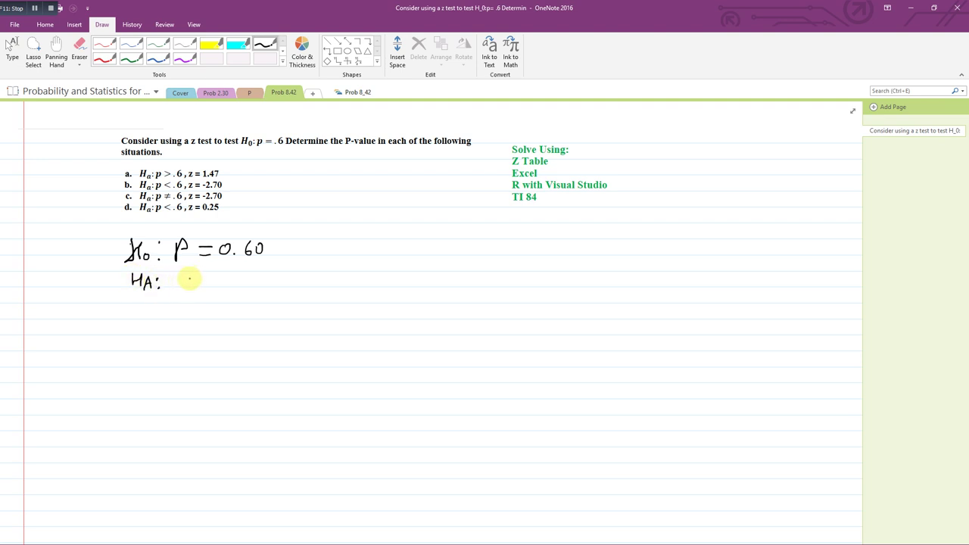
{"action": "left_click_drag", "start_coordinate": [175, 275], "coordinate": [177, 283]}
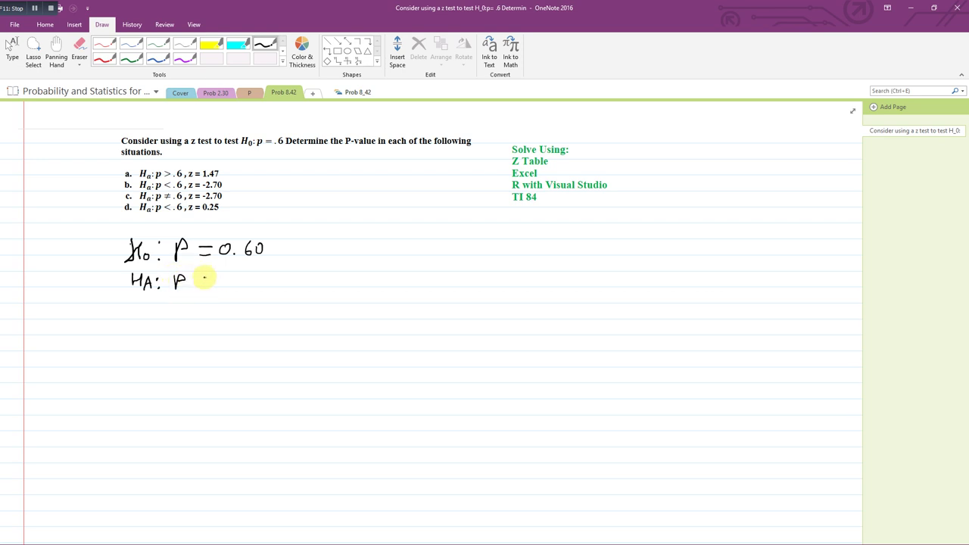
{"action": "left_click_drag", "start_coordinate": [203, 277], "coordinate": [203, 286]}
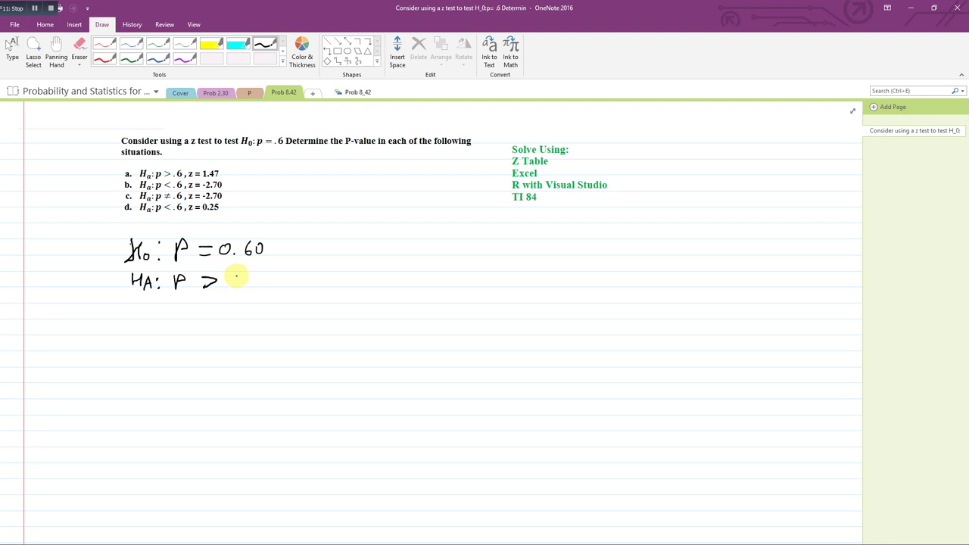
{"action": "left_click_drag", "start_coordinate": [238, 277], "coordinate": [256, 284]}
{"action": "left_click", "coordinate": [247, 286]}
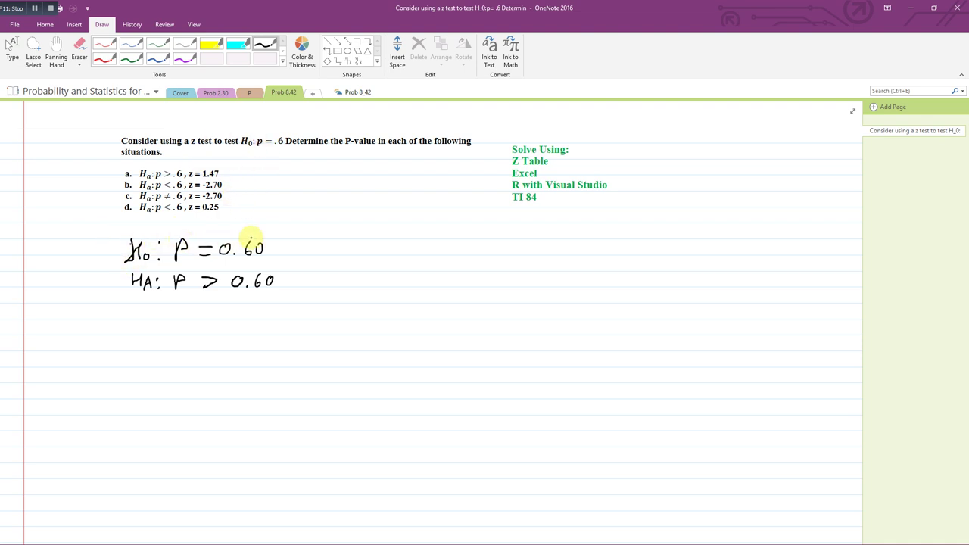
{"action": "mouse_move", "coordinate": [288, 282]}
{"action": "left_mouse_down"}
{"action": "mouse_move", "coordinate": [286, 227]}
{"action": "mouse_move", "coordinate": [151, 226]}
{"action": "mouse_move", "coordinate": [113, 252]}
{"action": "mouse_move", "coordinate": [143, 302]}
{"action": "mouse_move", "coordinate": [277, 304]}
{"action": "mouse_move", "coordinate": [289, 279]}
{"action": "left_mouse_up"}
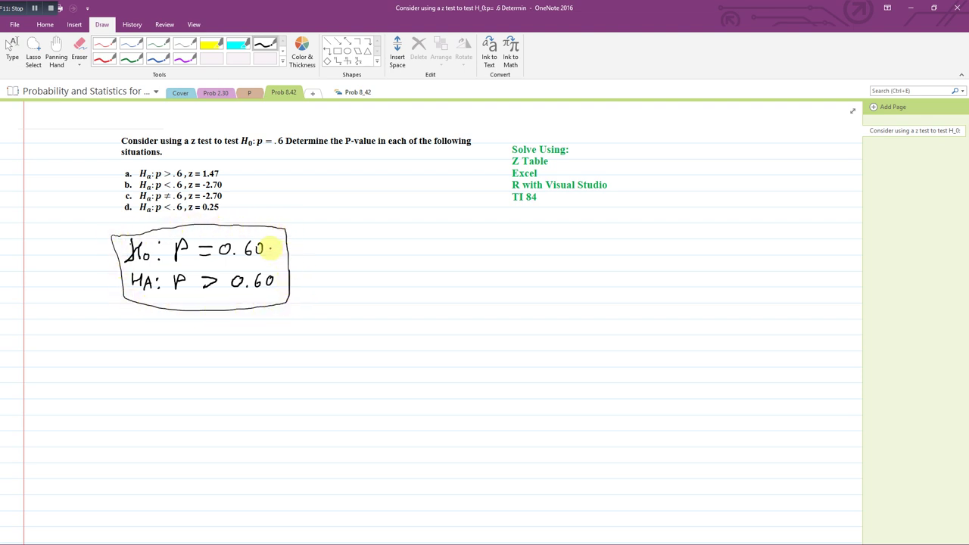
{"action": "mouse_move", "coordinate": [94, 225]}
{"action": "left_mouse_down"}
{"action": "mouse_move", "coordinate": [86, 232]}
{"action": "mouse_move", "coordinate": [97, 230]}
{"action": "left_mouse_up"}
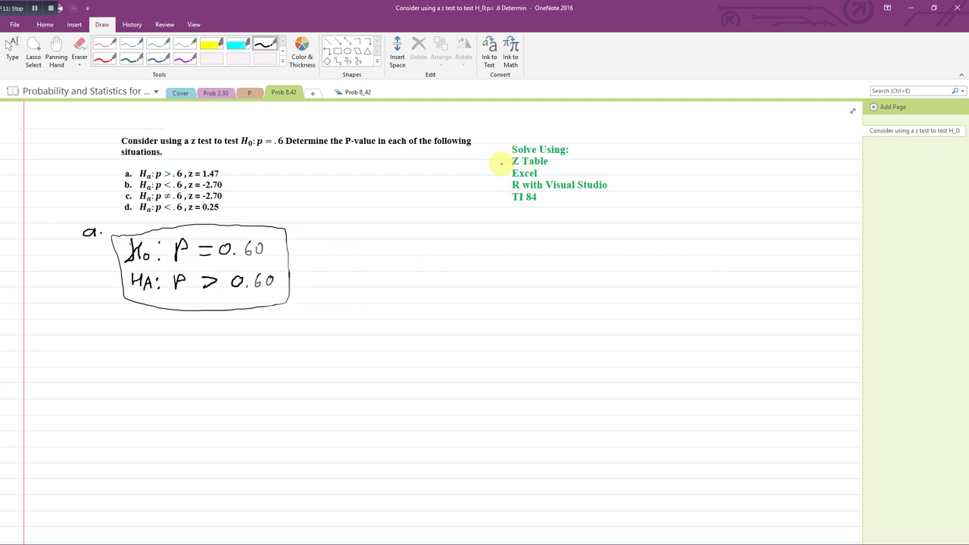
Ink bullet dots beside Solve Using, R with Visual Studio and TI 84.
{"action": "left_click", "coordinate": [505, 157]}
{"action": "left_click", "coordinate": [504, 186]}
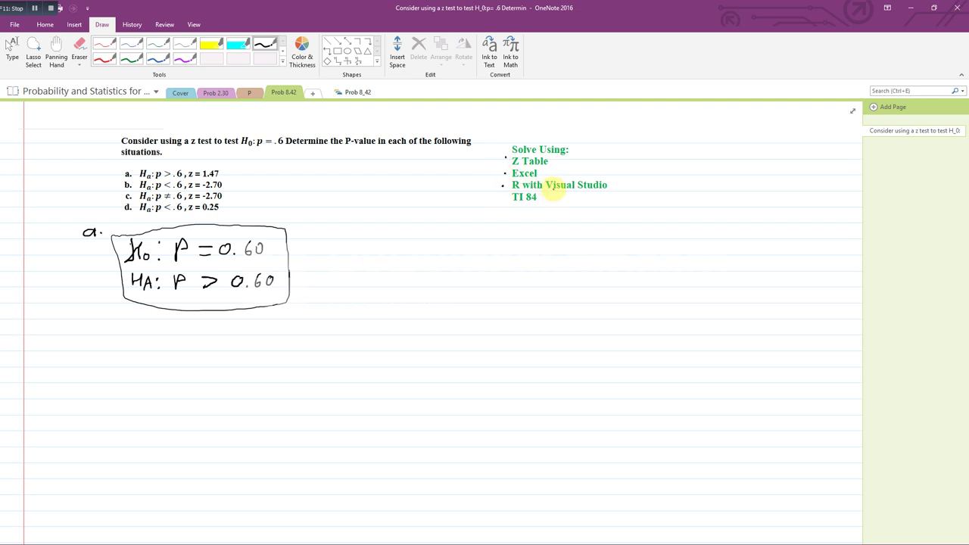
{"action": "left_click", "coordinate": [507, 202]}
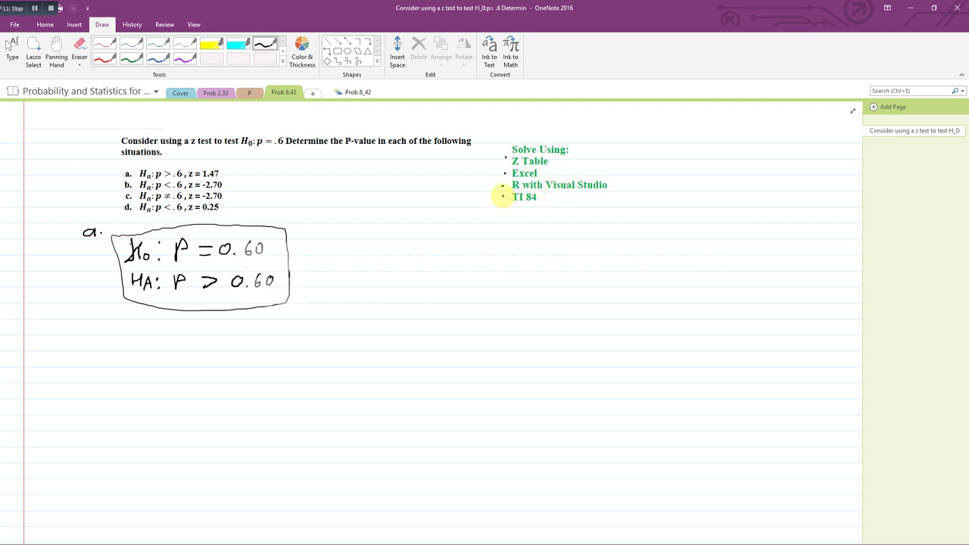
{"action": "left_click", "coordinate": [512, 203]}
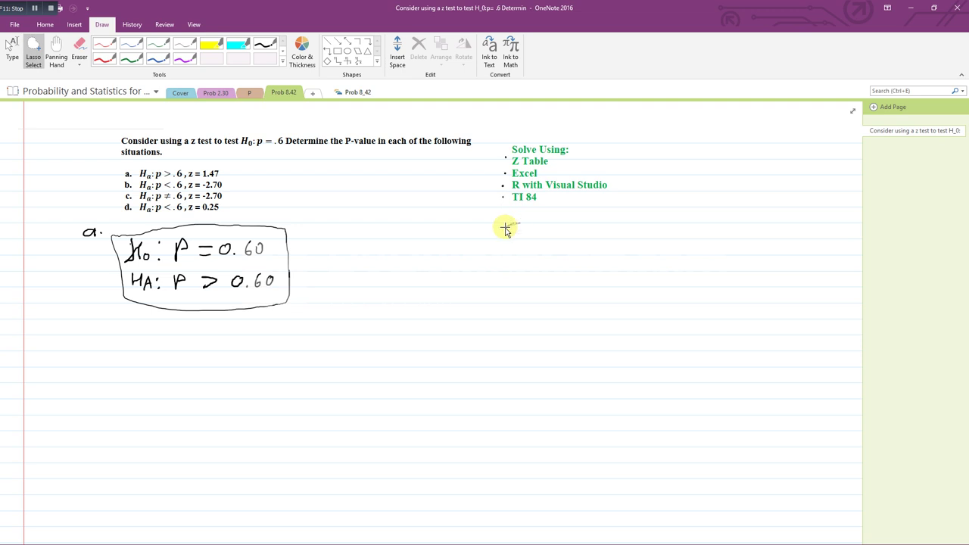
Sketch a bell curve with a horizontal baseline beneath it.
{"action": "mouse_move", "coordinate": [515, 225]}
{"action": "left_mouse_down"}
{"action": "mouse_move", "coordinate": [451, 272]}
{"action": "mouse_move", "coordinate": [414, 283]}
{"action": "left_mouse_up"}
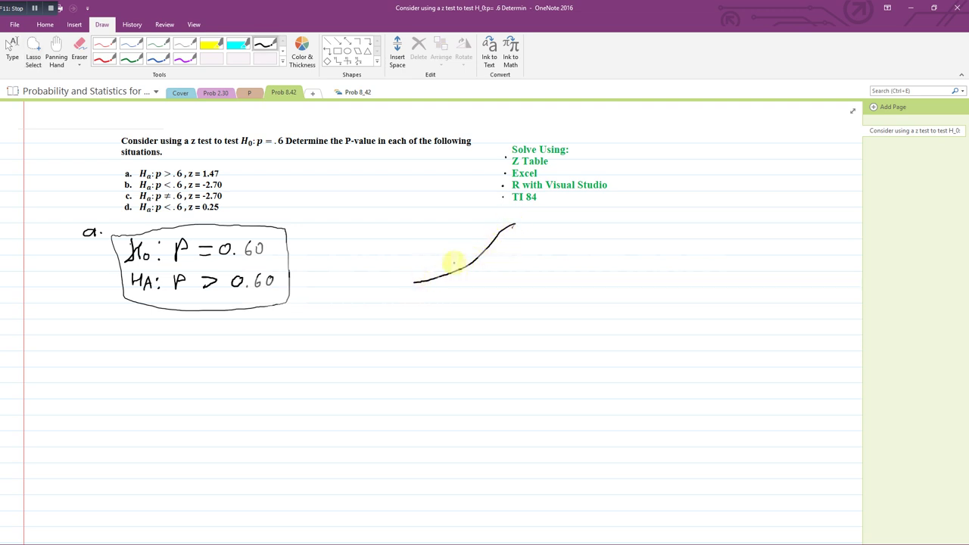
{"action": "mouse_move", "coordinate": [512, 227]}
{"action": "left_mouse_down"}
{"action": "mouse_move", "coordinate": [545, 238]}
{"action": "mouse_move", "coordinate": [558, 264]}
{"action": "mouse_move", "coordinate": [583, 276]}
{"action": "mouse_move", "coordinate": [637, 283]}
{"action": "left_mouse_up"}
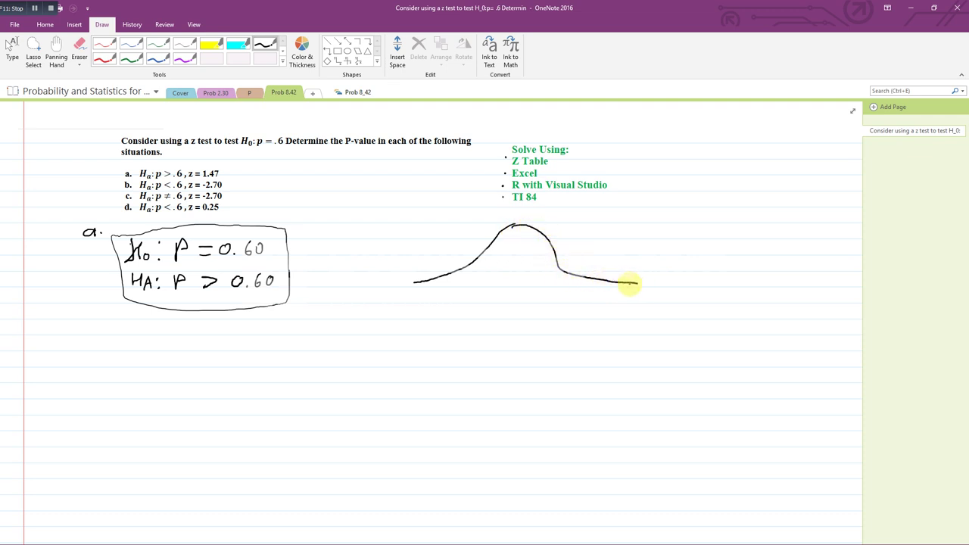
{"action": "left_click_drag", "start_coordinate": [407, 287], "coordinate": [648, 285]}
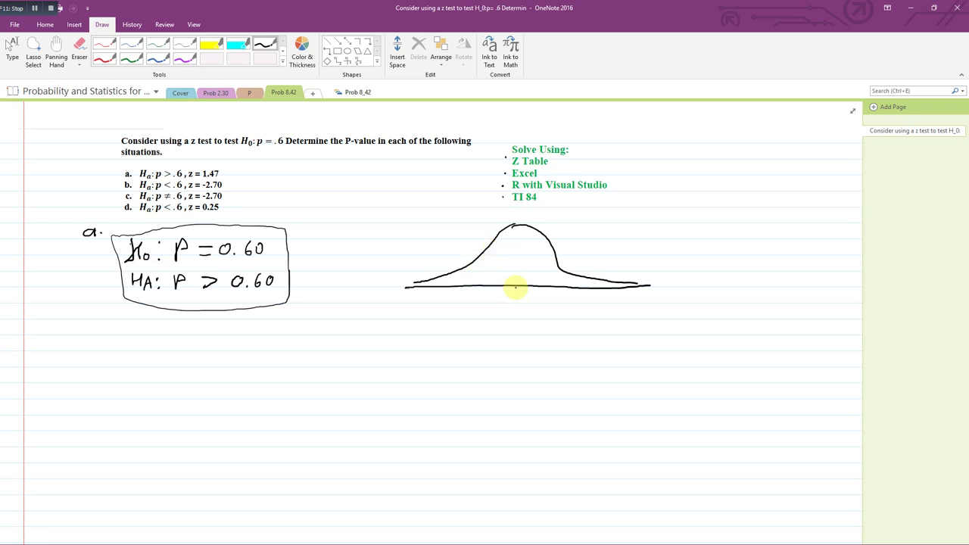
{"action": "right_click", "coordinate": [516, 286]}
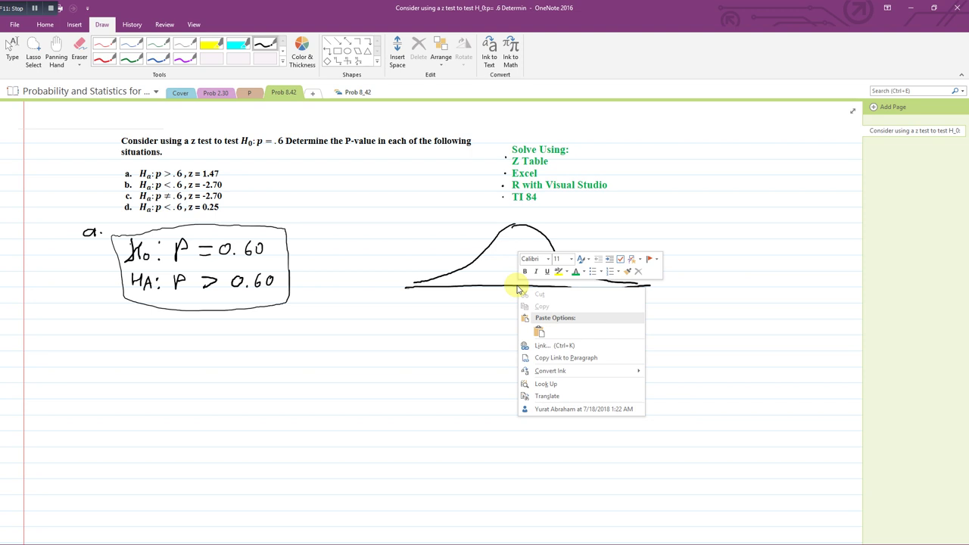
{"action": "left_click", "coordinate": [508, 237]}
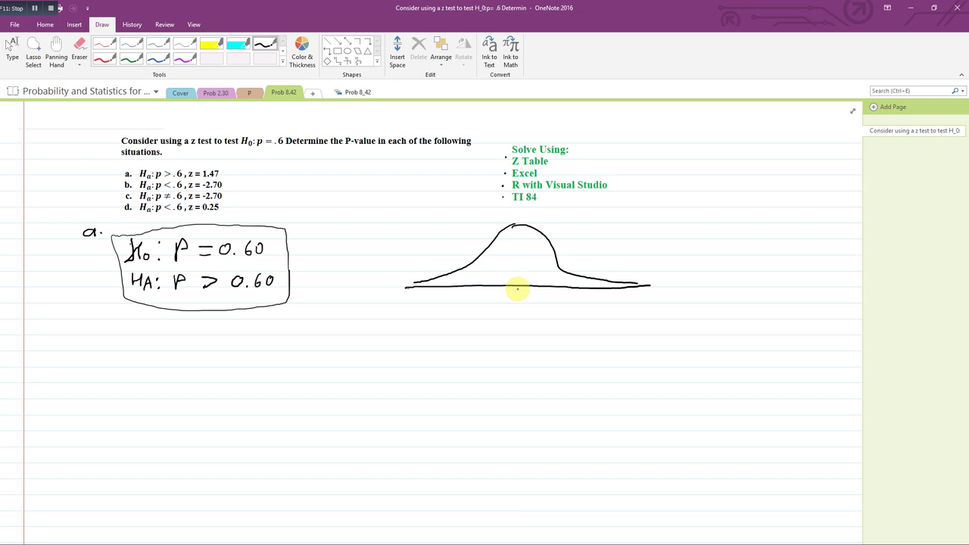
Mark the baseline centre with a tick labelled p0 and 0.6.
{"action": "left_click_drag", "start_coordinate": [521, 283], "coordinate": [520, 290]}
{"action": "left_click_drag", "start_coordinate": [516, 299], "coordinate": [521, 313]}
{"action": "left_click", "coordinate": [528, 315]}
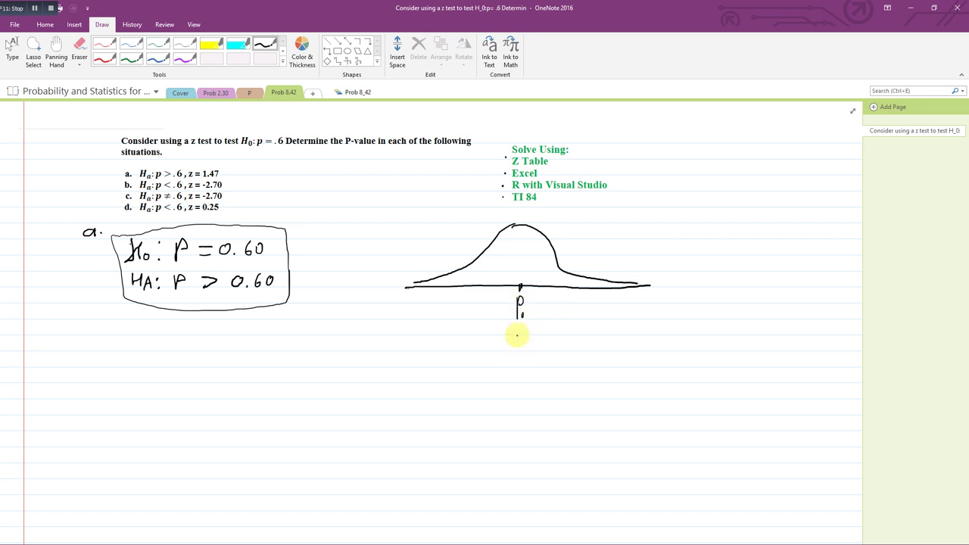
{"action": "left_click", "coordinate": [522, 342]}
{"action": "left_click_drag", "start_coordinate": [516, 334], "coordinate": [528, 340]}
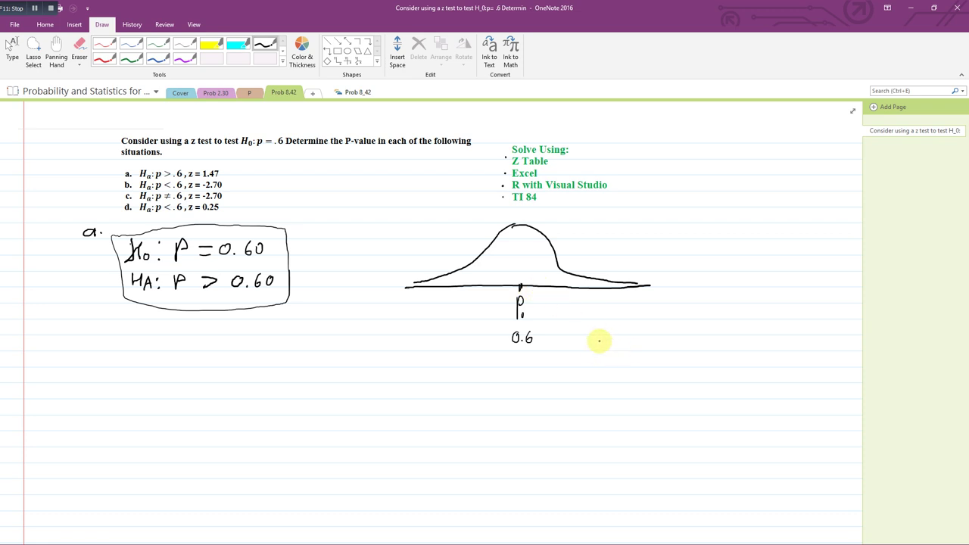
Label the rows 'value' and 'zscore', write 0 under 0.6, add a tick, note σ=1.
{"action": "left_click_drag", "start_coordinate": [597, 336], "coordinate": [646, 334]}
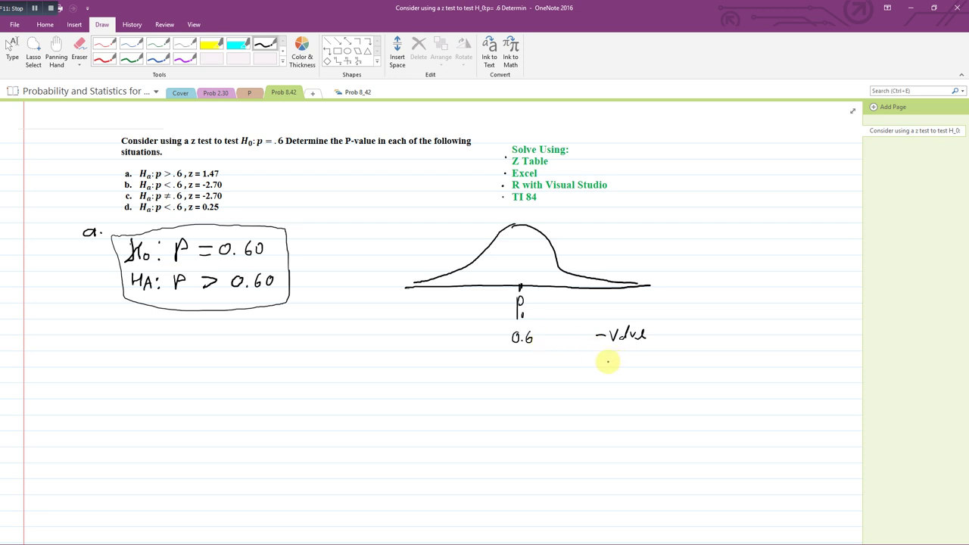
{"action": "left_click_drag", "start_coordinate": [597, 361], "coordinate": [634, 364]}
{"action": "left_click_drag", "start_coordinate": [642, 361], "coordinate": [669, 362]}
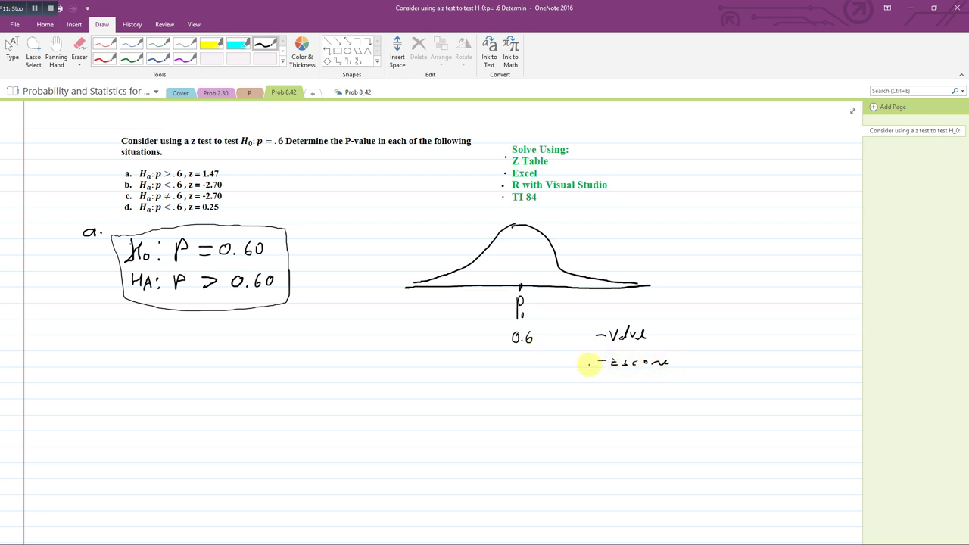
{"action": "left_click_drag", "start_coordinate": [529, 361], "coordinate": [528, 362]}
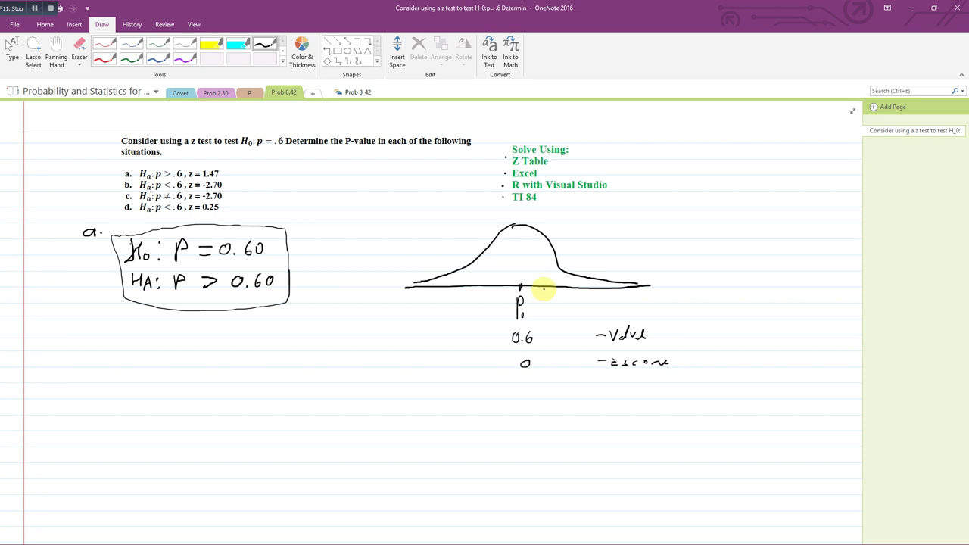
{"action": "left_click_drag", "start_coordinate": [548, 281], "coordinate": [548, 289]}
{"action": "mouse_move", "coordinate": [602, 244]}
{"action": "left_mouse_down"}
{"action": "mouse_move", "coordinate": [615, 248]}
{"action": "mouse_move", "coordinate": [597, 218]}
{"action": "mouse_move", "coordinate": [627, 221]}
{"action": "mouse_move", "coordinate": [604, 212]}
{"action": "mouse_move", "coordinate": [623, 209]}
{"action": "left_mouse_up"}
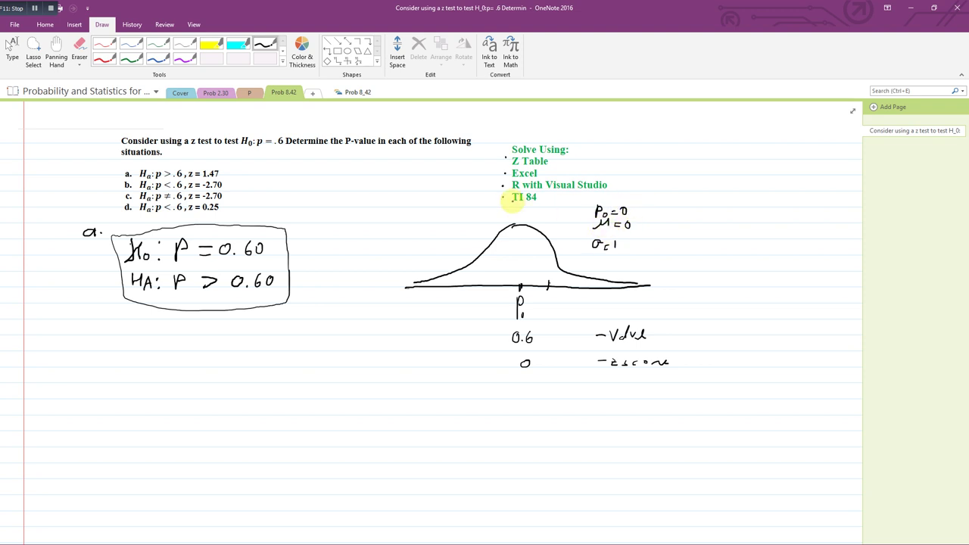
Erase the subscript and μ=0 note, then begin writing SE in black below P = 0.
{"action": "left_click", "coordinate": [79, 49]}
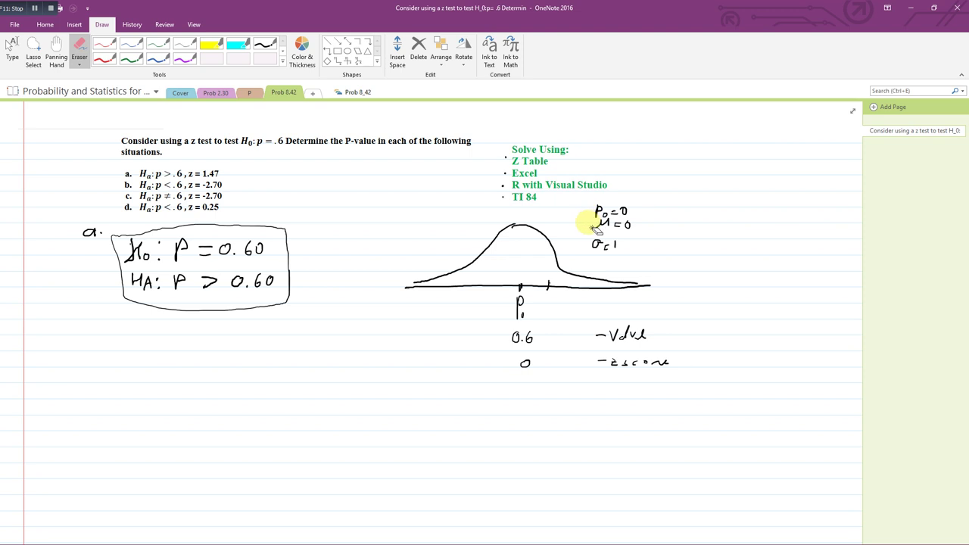
{"action": "mouse_move", "coordinate": [602, 221]}
{"action": "left_mouse_down"}
{"action": "mouse_move", "coordinate": [643, 221]}
{"action": "mouse_move", "coordinate": [607, 242]}
{"action": "mouse_move", "coordinate": [617, 247]}
{"action": "left_mouse_up"}
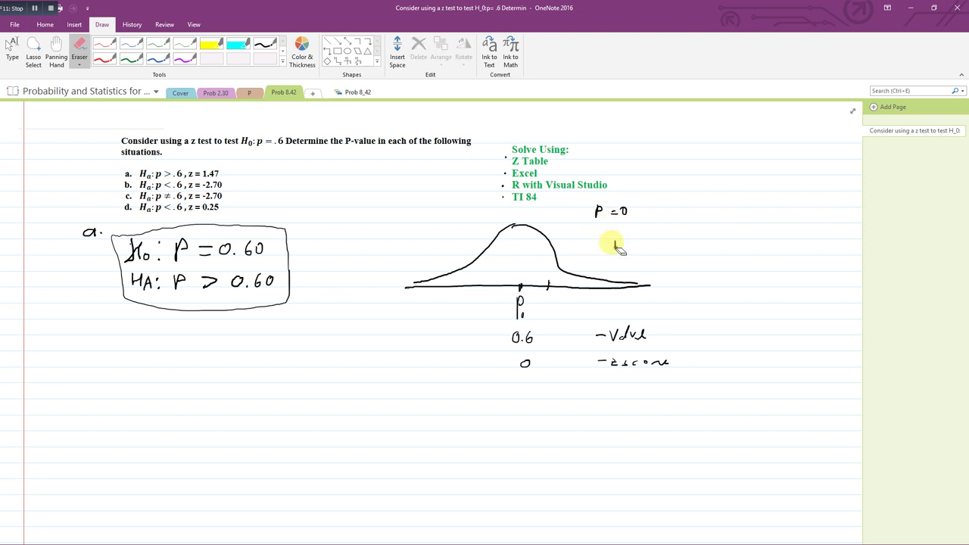
{"action": "left_click", "coordinate": [265, 45]}
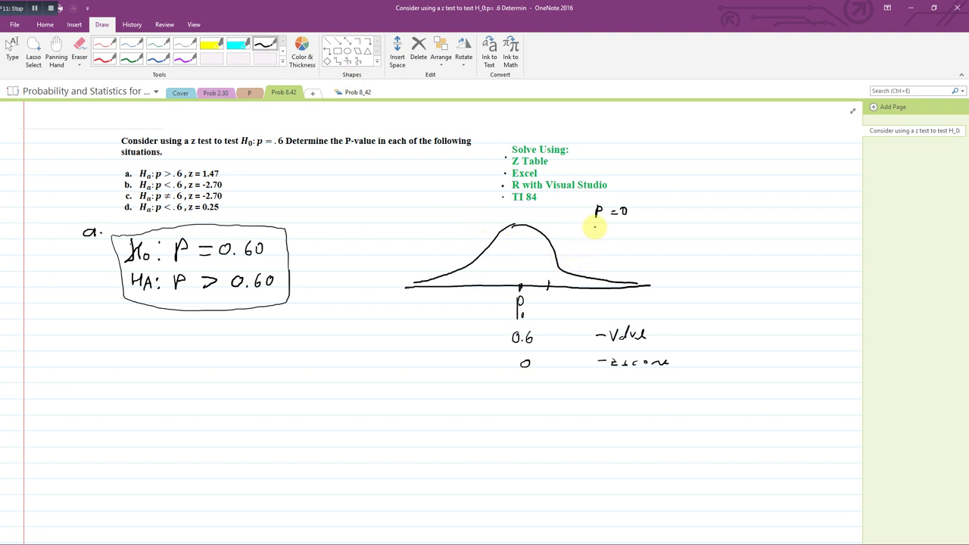
{"action": "mouse_move", "coordinate": [597, 229]}
{"action": "left_mouse_down"}
{"action": "mouse_move", "coordinate": [591, 237]}
{"action": "mouse_move", "coordinate": [609, 233]}
{"action": "mouse_move", "coordinate": [611, 250]}
{"action": "mouse_move", "coordinate": [629, 232]}
{"action": "mouse_move", "coordinate": [631, 250]}
{"action": "mouse_move", "coordinate": [649, 234]}
{"action": "left_mouse_up"}
Complete SE(p̂) = 1, write 1 beside the z-score 0, and add axis tick marks.
{"action": "left_click_drag", "start_coordinate": [640, 238], "coordinate": [658, 240]}
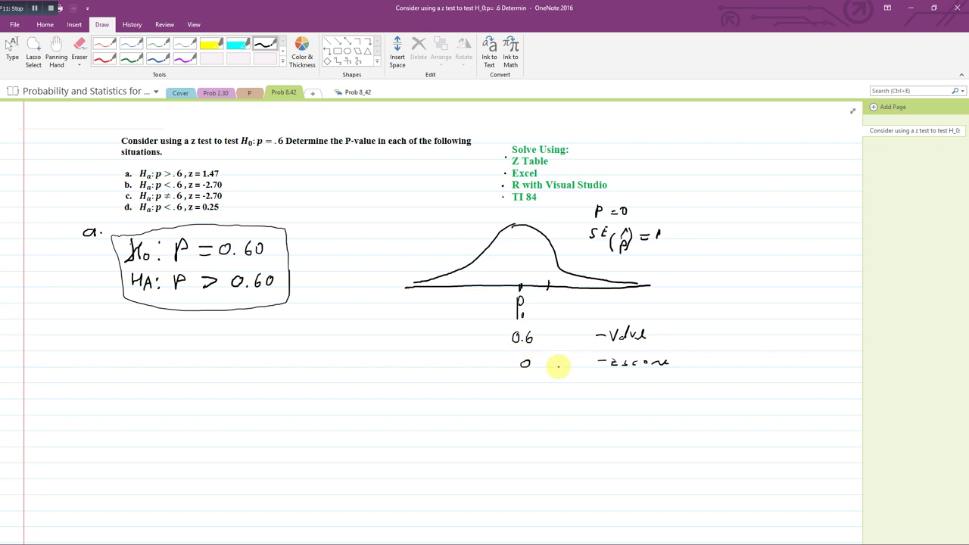
{"action": "mouse_move", "coordinate": [555, 355]}
{"action": "left_mouse_down"}
{"action": "mouse_move", "coordinate": [556, 366]}
{"action": "mouse_move", "coordinate": [585, 367]}
{"action": "left_mouse_up"}
{"action": "left_click_drag", "start_coordinate": [563, 282], "coordinate": [563, 291]}
{"action": "left_click_drag", "start_coordinate": [587, 281], "coordinate": [587, 290]}
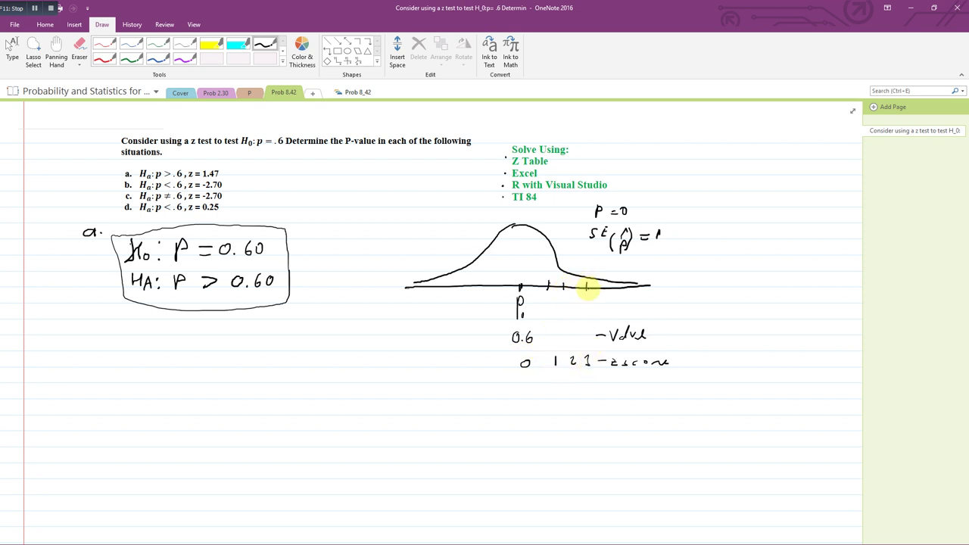
{"action": "mouse_move", "coordinate": [490, 282]}
{"action": "left_mouse_down"}
{"action": "mouse_move", "coordinate": [490, 291]}
{"action": "mouse_move", "coordinate": [433, 291]}
{"action": "left_mouse_up"}
Write the negative z-score labels -1 and -2, erasing a stray 1 before 0.
{"action": "left_click_drag", "start_coordinate": [488, 358], "coordinate": [509, 367]}
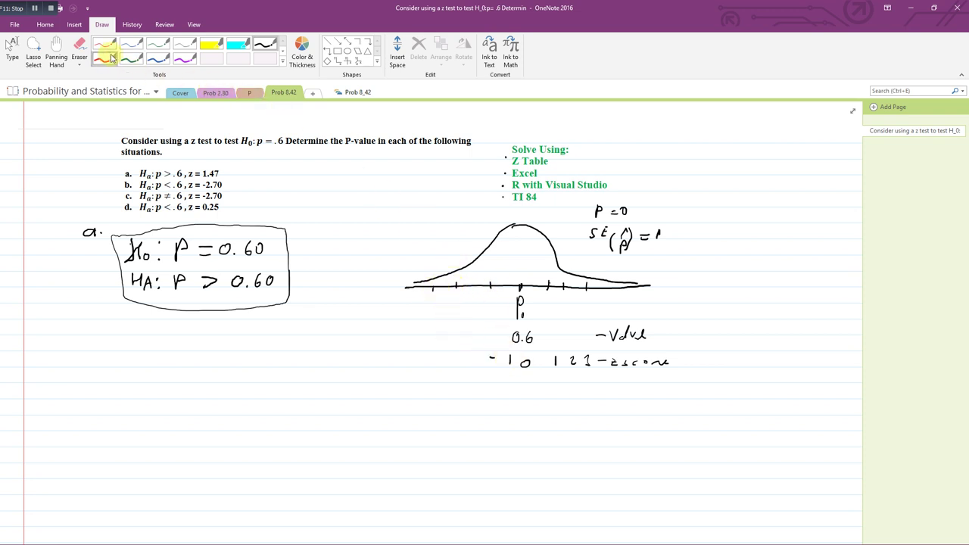
{"action": "left_click", "coordinate": [79, 47]}
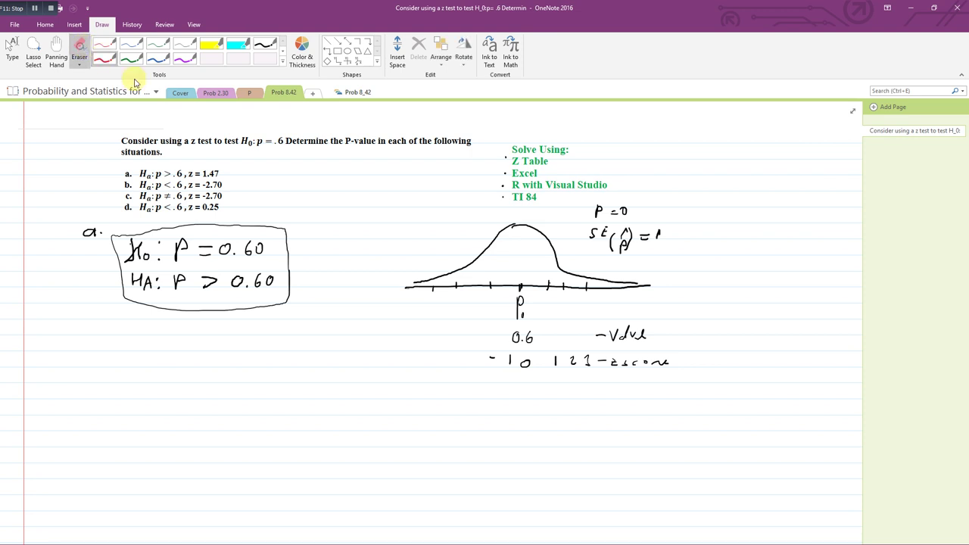
{"action": "left_click", "coordinate": [509, 361]}
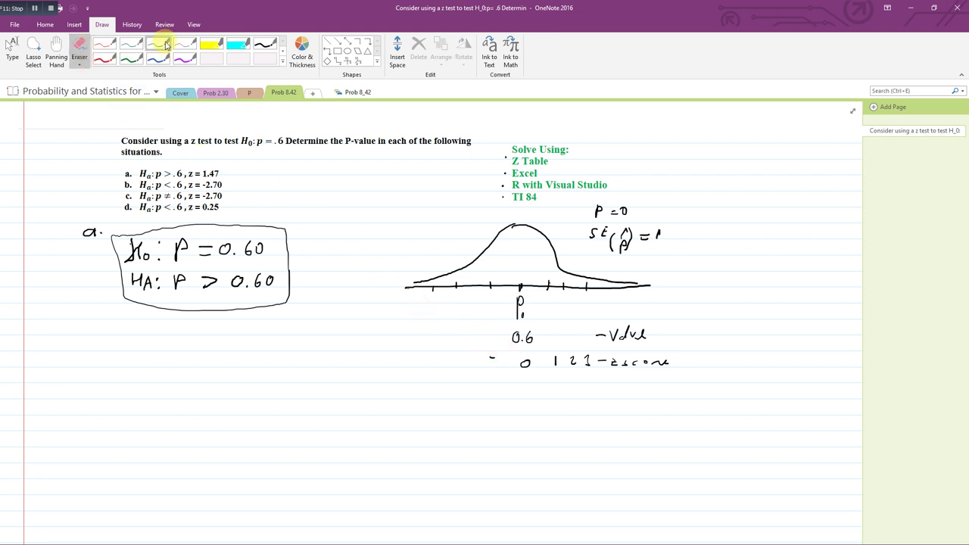
{"action": "left_click", "coordinate": [265, 44]}
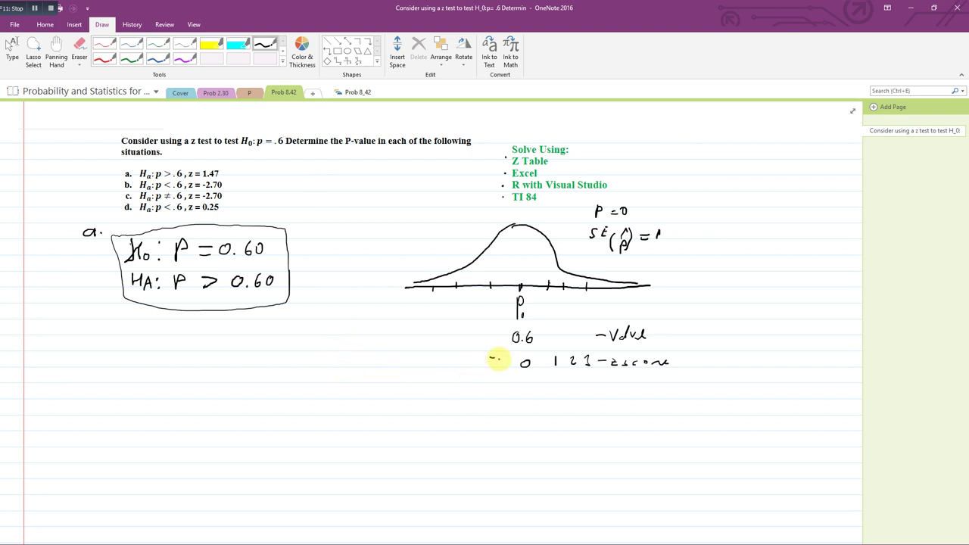
{"action": "mouse_move", "coordinate": [499, 357]}
{"action": "left_mouse_down"}
{"action": "mouse_move", "coordinate": [500, 366]}
{"action": "mouse_move", "coordinate": [429, 359]}
{"action": "mouse_move", "coordinate": [450, 370]}
{"action": "mouse_move", "coordinate": [439, 363]}
{"action": "left_mouse_up"}
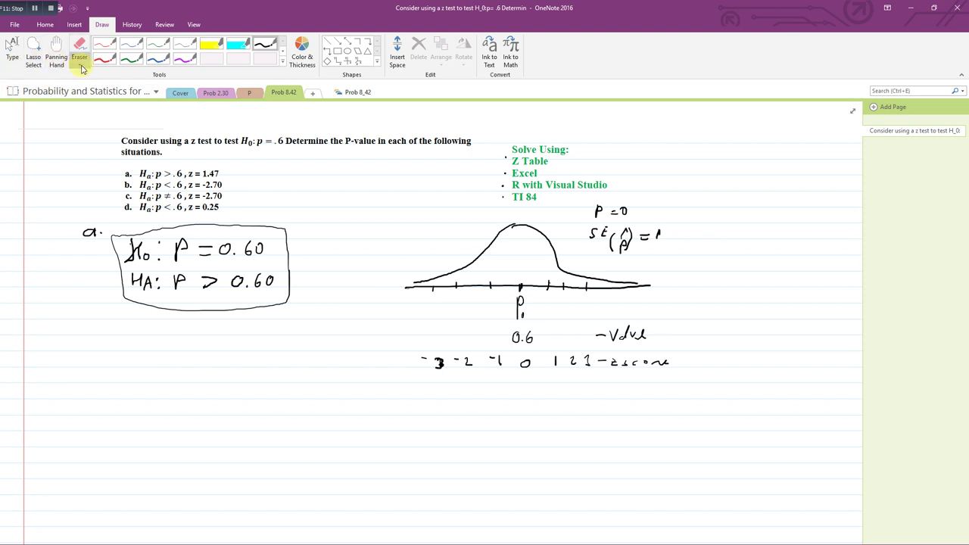
Switch to the red pen, then select and deselect the axis stroke.
{"action": "left_click", "coordinate": [104, 60]}
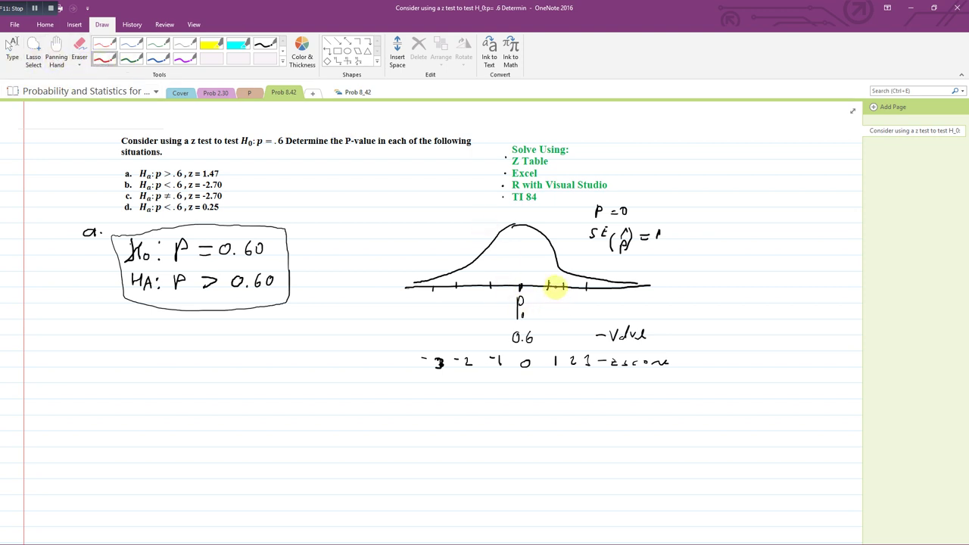
{"action": "right_click", "coordinate": [555, 286]}
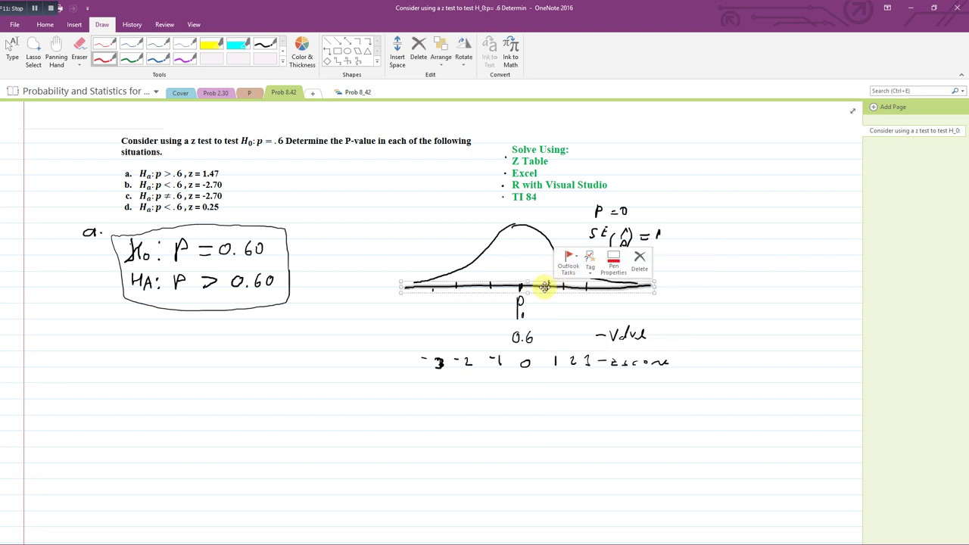
{"action": "left_click", "coordinate": [560, 271]}
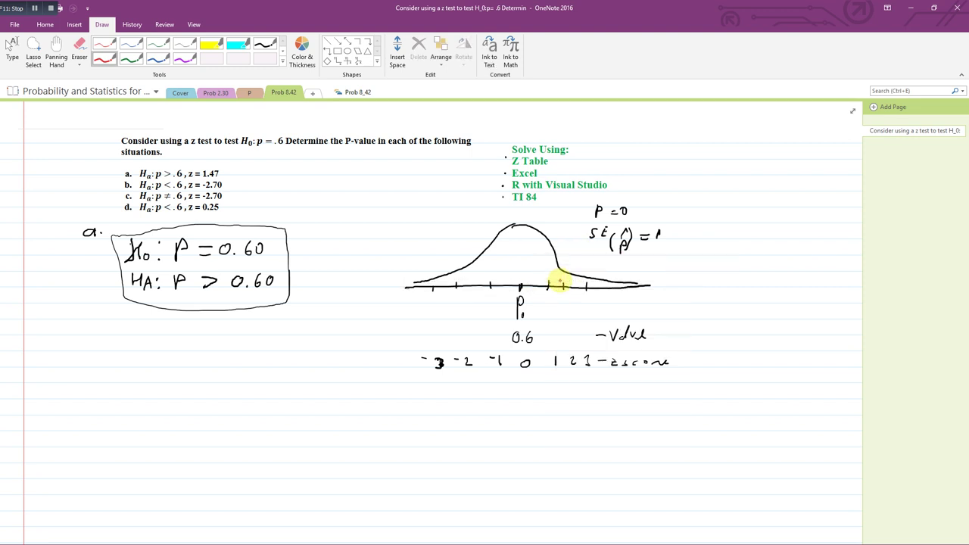
{"action": "left_click", "coordinate": [555, 283]}
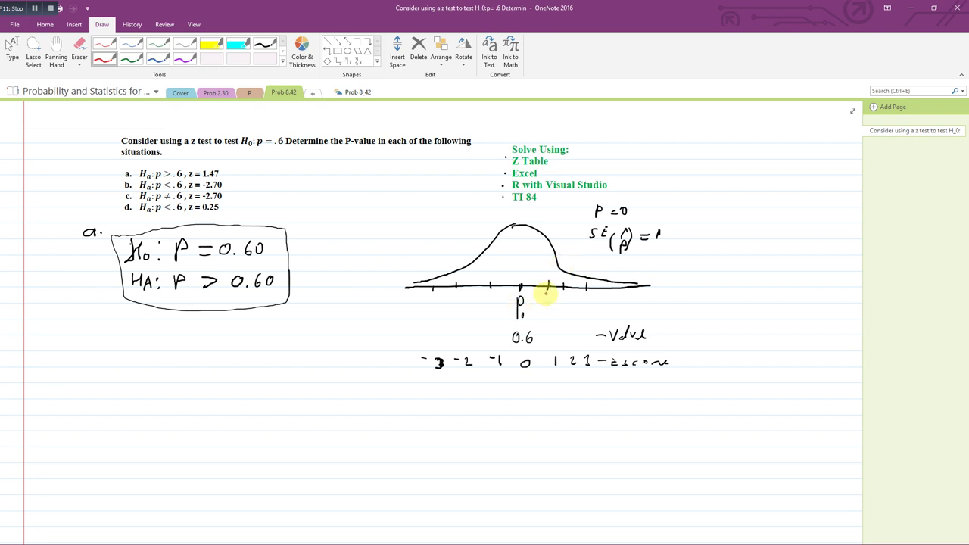
{"action": "left_click", "coordinate": [553, 286]}
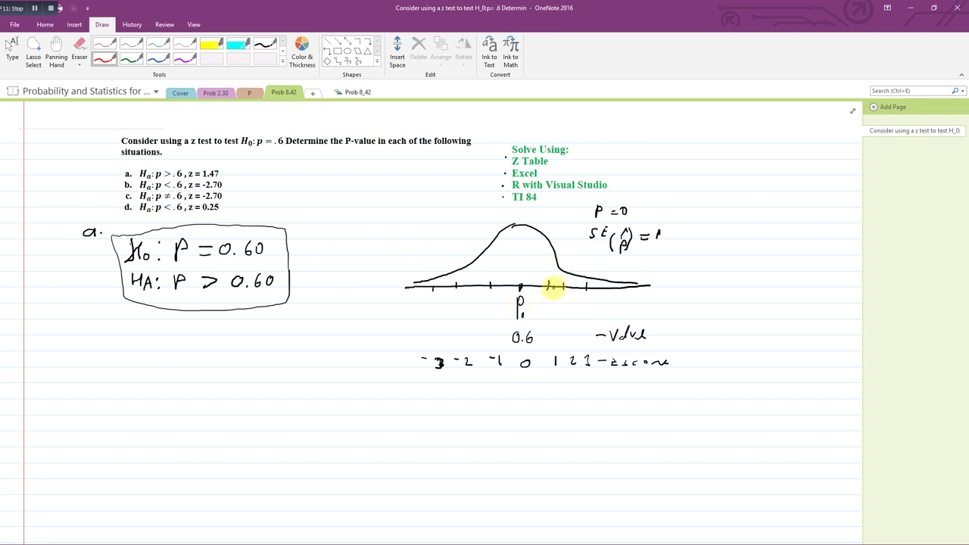
{"action": "left_click", "coordinate": [554, 285]}
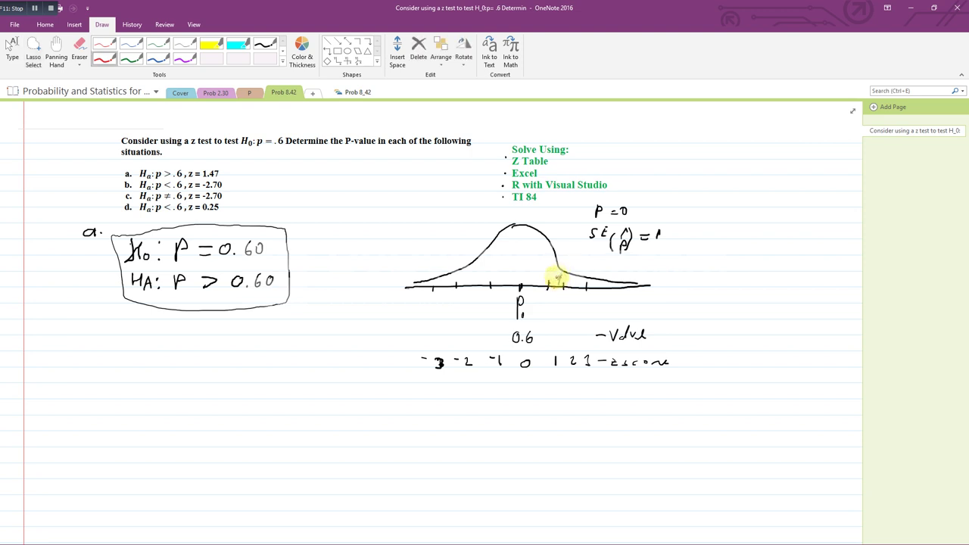
{"action": "left_click", "coordinate": [556, 284]}
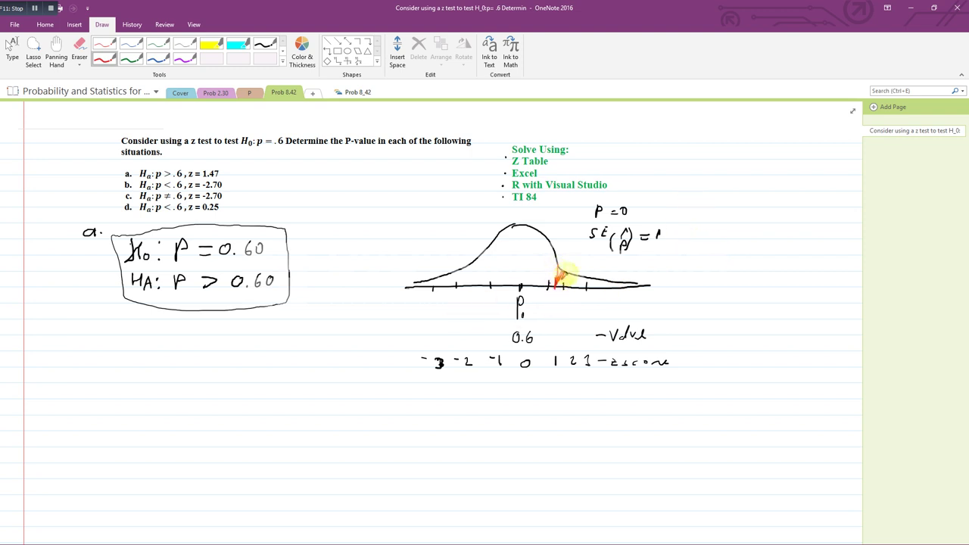
Shade the area under the curve's right tail in red and stop inking.
{"action": "mouse_move", "coordinate": [564, 274]}
{"action": "left_mouse_down"}
{"action": "mouse_move", "coordinate": [595, 282]}
{"action": "mouse_move", "coordinate": [581, 261]}
{"action": "mouse_move", "coordinate": [651, 271]}
{"action": "left_mouse_up"}
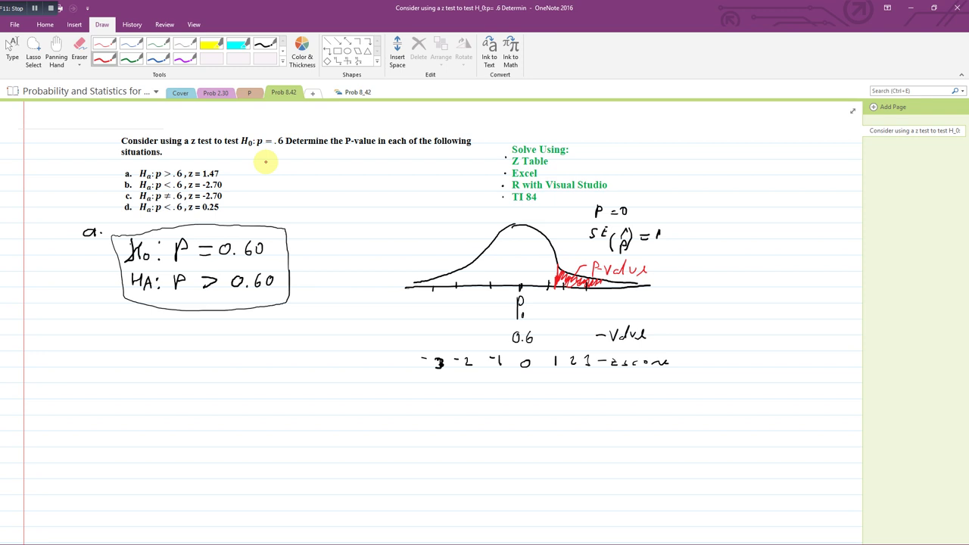
{"action": "key", "text": "Escape"}
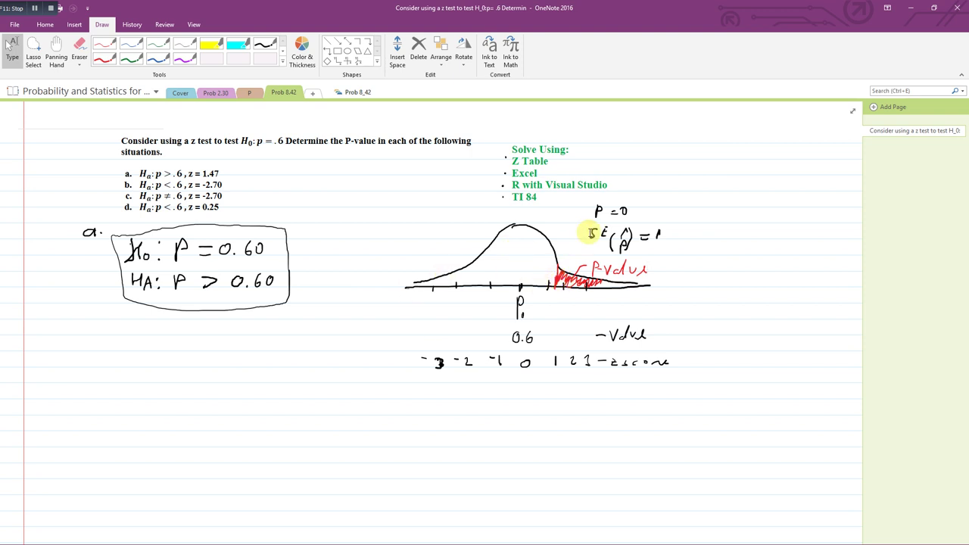
{"action": "left_click", "coordinate": [179, 96]}
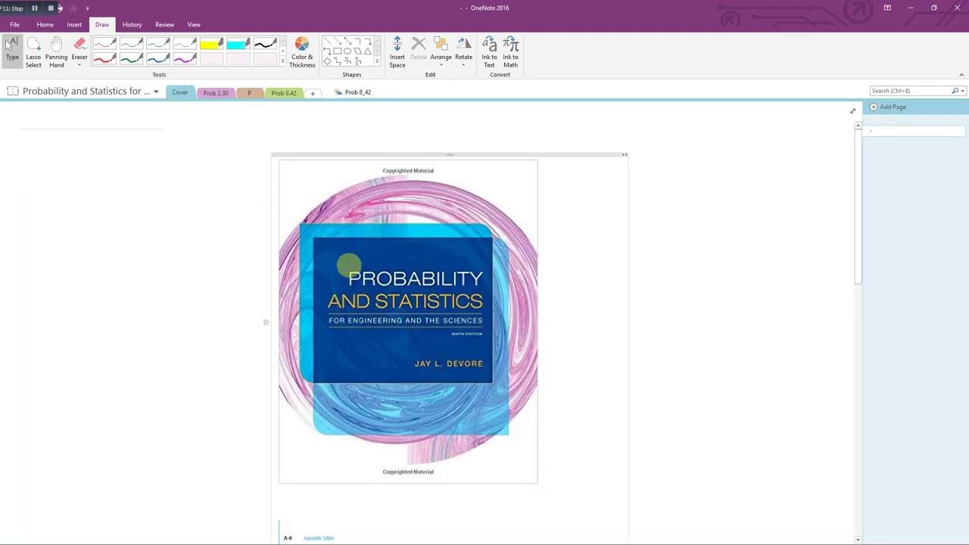
{"action": "scroll", "coordinate": [346, 268], "scroll_direction": "down", "scroll_amount": 3}
{"action": "scroll", "coordinate": [350, 266], "scroll_direction": "down", "scroll_amount": 2}
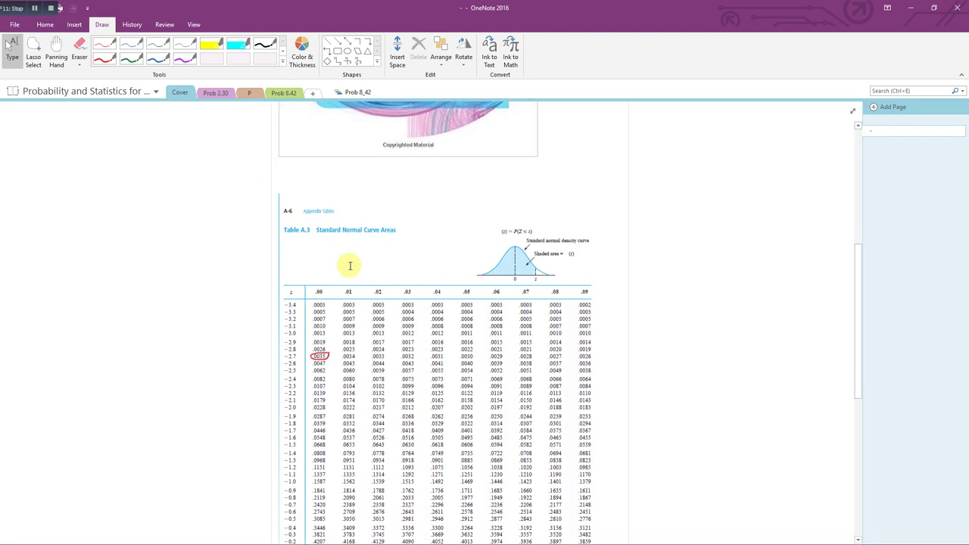
{"action": "scroll", "coordinate": [350, 266], "scroll_direction": "down", "scroll_amount": 1}
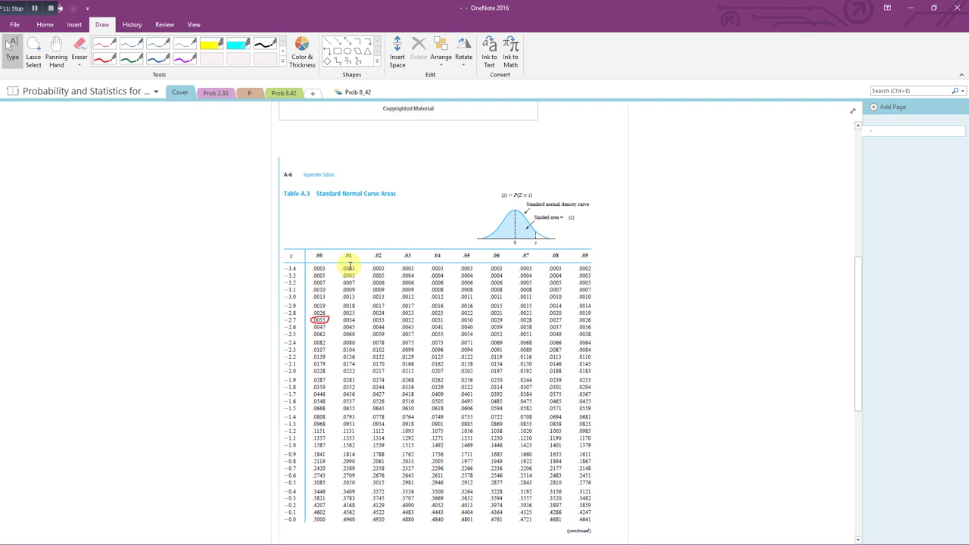
{"action": "scroll", "coordinate": [349, 265], "scroll_direction": "down", "scroll_amount": 1}
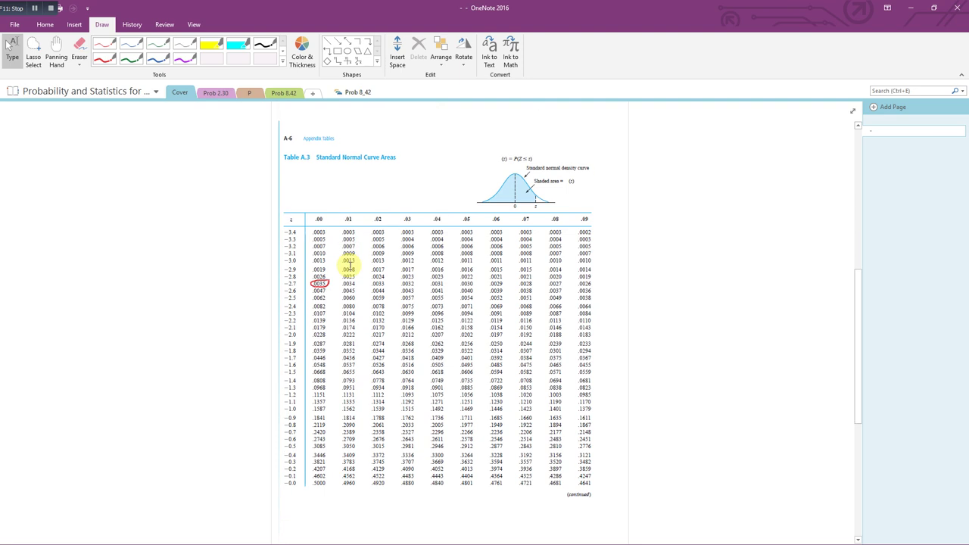
{"action": "scroll", "coordinate": [349, 265], "scroll_direction": "down", "scroll_amount": 1}
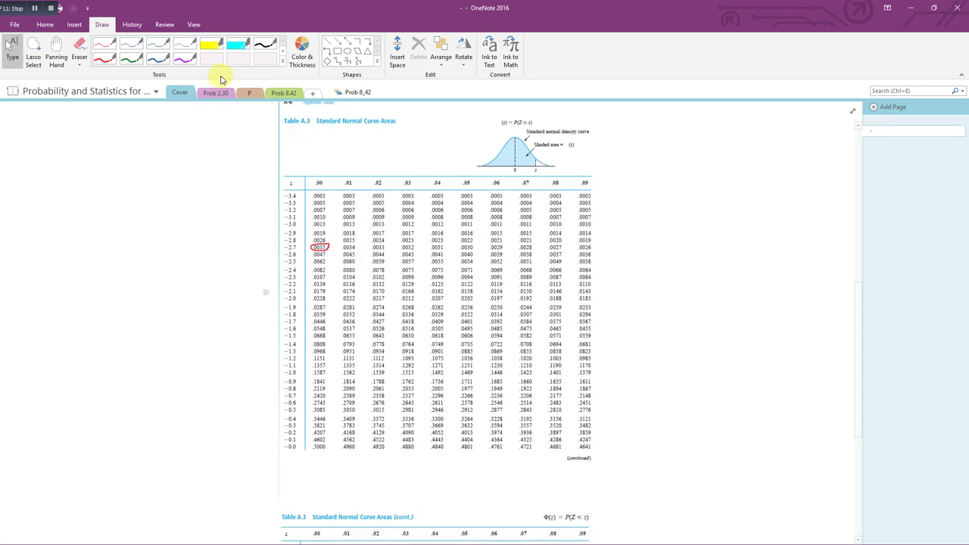
{"action": "left_click", "coordinate": [286, 92]}
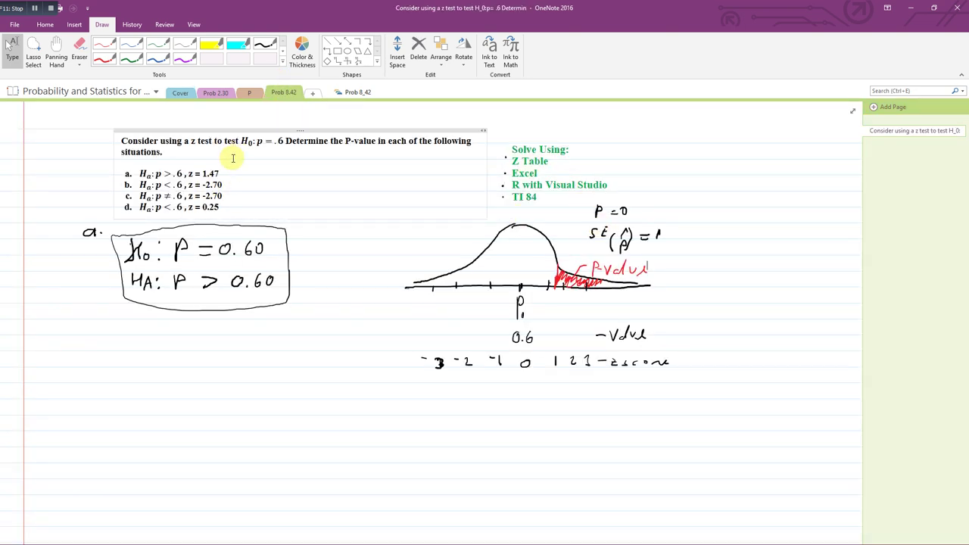
{"action": "left_click", "coordinate": [180, 92]}
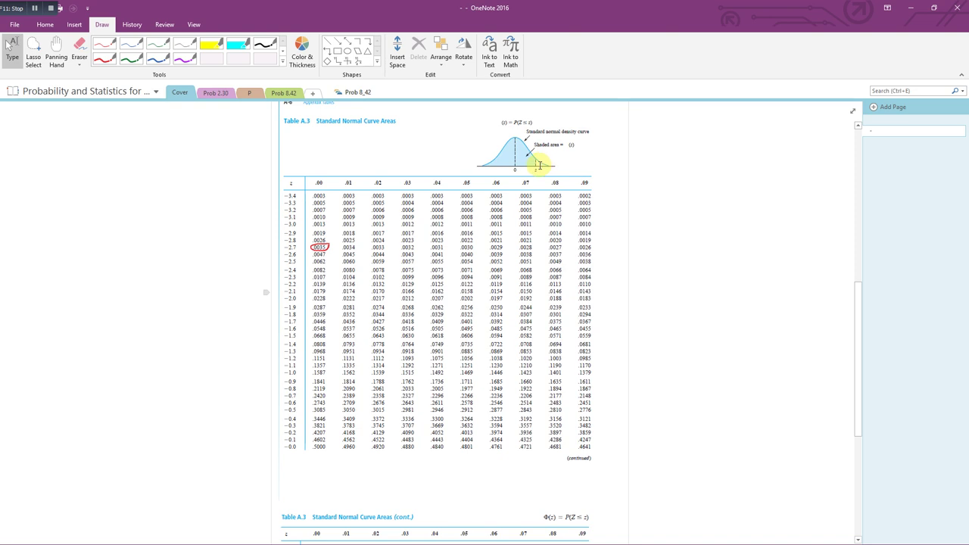
{"action": "scroll", "coordinate": [530, 199], "scroll_direction": "down", "scroll_amount": 8}
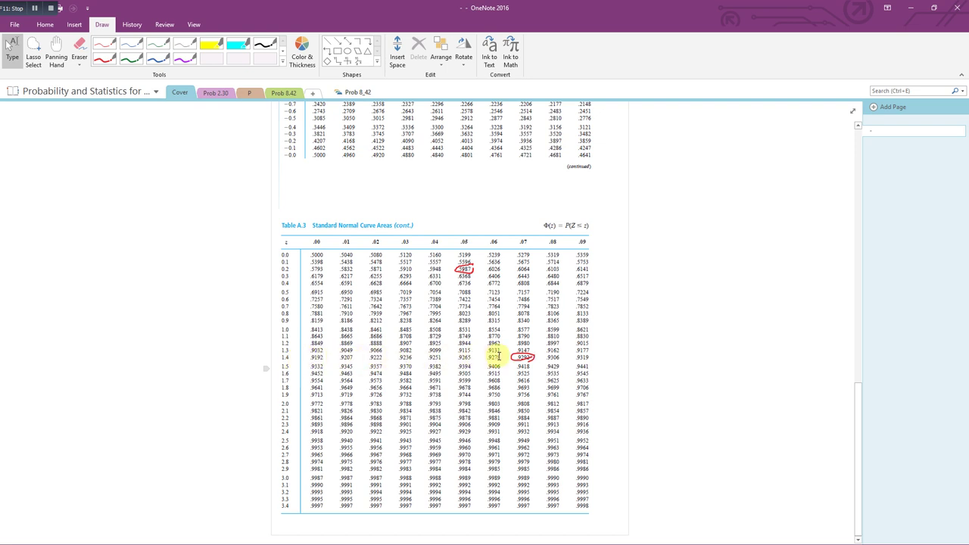
{"action": "left_click", "coordinate": [514, 356]}
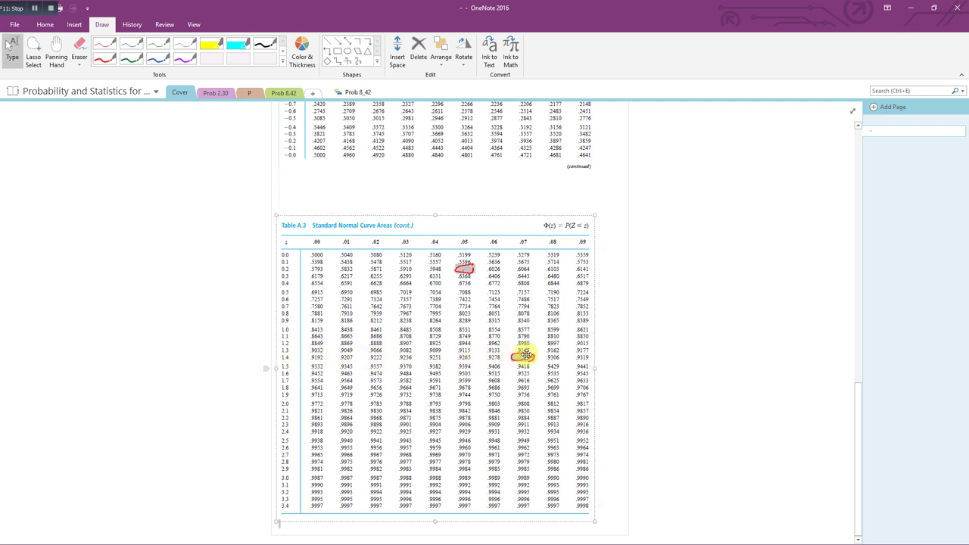
{"action": "left_click", "coordinate": [553, 358]}
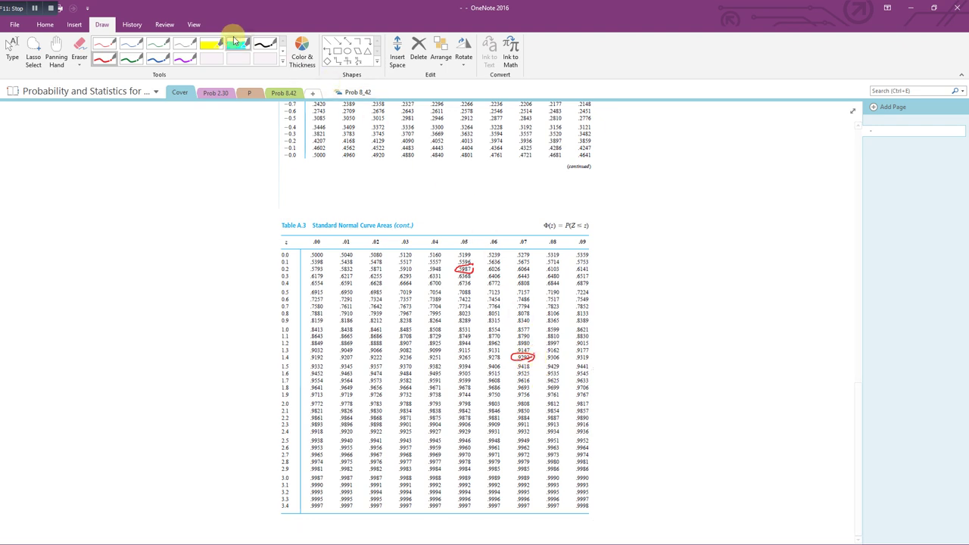
{"action": "left_click", "coordinate": [278, 93]}
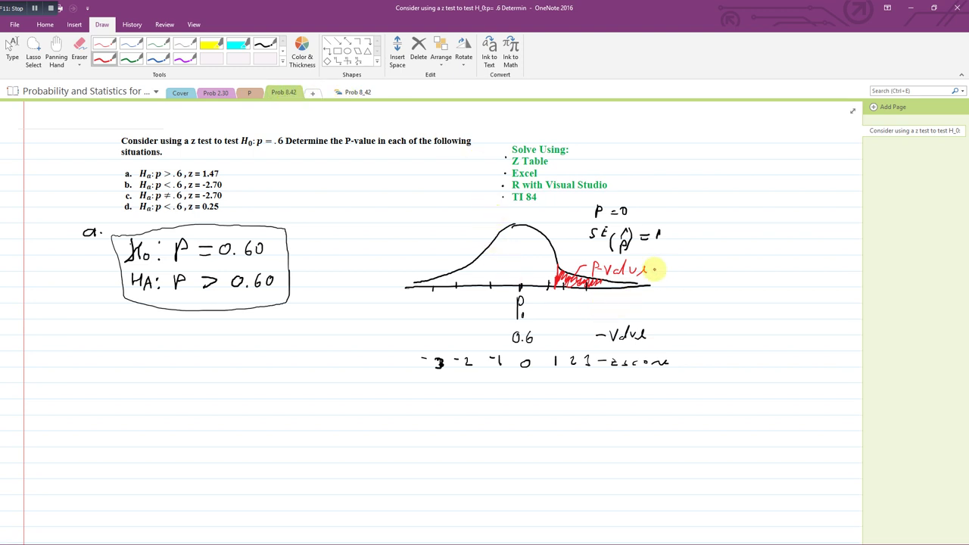
Write '= 1 − 0.9292' in red after P-value.
{"action": "left_click_drag", "start_coordinate": [648, 266], "coordinate": [656, 269]}
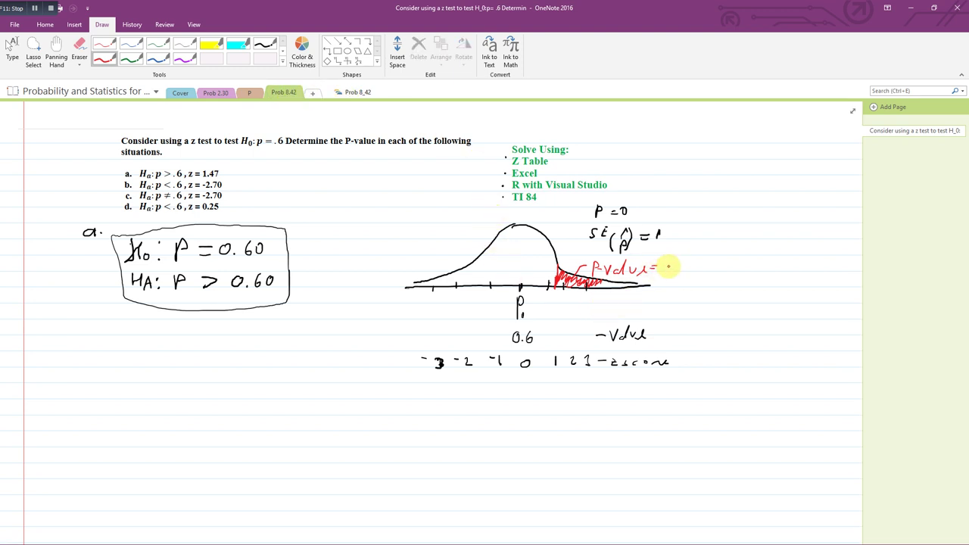
{"action": "right_click", "coordinate": [667, 265]}
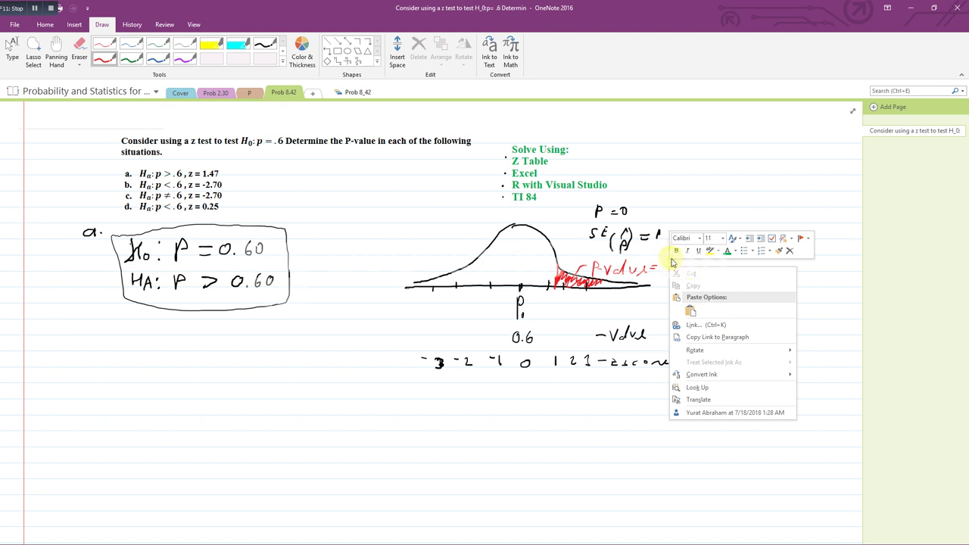
{"action": "left_click", "coordinate": [663, 264]}
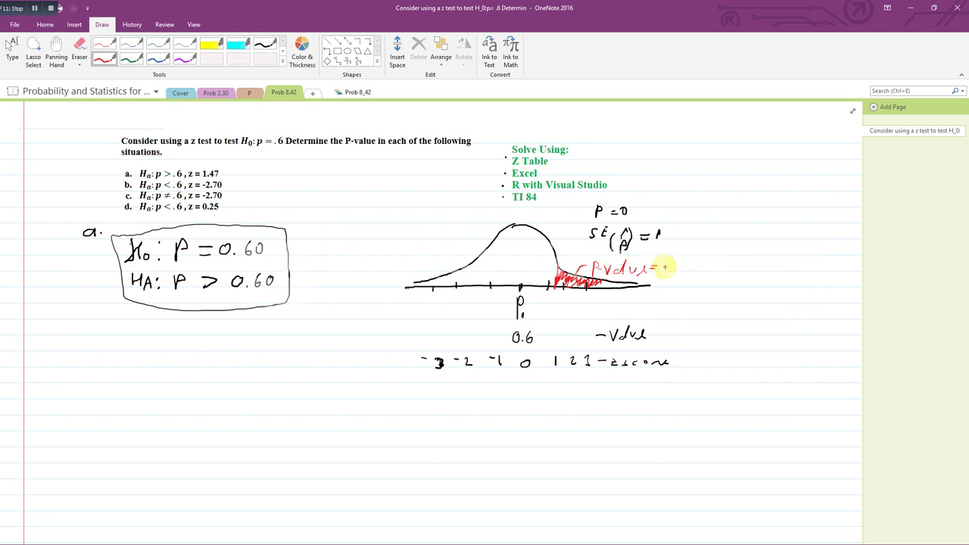
{"action": "left_click_drag", "start_coordinate": [665, 262], "coordinate": [664, 271]}
{"action": "left_click_drag", "start_coordinate": [670, 268], "coordinate": [765, 267]}
{"action": "left_click", "coordinate": [701, 271]}
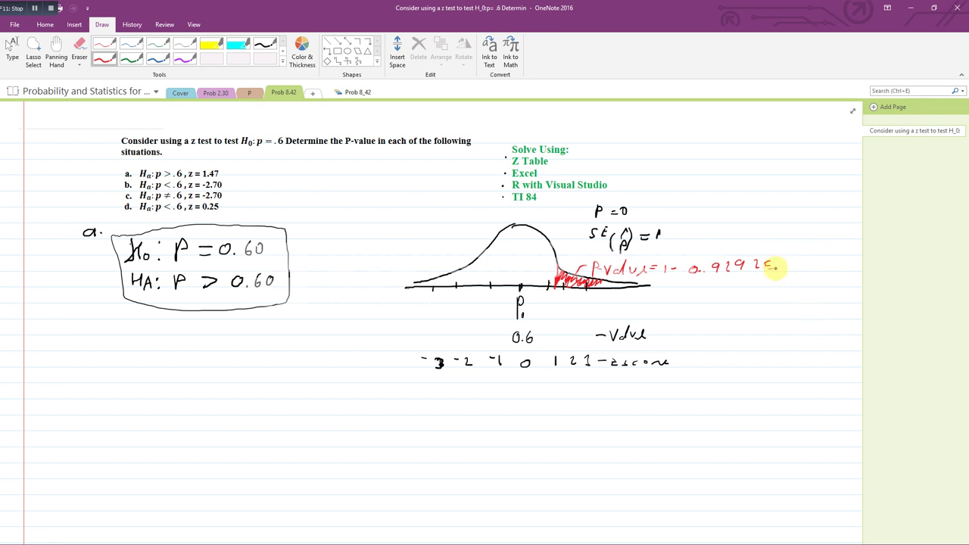
Finish the result as = 0.0708, circle it, and write 0.9292 under the curve's peak.
{"action": "left_click_drag", "start_coordinate": [766, 269], "coordinate": [811, 264]}
{"action": "left_click", "coordinate": [801, 268]}
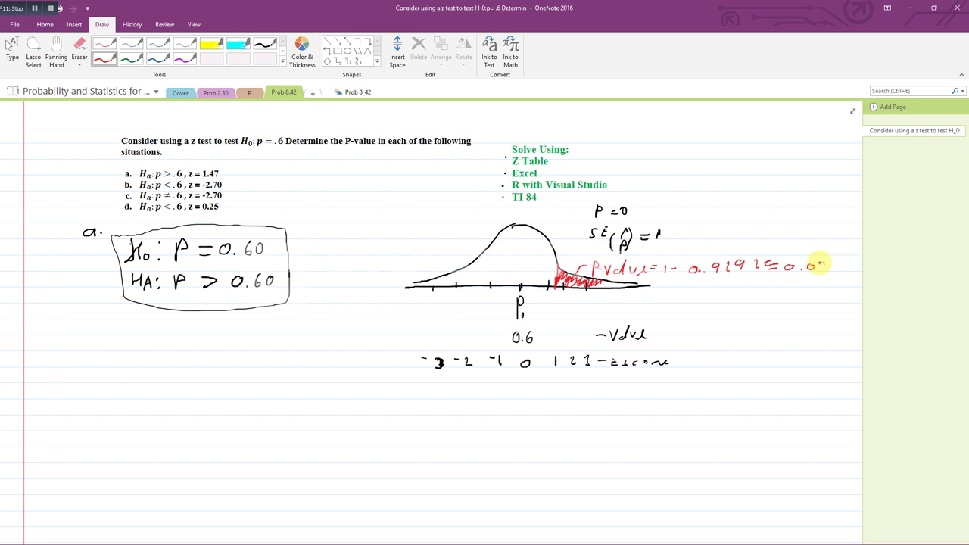
{"action": "left_click_drag", "start_coordinate": [822, 263], "coordinate": [841, 264]}
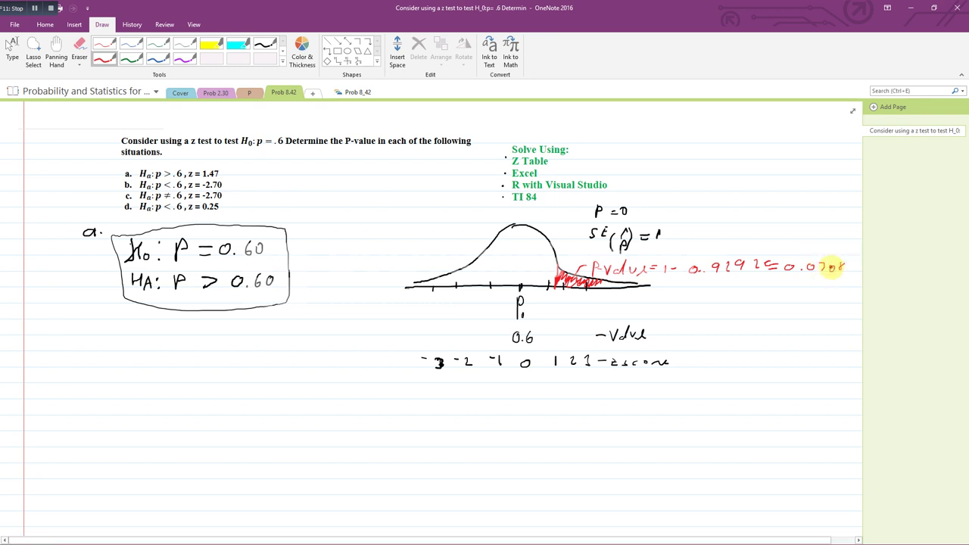
{"action": "mouse_move", "coordinate": [785, 279]}
{"action": "left_mouse_down"}
{"action": "mouse_move", "coordinate": [851, 266]}
{"action": "mouse_move", "coordinate": [799, 259]}
{"action": "mouse_move", "coordinate": [784, 274]}
{"action": "mouse_move", "coordinate": [818, 277]}
{"action": "mouse_move", "coordinate": [825, 264]}
{"action": "left_mouse_up"}
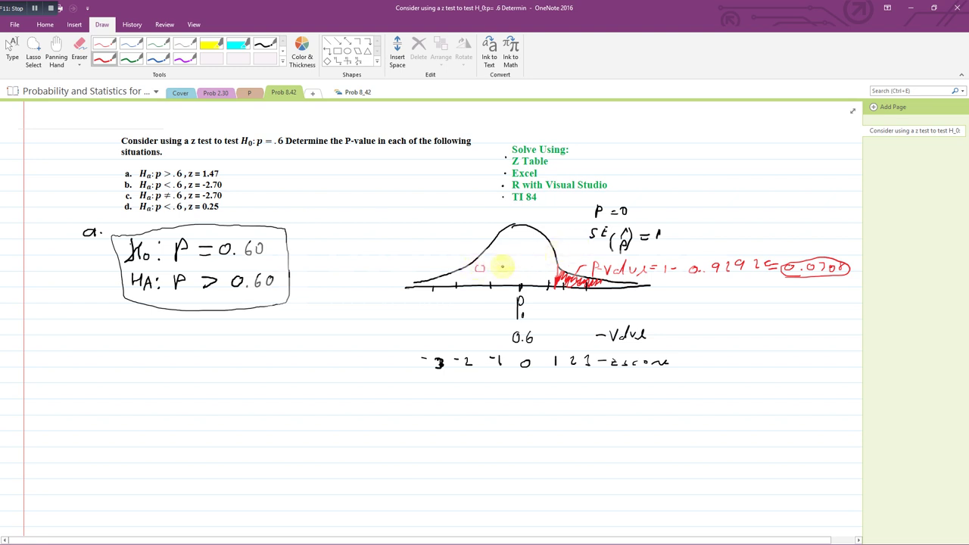
{"action": "left_click_drag", "start_coordinate": [507, 263], "coordinate": [534, 262]}
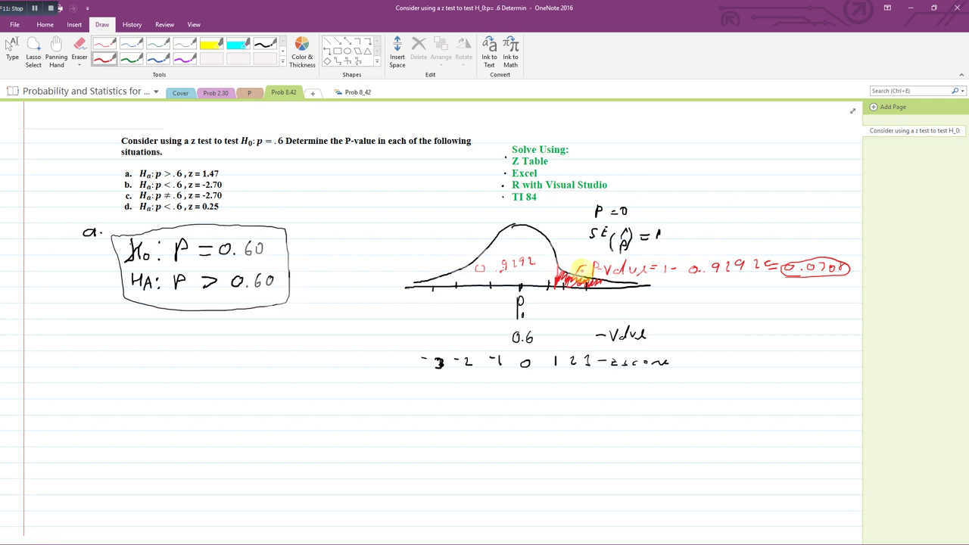
{"action": "left_click", "coordinate": [12, 49]}
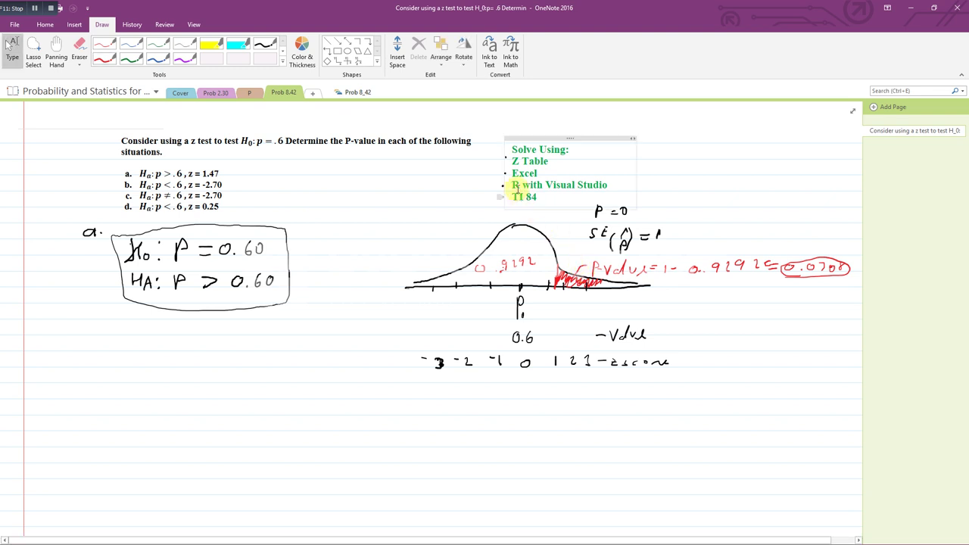
Switch to the Prob 8.42 Excel workbook, start a formula in H4, and maximize the window.
{"action": "left_click", "coordinate": [911, 7]}
{"action": "mouse_move", "coordinate": [333, 534]}
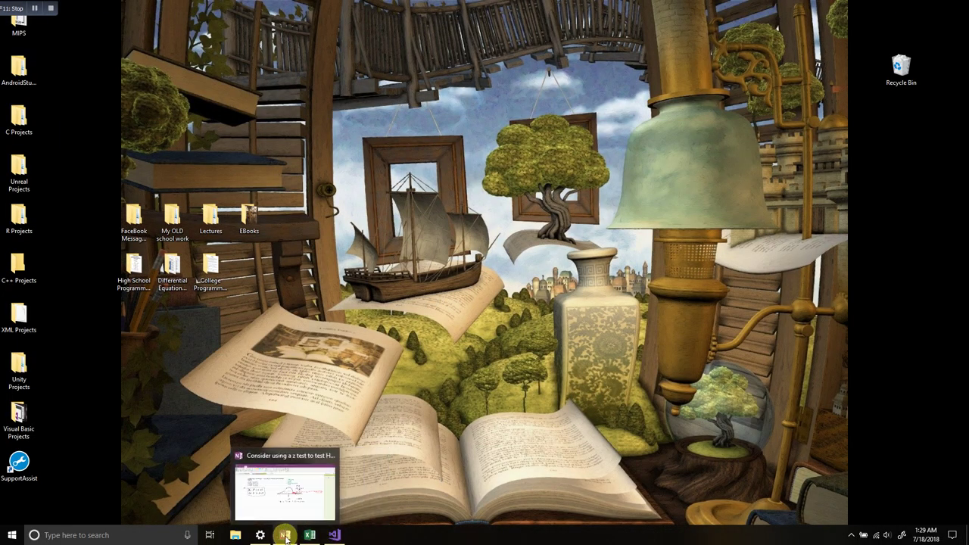
{"action": "left_click", "coordinate": [308, 536]}
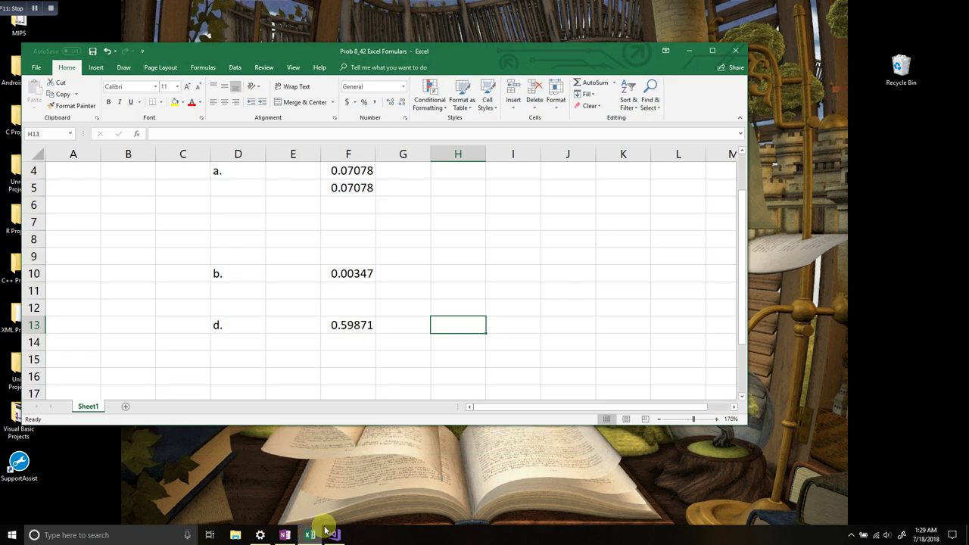
{"action": "left_click", "coordinate": [456, 224]}
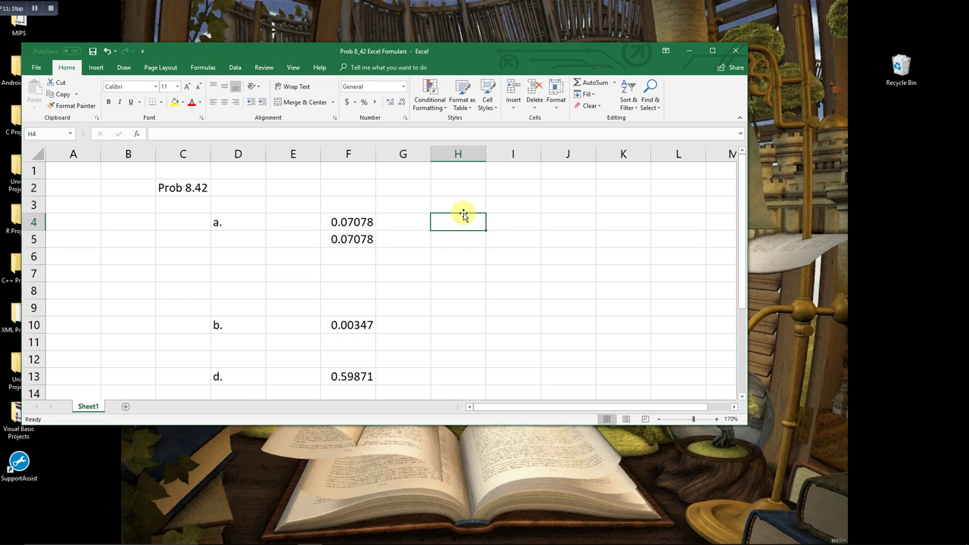
{"action": "type", "text": "="}
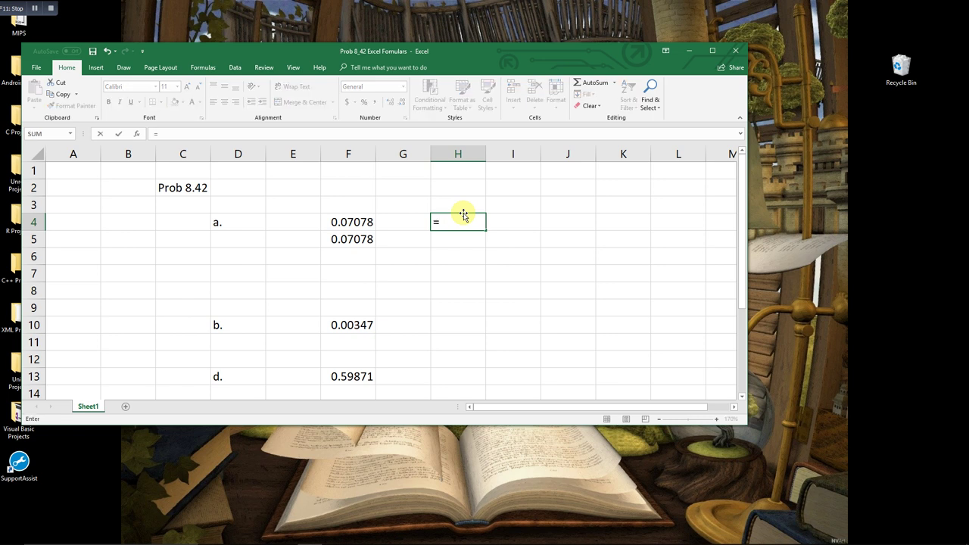
{"action": "left_click", "coordinate": [712, 51]}
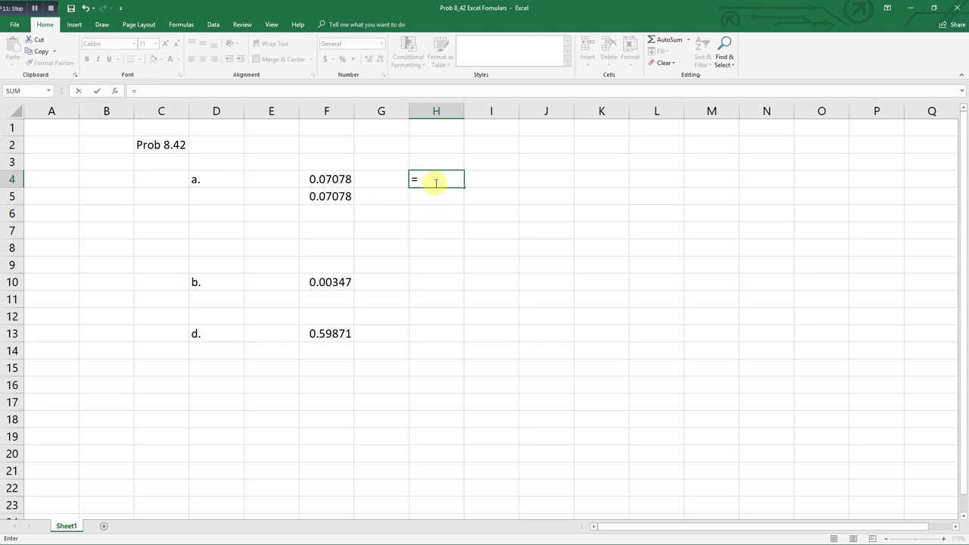
Enter =NORMDIST(1.47,0,1,TRUE) in H4, returning 0.92922.
{"action": "type", "text": "no"}
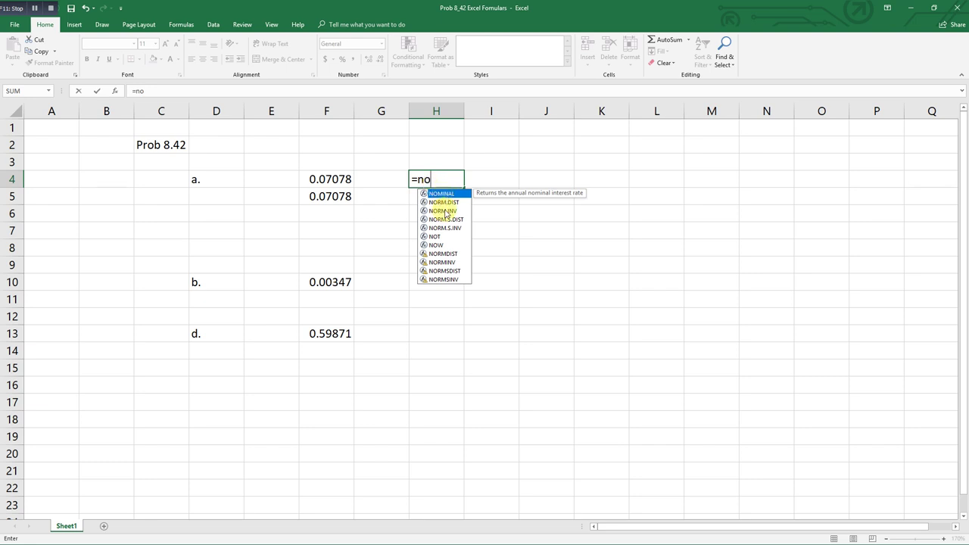
{"action": "double_click", "coordinate": [444, 253]}
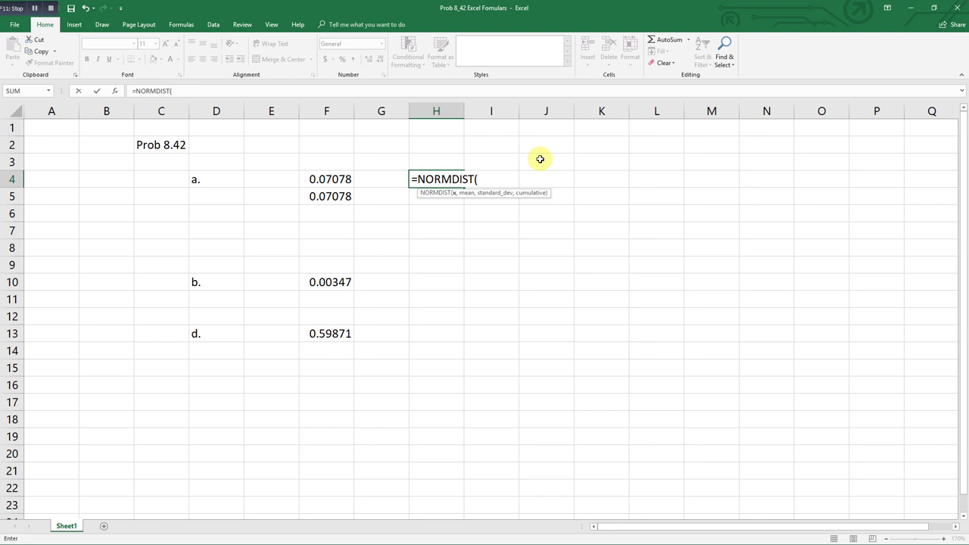
{"action": "type", "text": "1.47,0,1"}
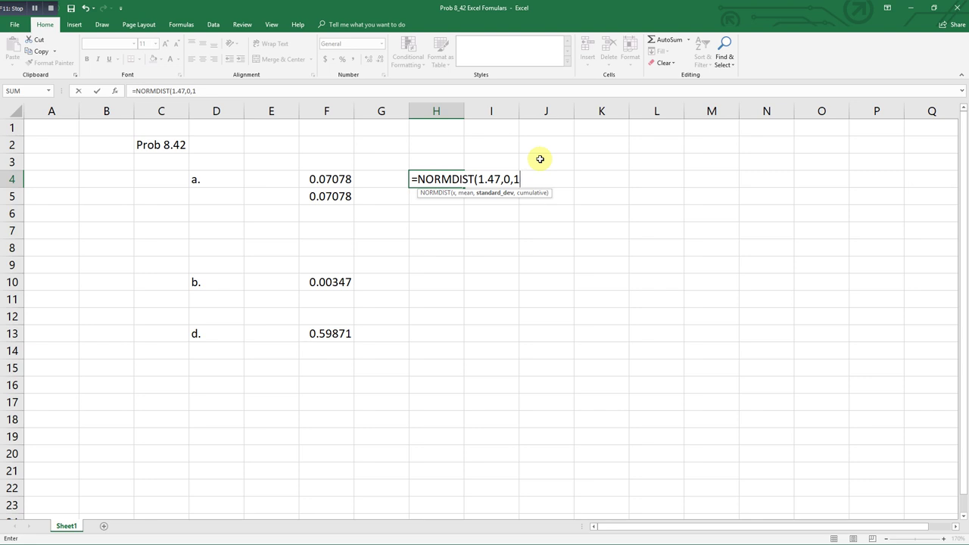
{"action": "type", "text": ","}
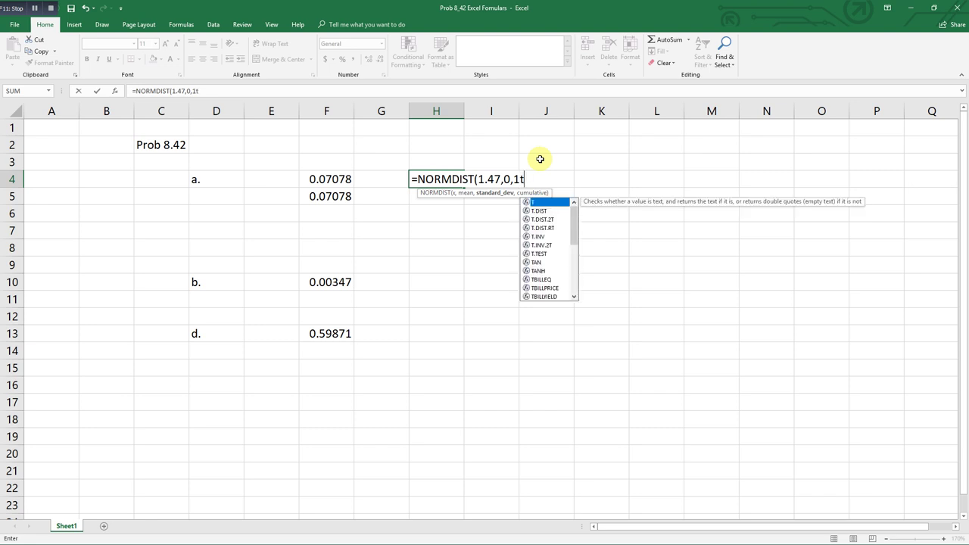
{"action": "key", "text": "BackSpace"}
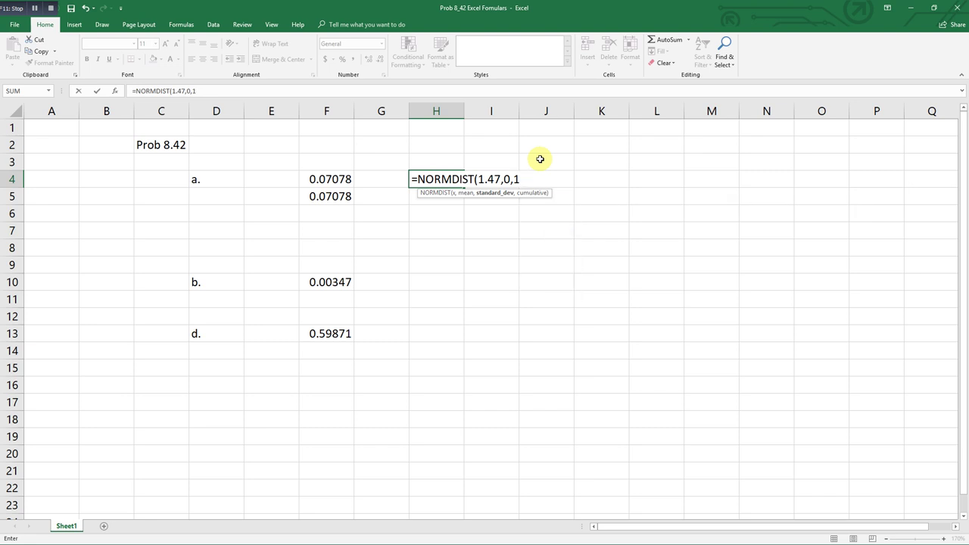
{"action": "type", "text": ",tr"}
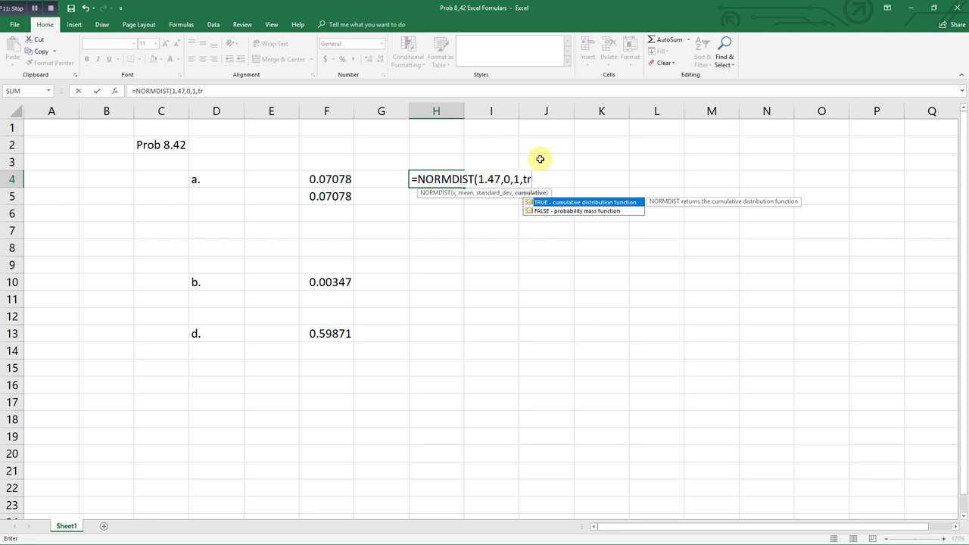
{"action": "double_click", "coordinate": [542, 203]}
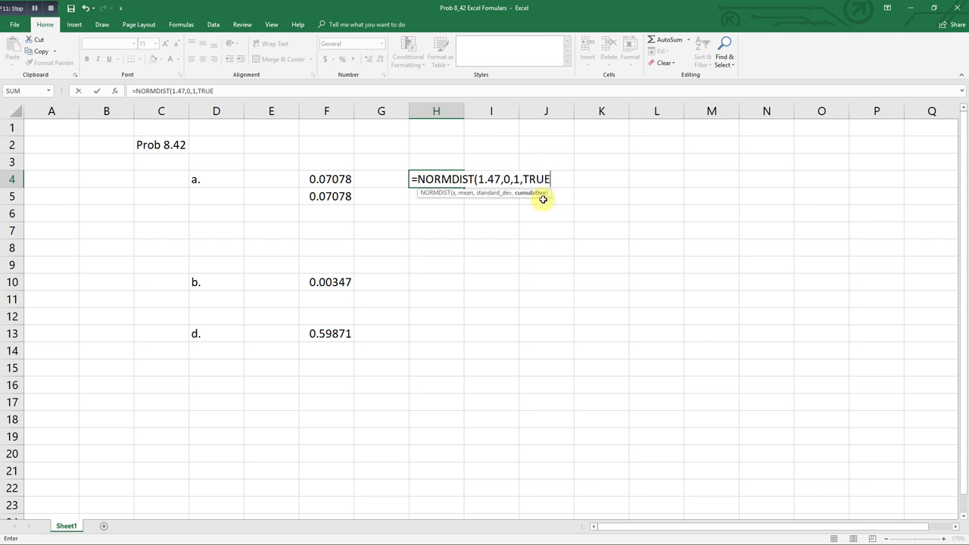
{"action": "type", "text": ")"}
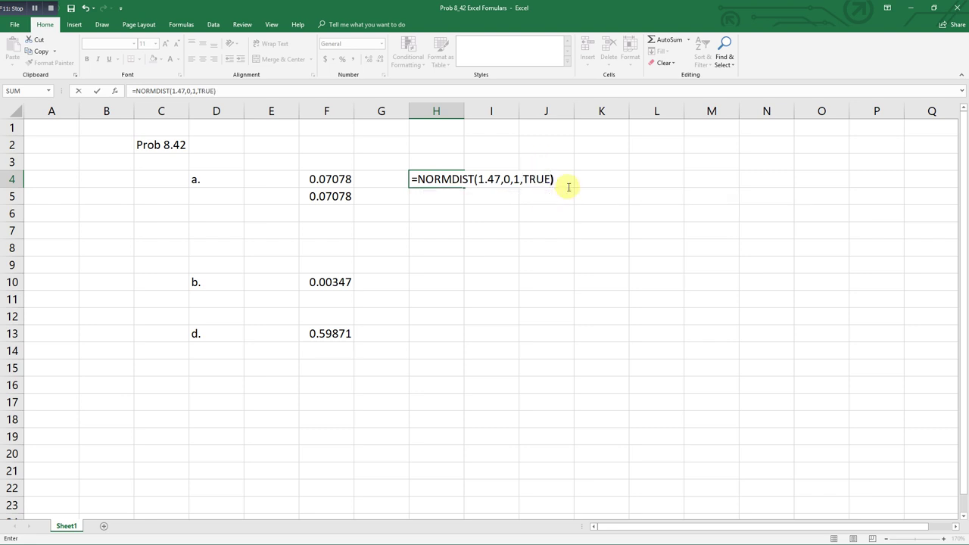
{"action": "key", "text": "Return"}
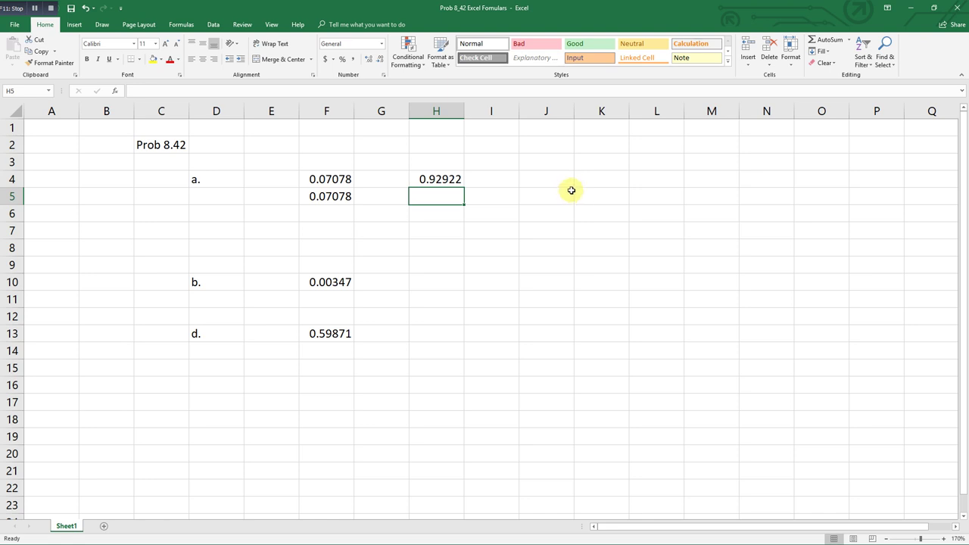
Review H4's NORMDIST formula and select H5 for the complement calculation.
{"action": "left_click", "coordinate": [445, 179]}
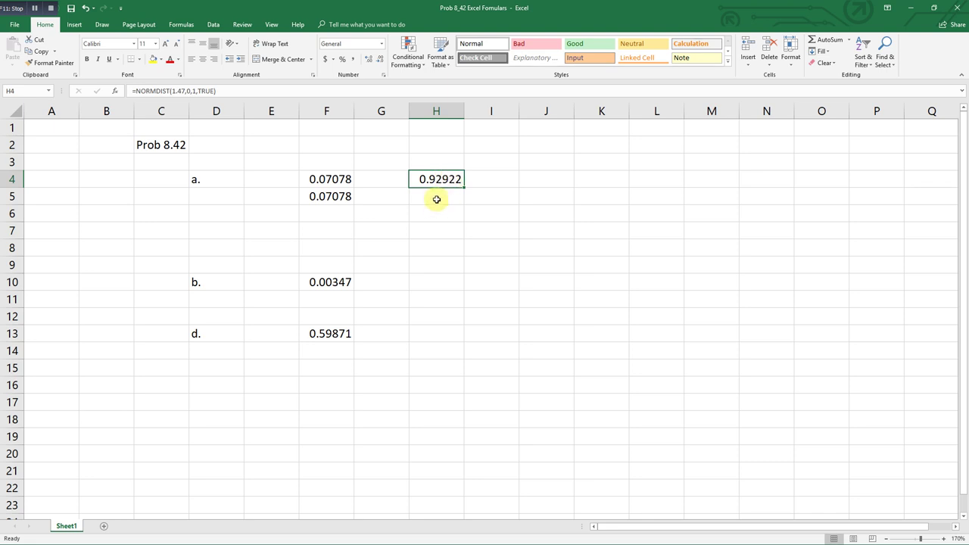
{"action": "left_click", "coordinate": [437, 200]}
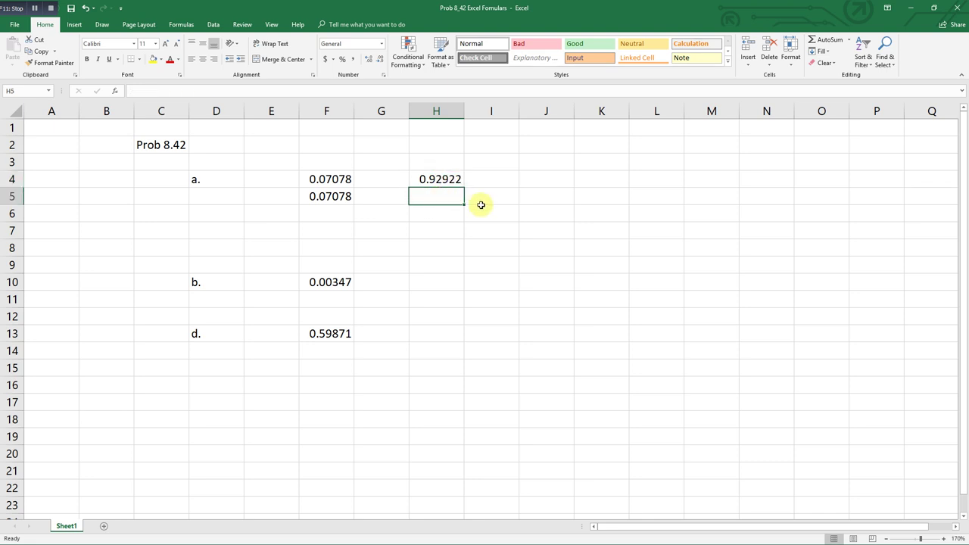
{"action": "left_click", "coordinate": [421, 179]}
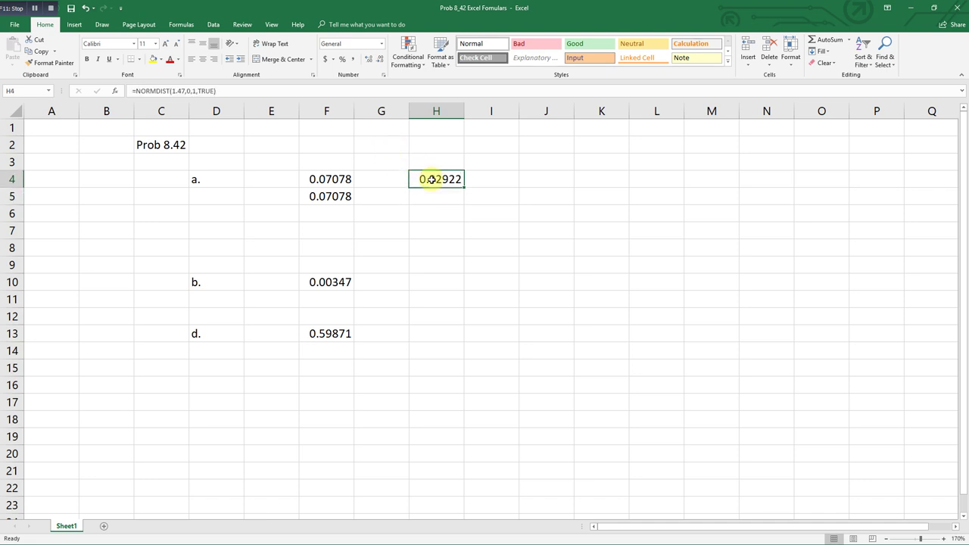
{"action": "left_click", "coordinate": [428, 196]}
Enter a formula of 1 minus H4 in cell H5.
{"action": "type", "text": "="}
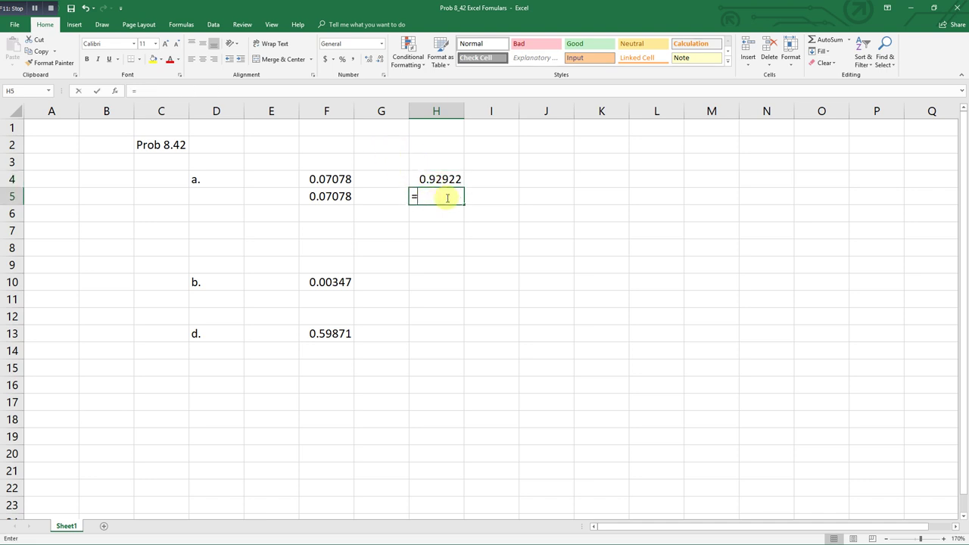
{"action": "type", "text": "1-"}
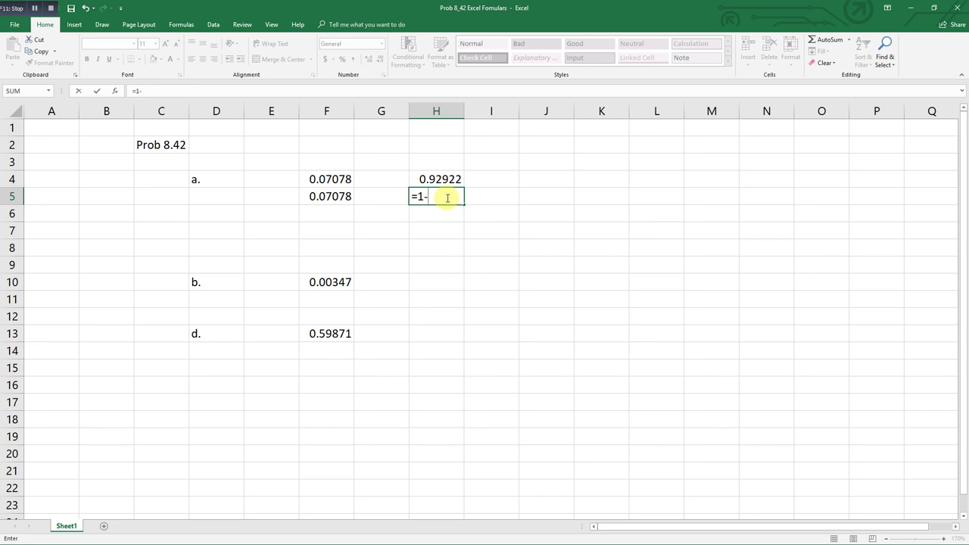
{"action": "left_click", "coordinate": [446, 179]}
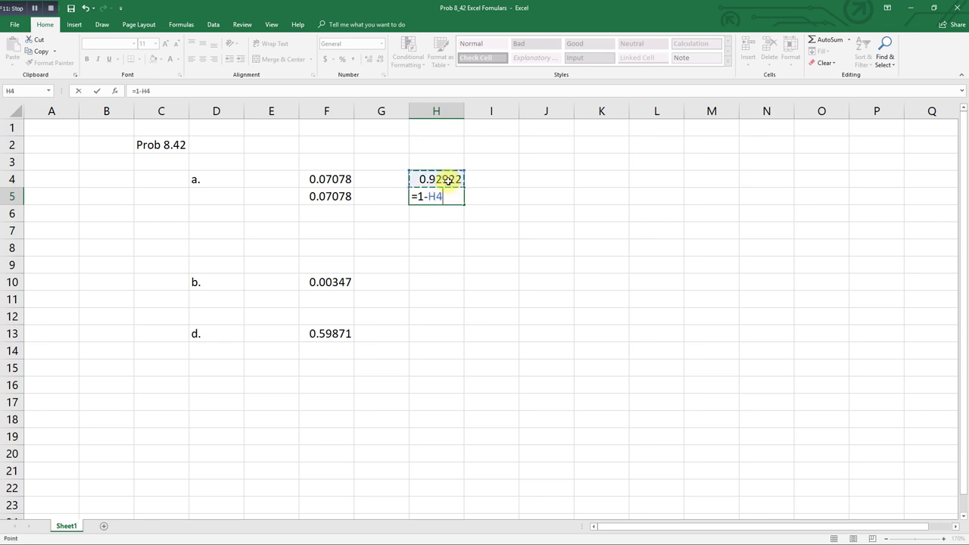
{"action": "key", "text": "Return"}
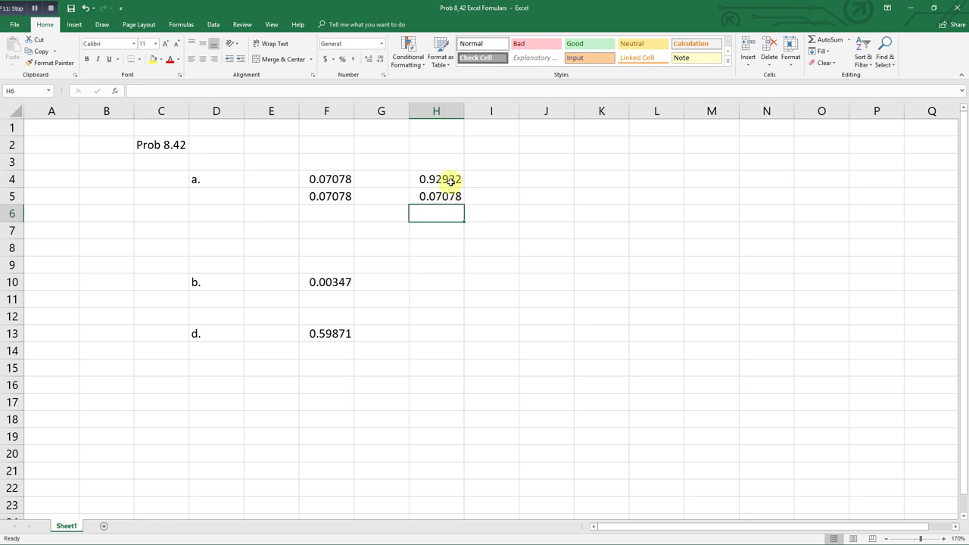
Rewrite H5 as =1-NORMDIST(1.47,0,1,TRUE) to get 0.07078, then minimize Excel.
{"action": "left_click", "coordinate": [452, 196]}
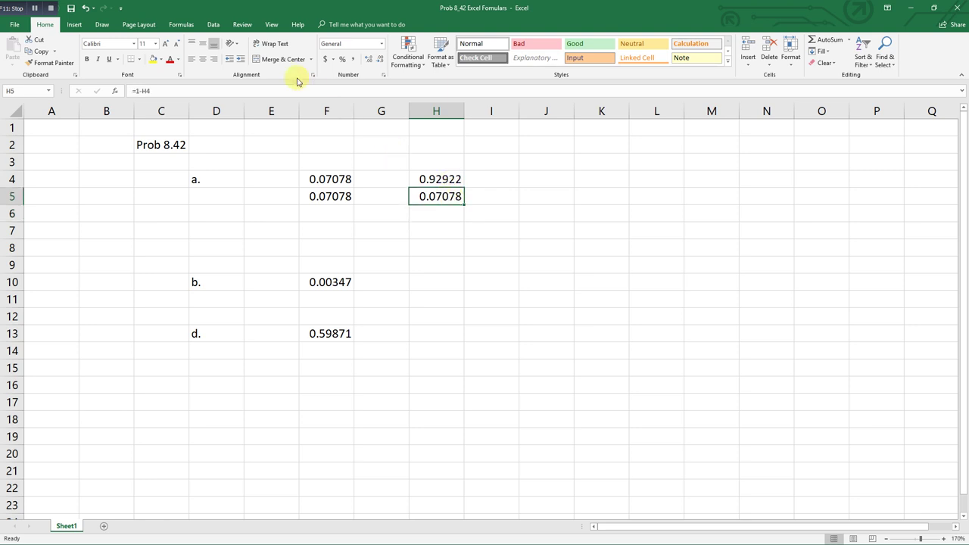
{"action": "left_click", "coordinate": [210, 91]}
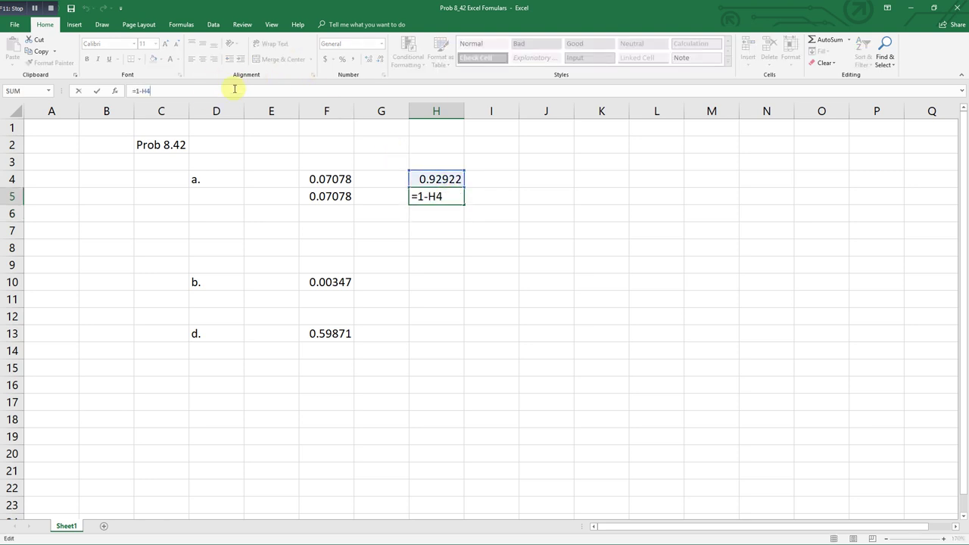
{"action": "key", "text": "BackSpace"}
{"action": "key", "text": "BackSpace"}
{"action": "key", "text": "BackSpace"}
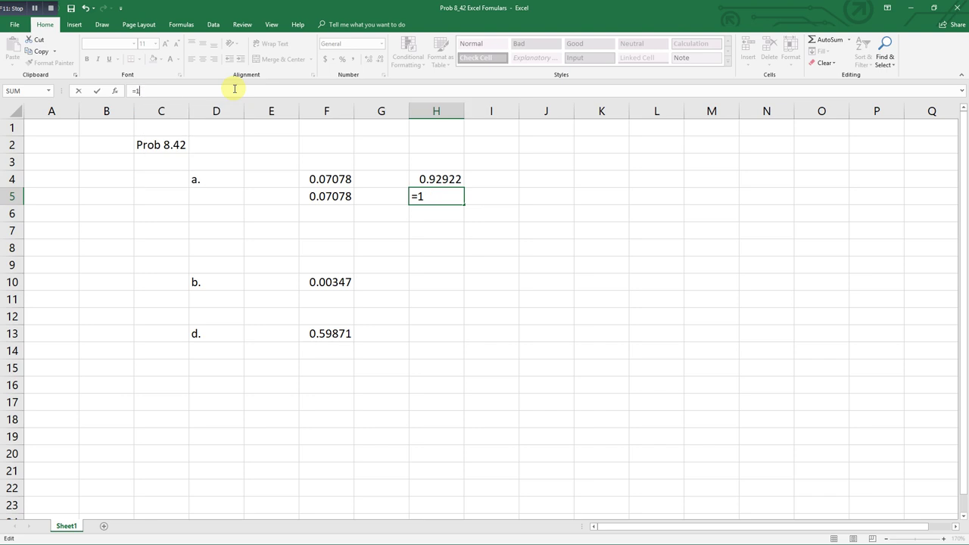
{"action": "type", "text": "-n"}
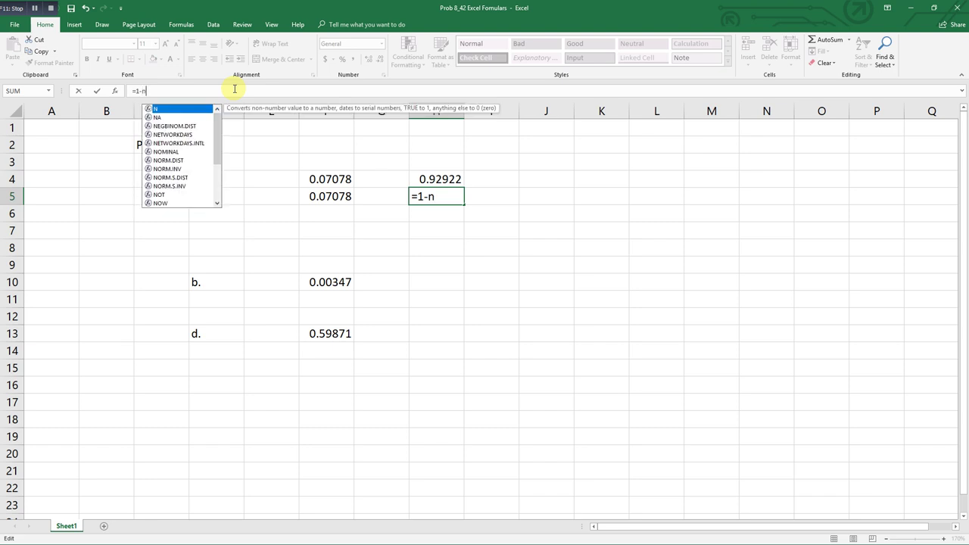
{"action": "type", "text": "or"}
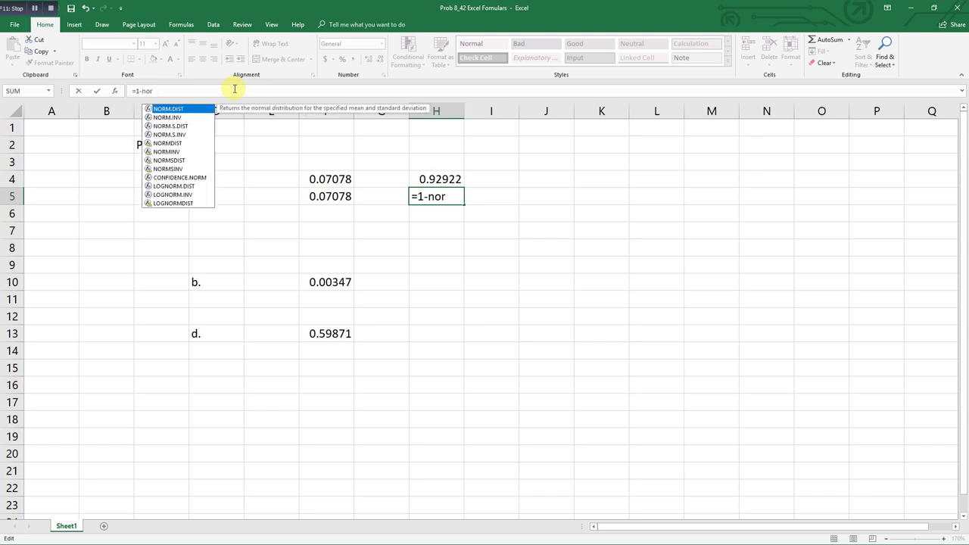
{"action": "double_click", "coordinate": [182, 143]}
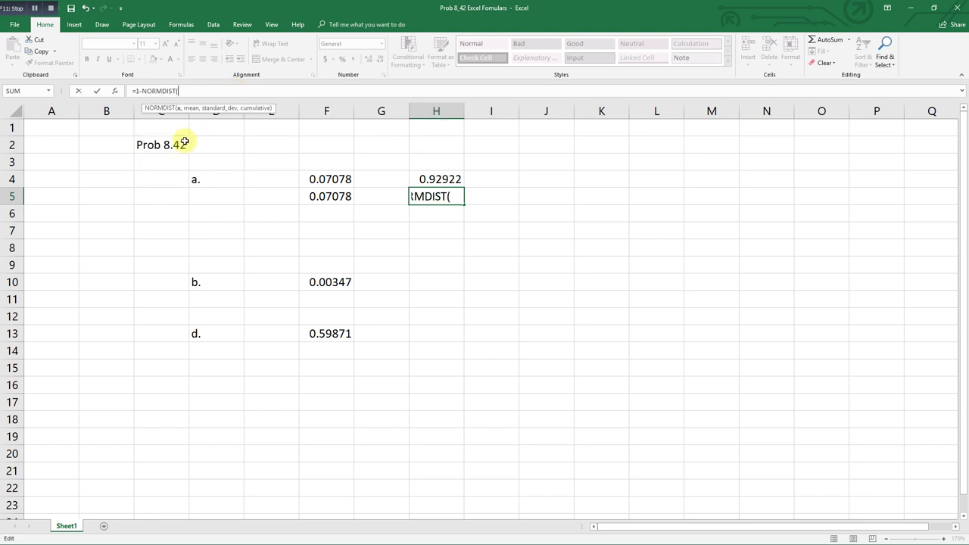
{"action": "type", "text": "1."}
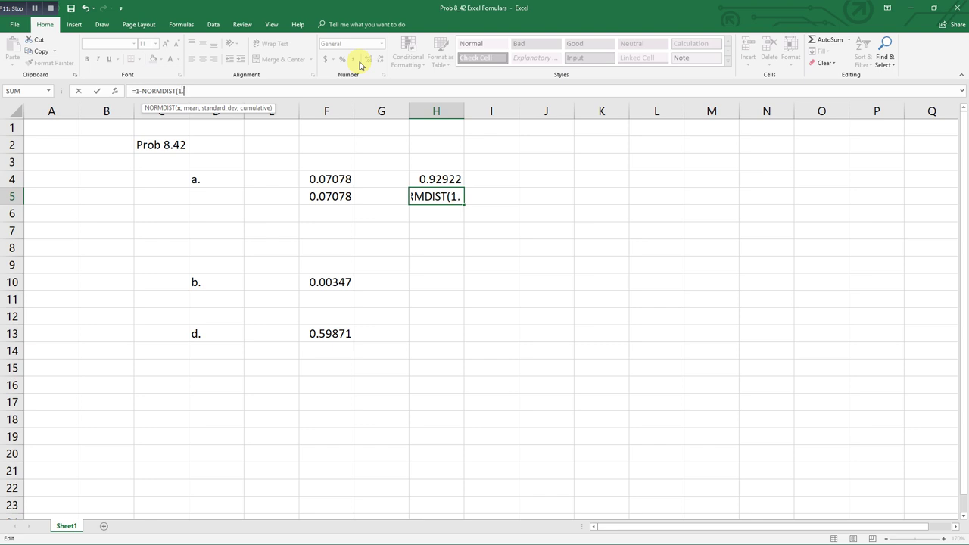
{"action": "type", "text": "47"}
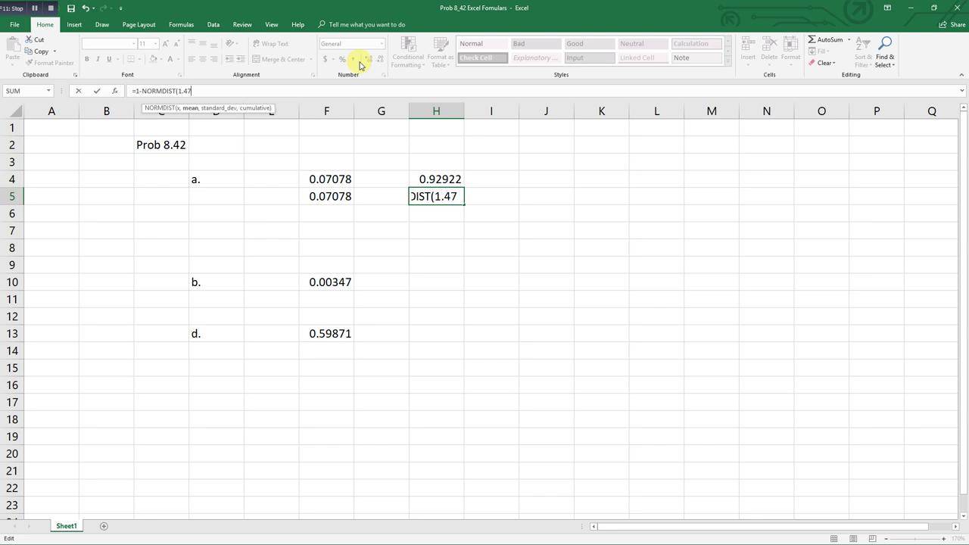
{"action": "type", "text": ",0,1"}
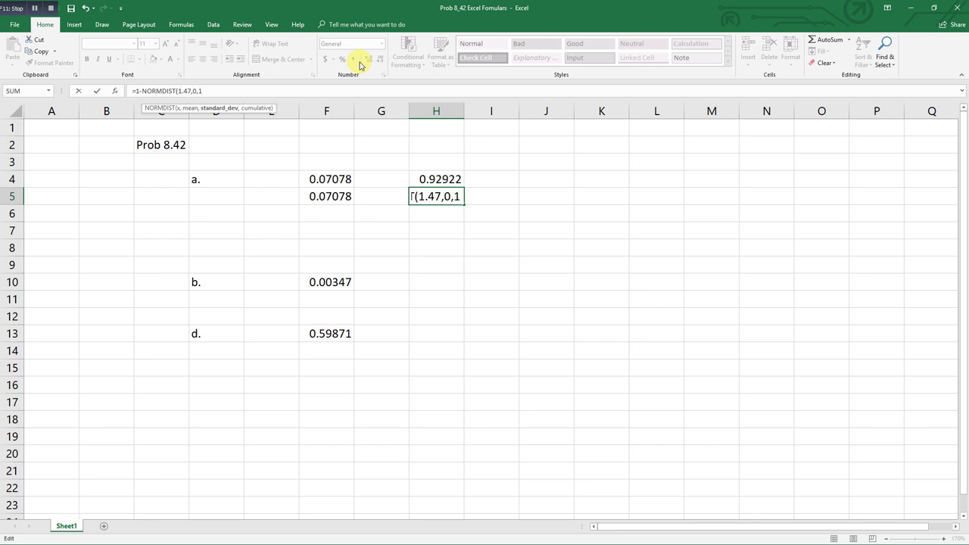
{"action": "type", "text": ",tru"}
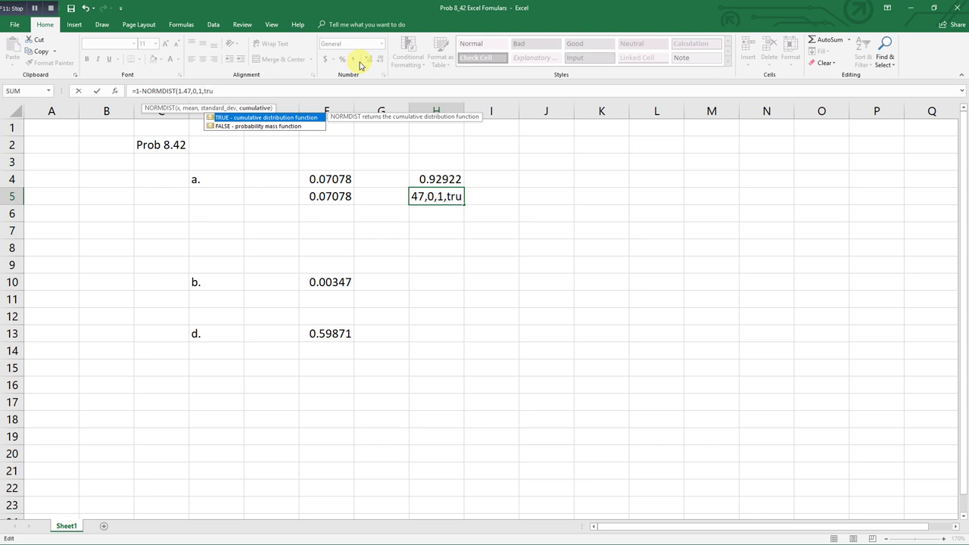
{"action": "double_click", "coordinate": [237, 119]}
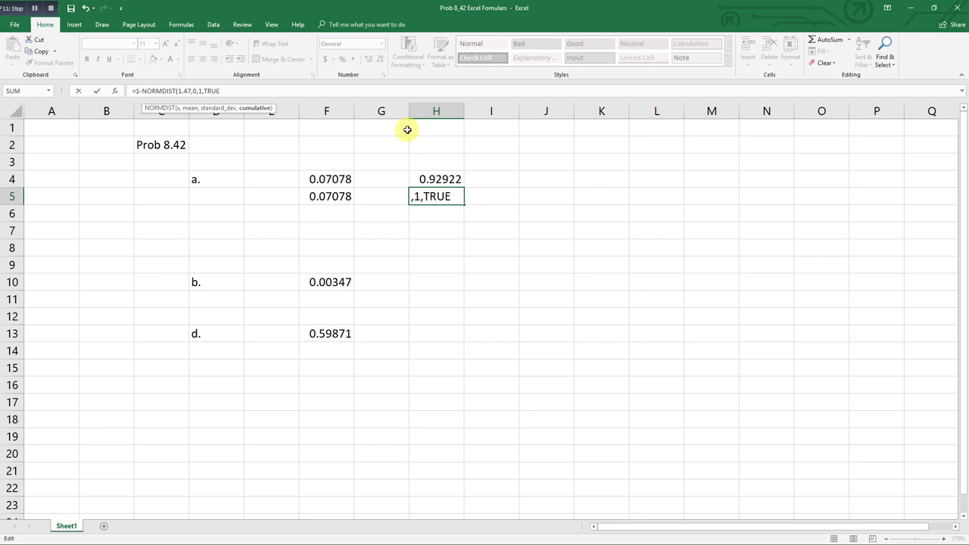
{"action": "type", "text": ")"}
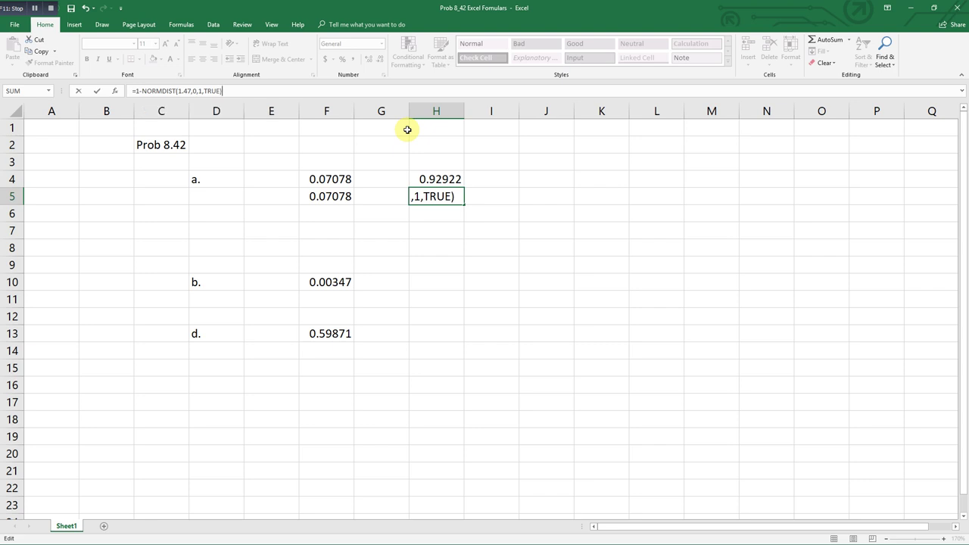
{"action": "key", "text": "Return"}
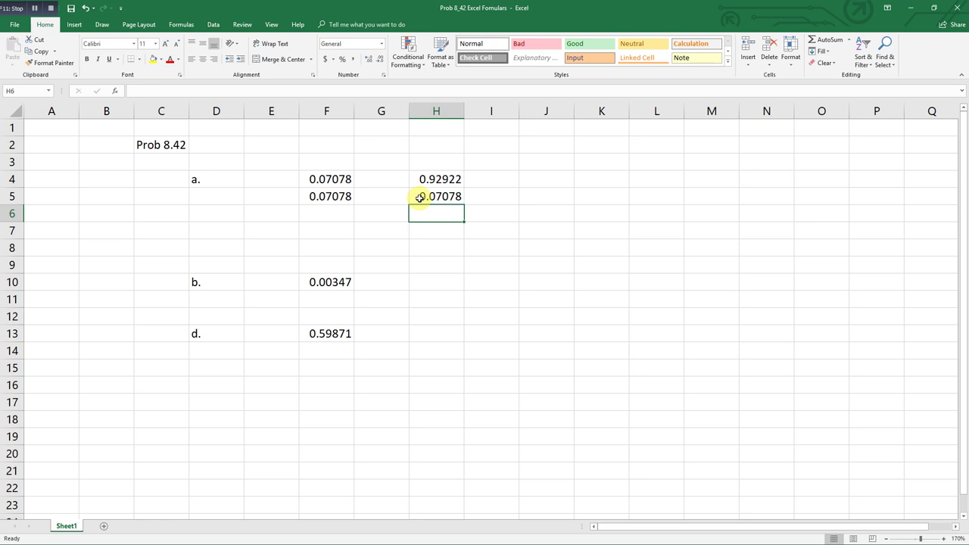
{"action": "left_click", "coordinate": [910, 11]}
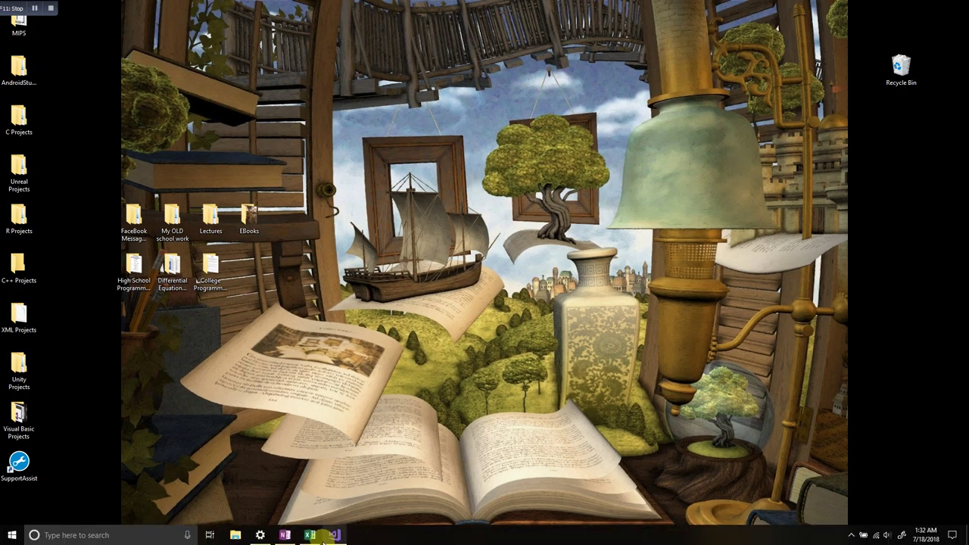
Bring back Visual Studio and close Script.R and the Prob_8_42 solution.
{"action": "mouse_move", "coordinate": [331, 538]}
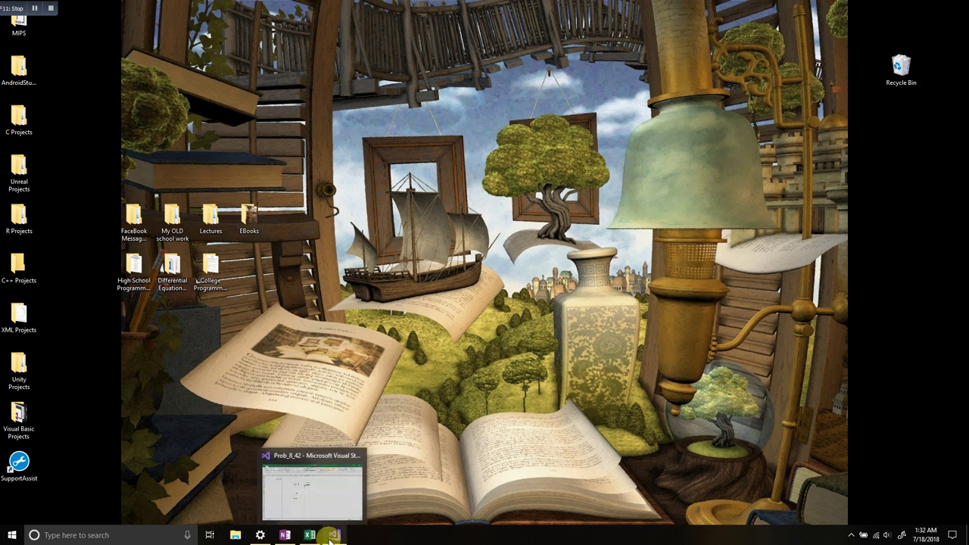
{"action": "left_click", "coordinate": [331, 535]}
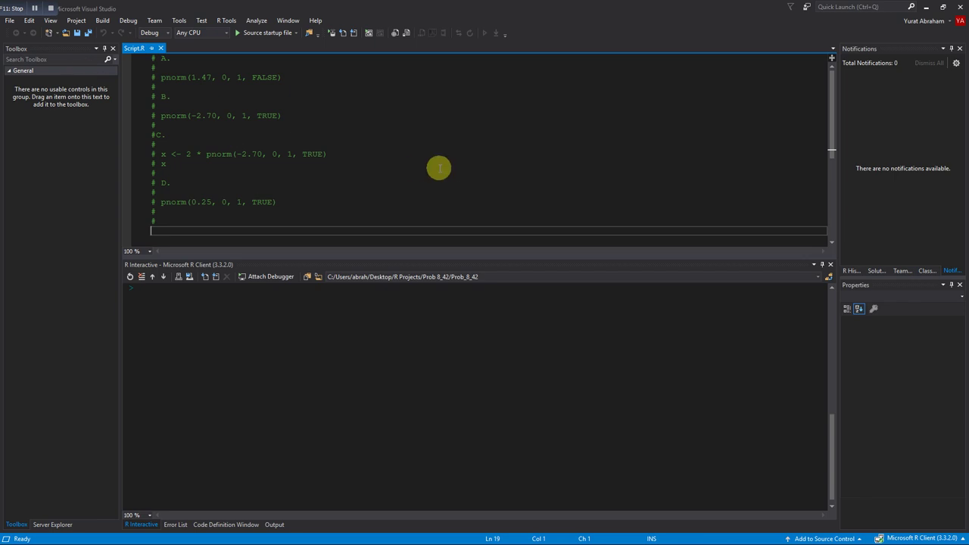
{"action": "left_click", "coordinate": [10, 21]}
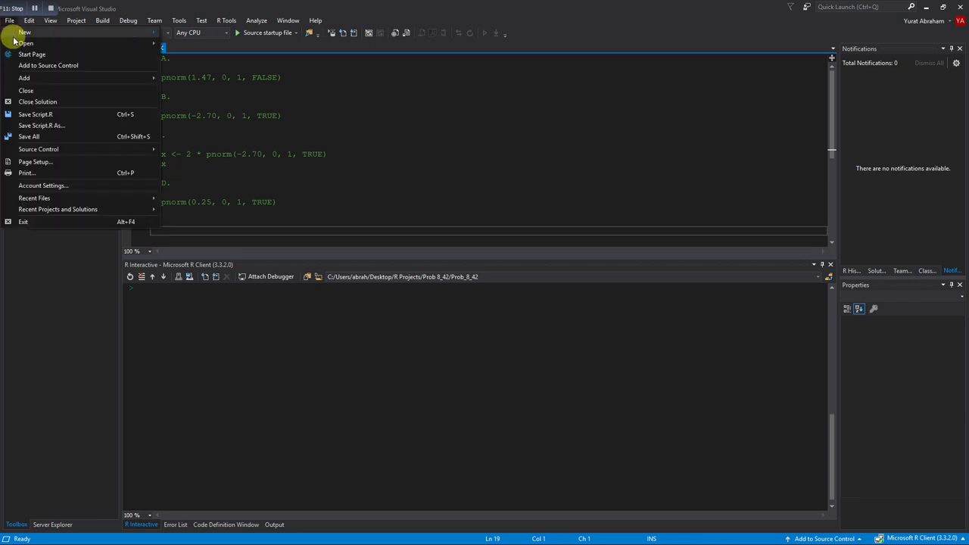
{"action": "left_click", "coordinate": [24, 91]}
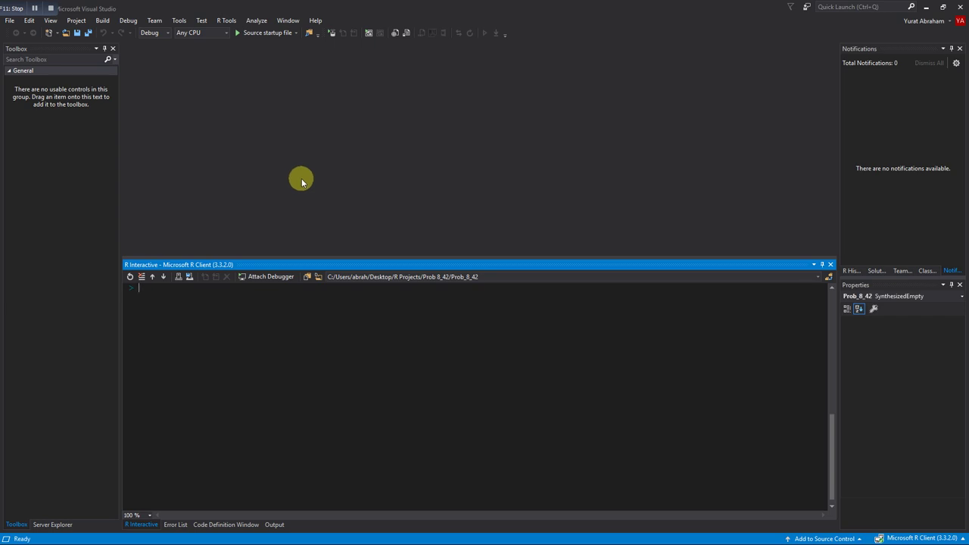
{"action": "left_click", "coordinate": [8, 22]}
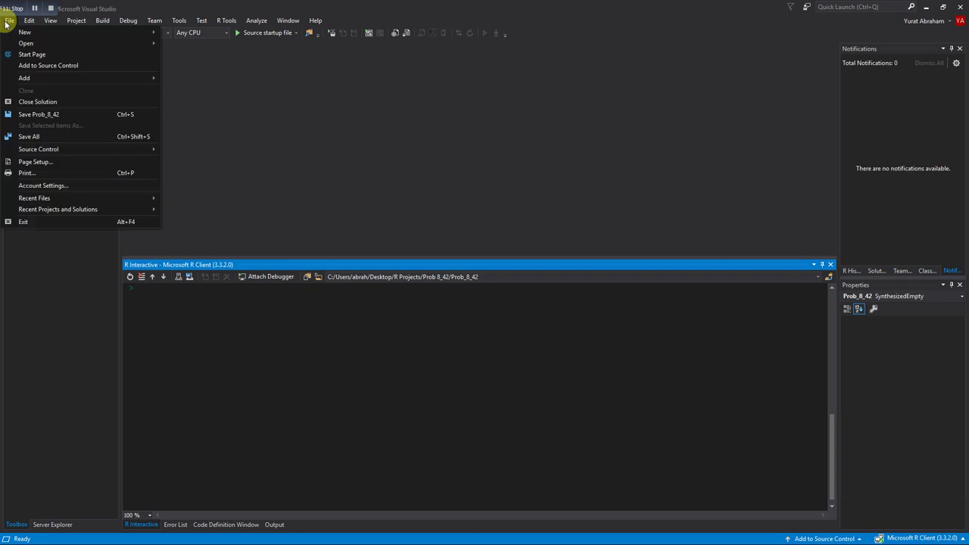
{"action": "left_click", "coordinate": [33, 101]}
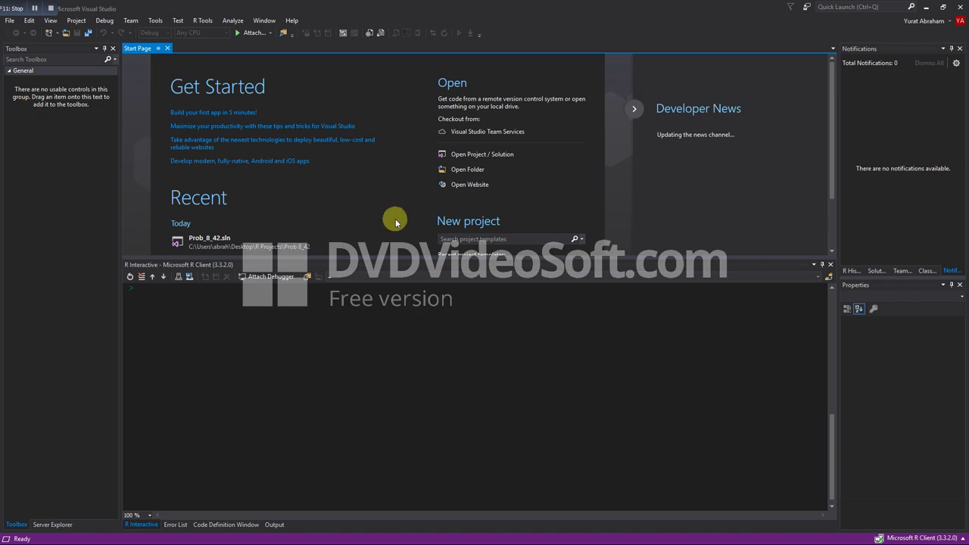
Start a new project from the R Project template and name it Prob 8_42.
{"action": "left_click_drag", "start_coordinate": [439, 256], "coordinate": [454, 429]}
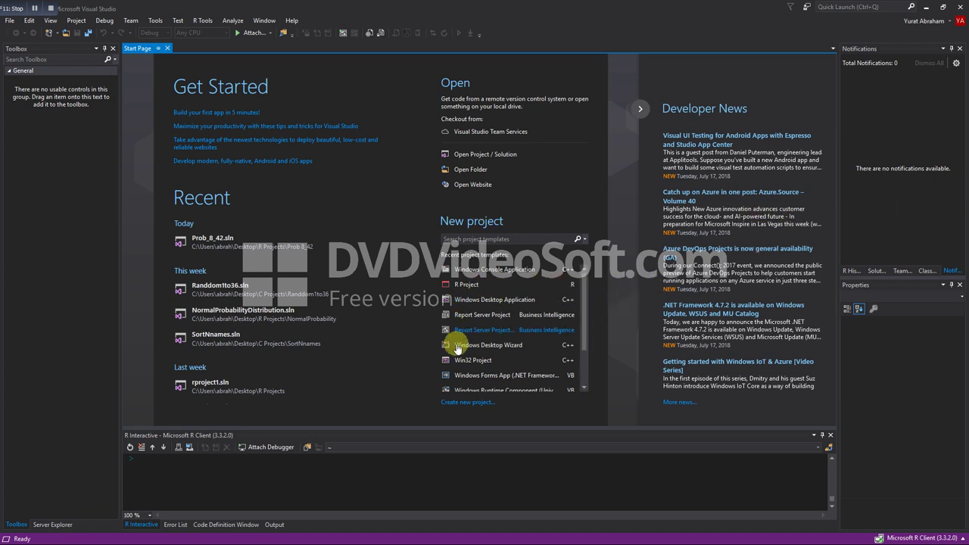
{"action": "left_click", "coordinate": [473, 408]}
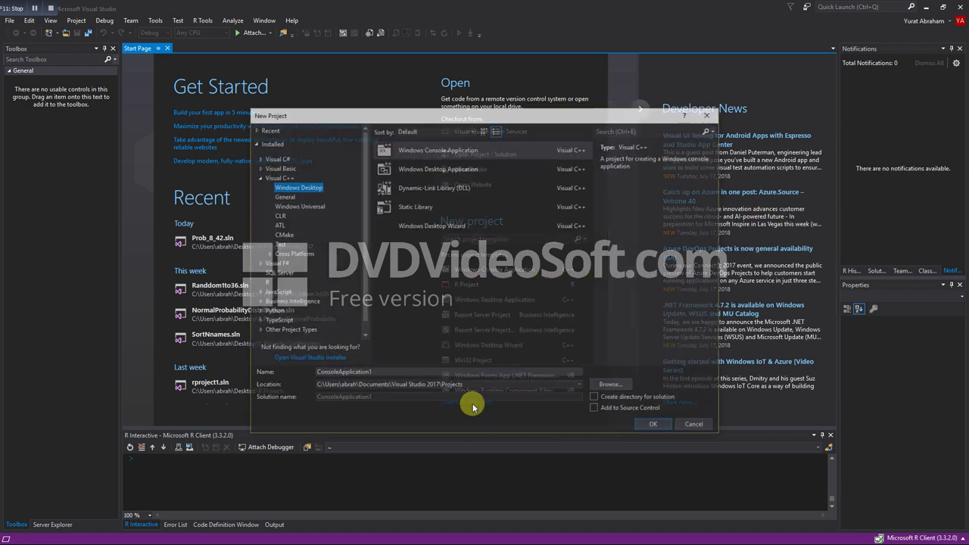
{"action": "left_click", "coordinate": [264, 283]}
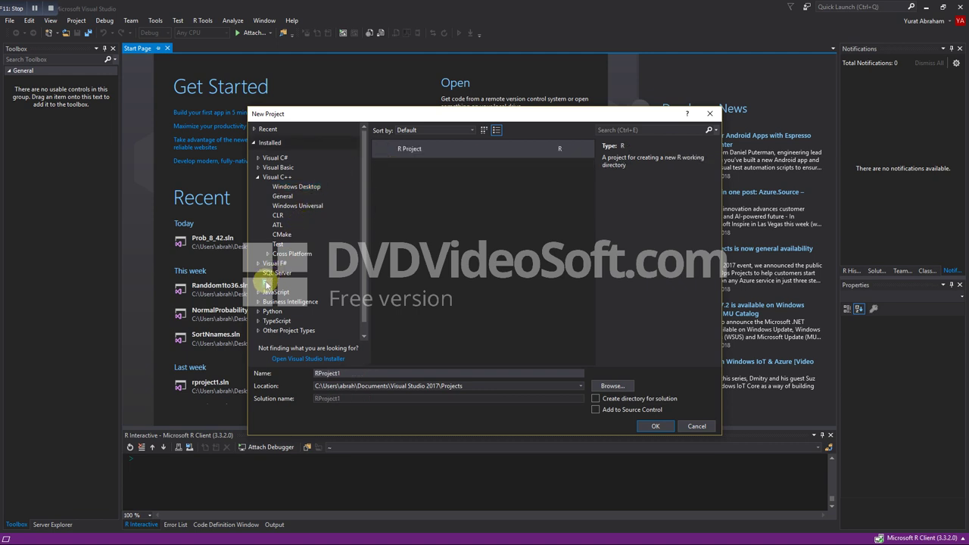
{"action": "left_click", "coordinate": [411, 152]}
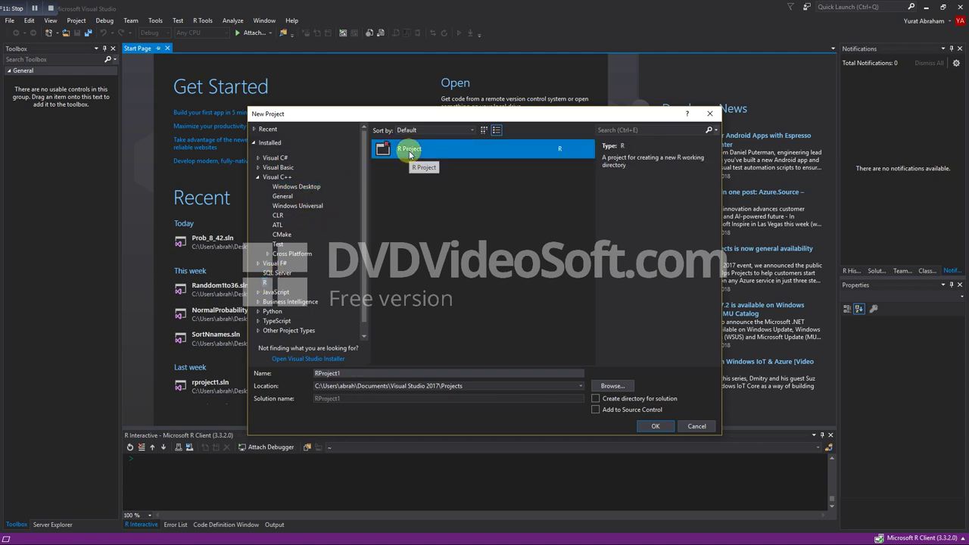
{"action": "left_click", "coordinate": [435, 373]}
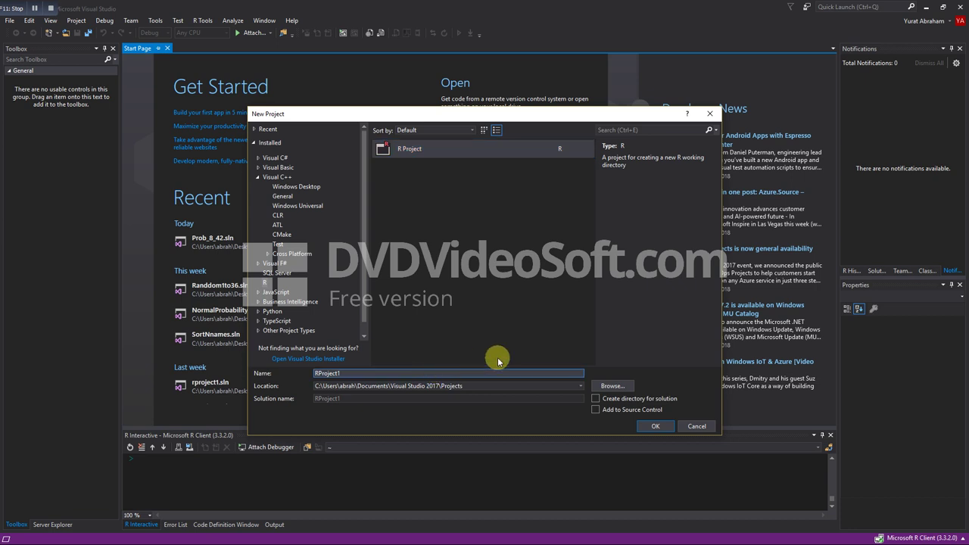
{"action": "key", "text": "BackSpace"}
{"action": "key", "text": "BackSpace"}
{"action": "key", "text": "BackSpace"}
{"action": "key", "text": "BackSpace"}
{"action": "key", "text": "BackSpace"}
{"action": "key", "text": "BackSpace"}
{"action": "key", "text": "BackSpace"}
{"action": "key", "text": "BackSpace"}
{"action": "type", "text": "Prob8_42"}
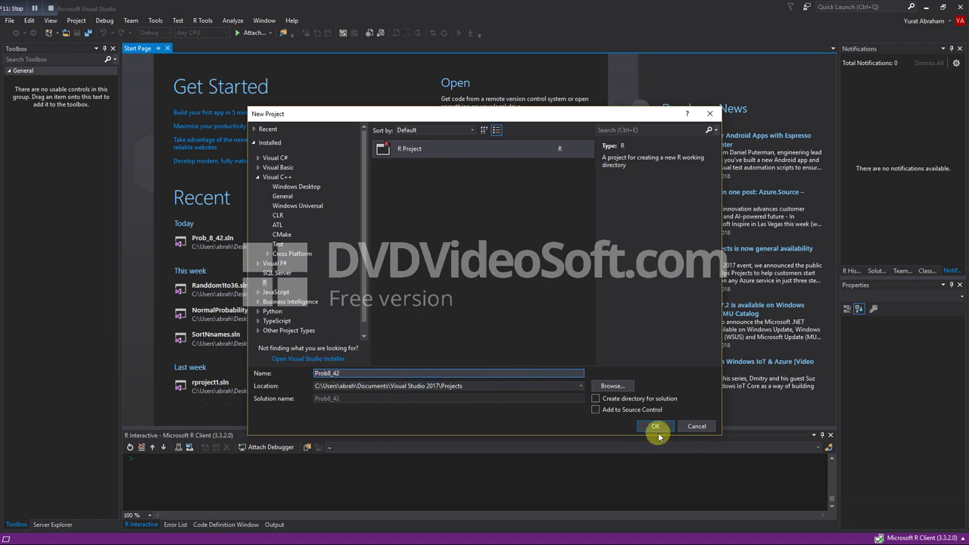
Set the location to a New folder on the Desktop and create the project.
{"action": "left_click", "coordinate": [625, 386]}
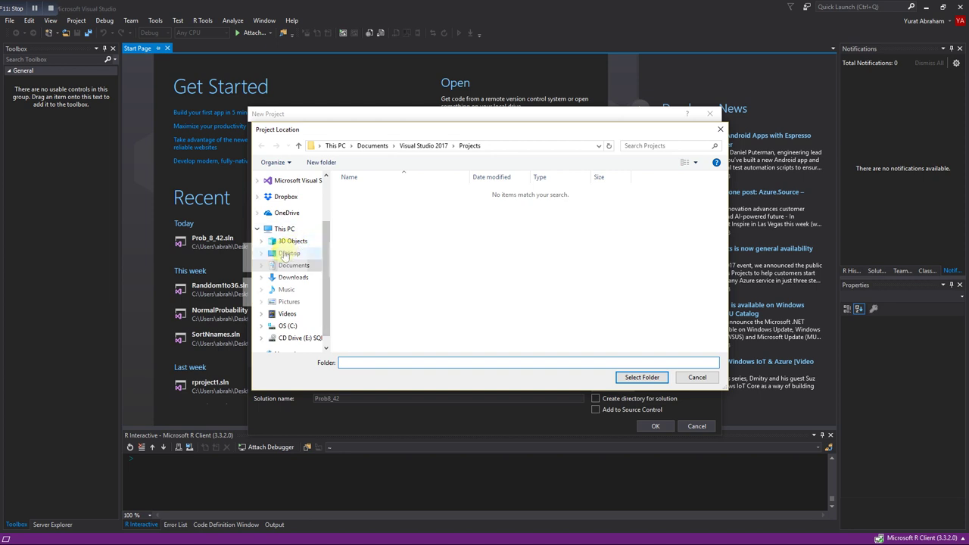
{"action": "left_click", "coordinate": [287, 253]}
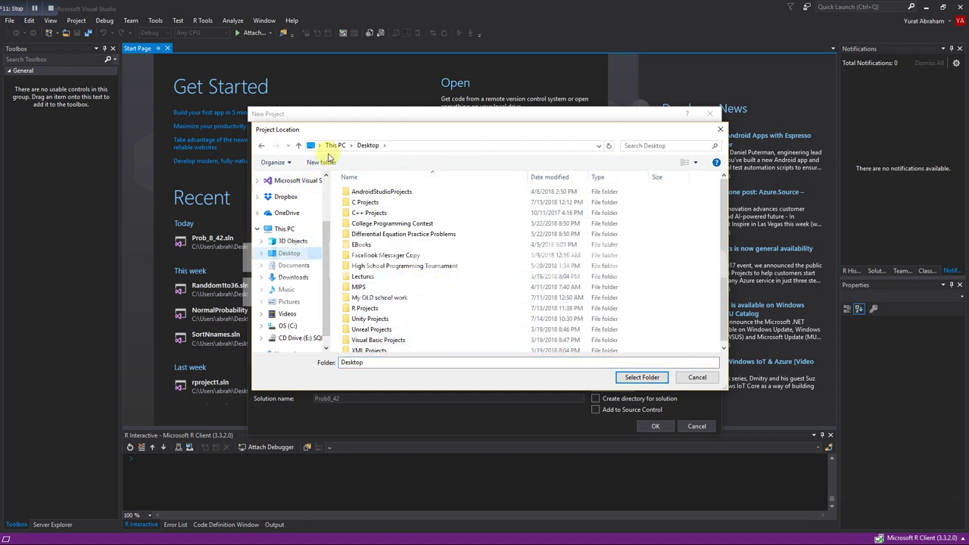
{"action": "left_click", "coordinate": [322, 164]}
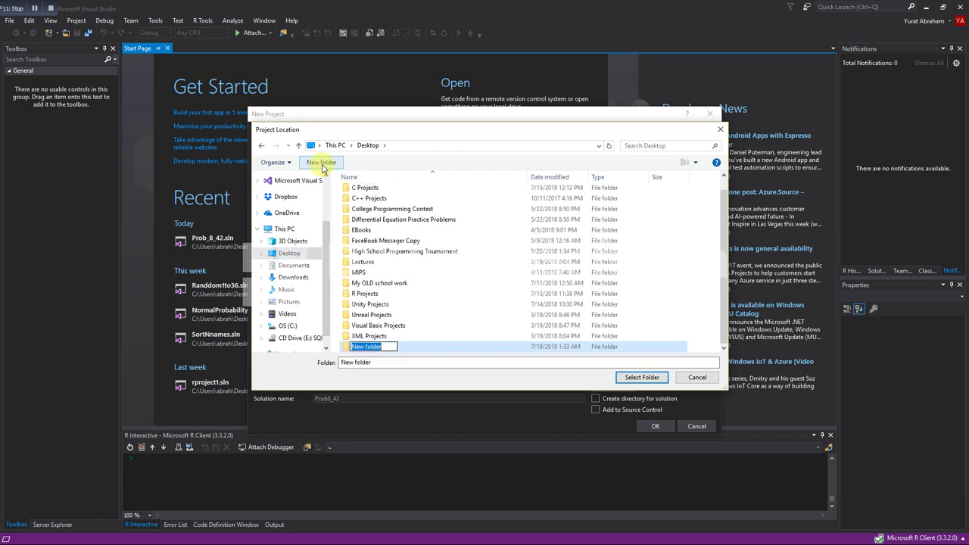
{"action": "key", "text": "Return"}
{"action": "double_click", "coordinate": [362, 346]}
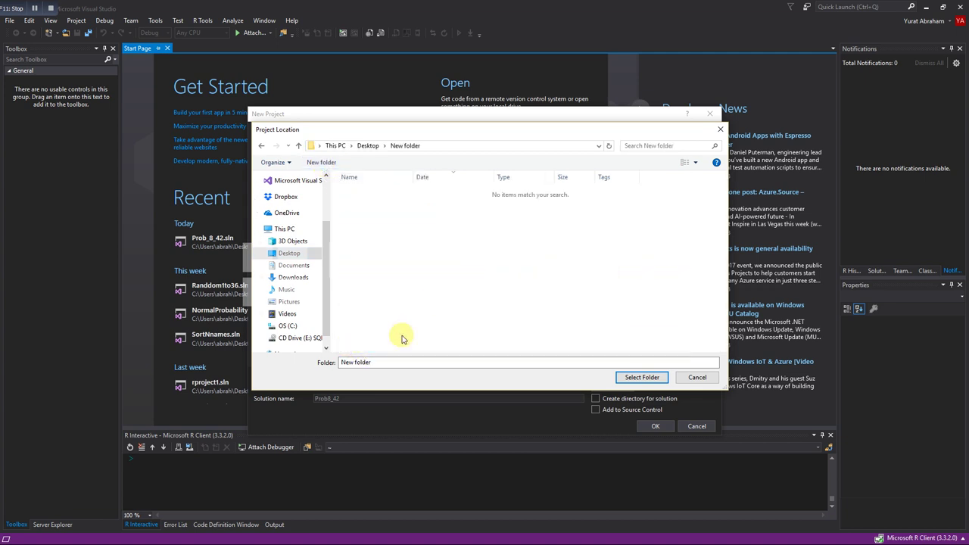
{"action": "left_click", "coordinate": [642, 380]}
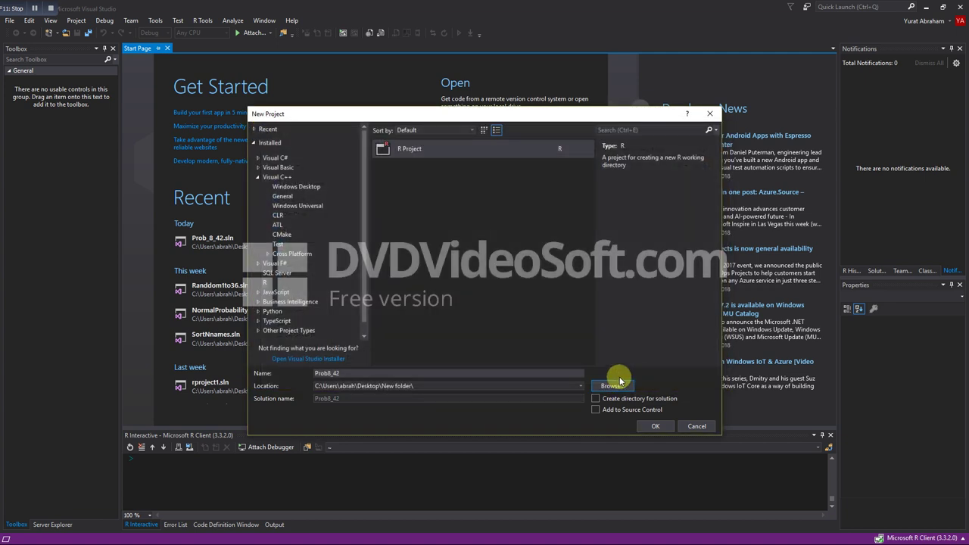
{"action": "left_click", "coordinate": [325, 373]}
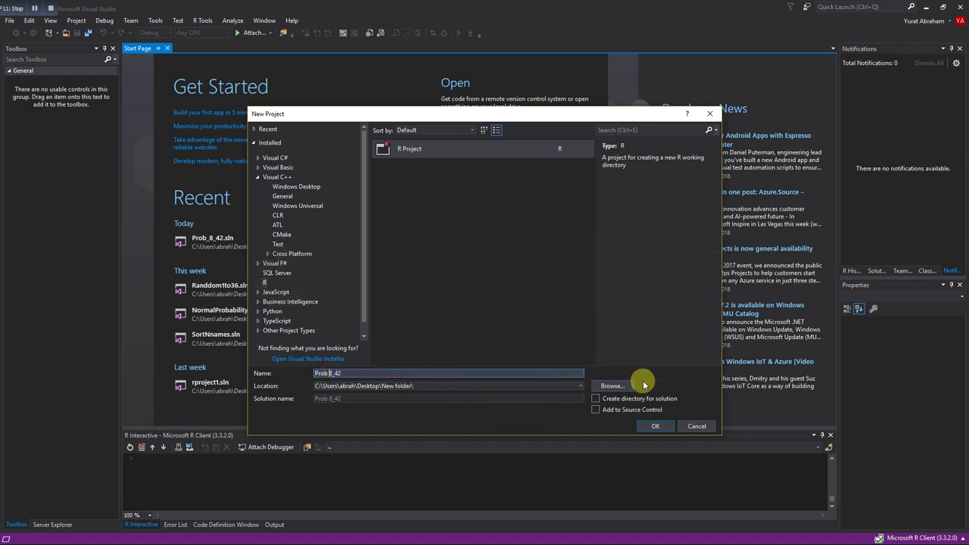
{"action": "left_click", "coordinate": [658, 425]}
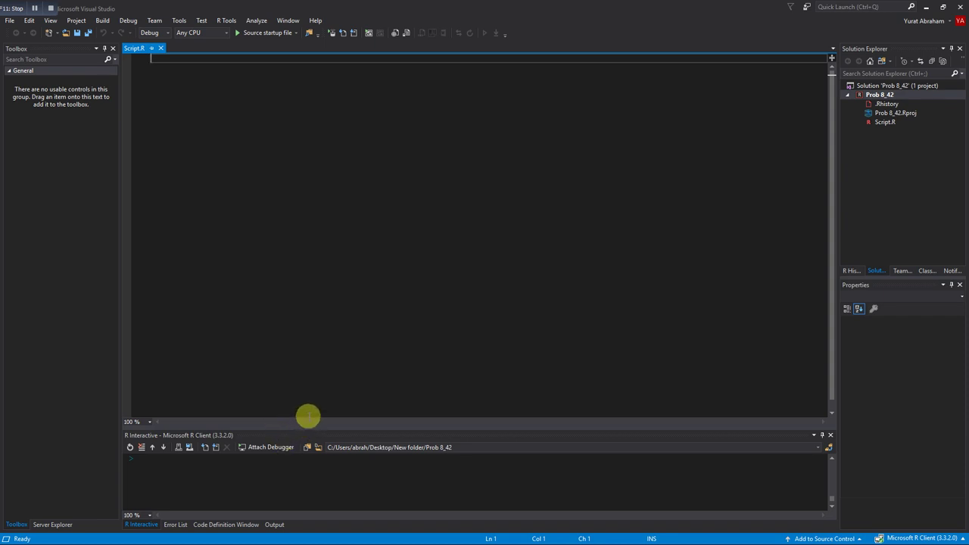
Enlarge the R Interactive pane to about half the window and ready its prompt.
{"action": "left_click", "coordinate": [492, 439]}
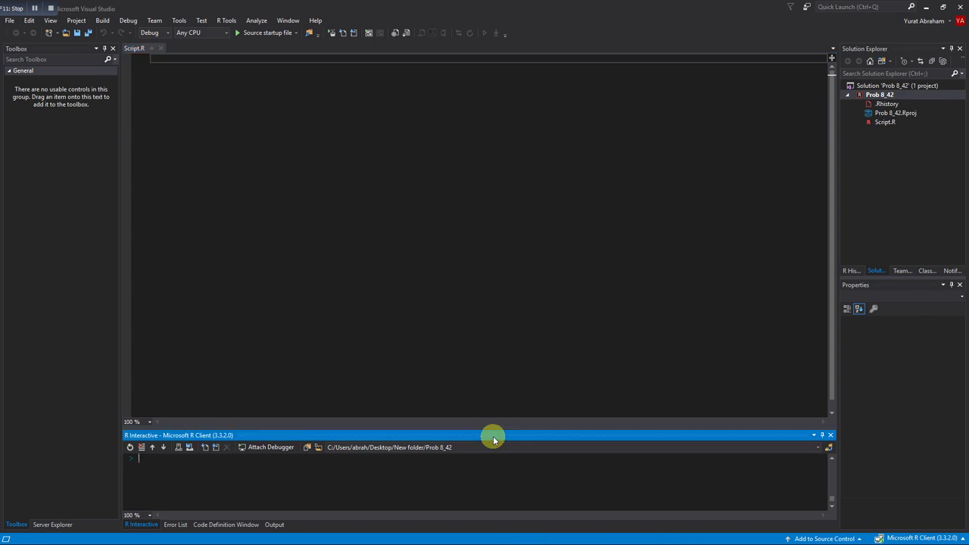
{"action": "left_click_drag", "start_coordinate": [493, 427], "coordinate": [530, 277]}
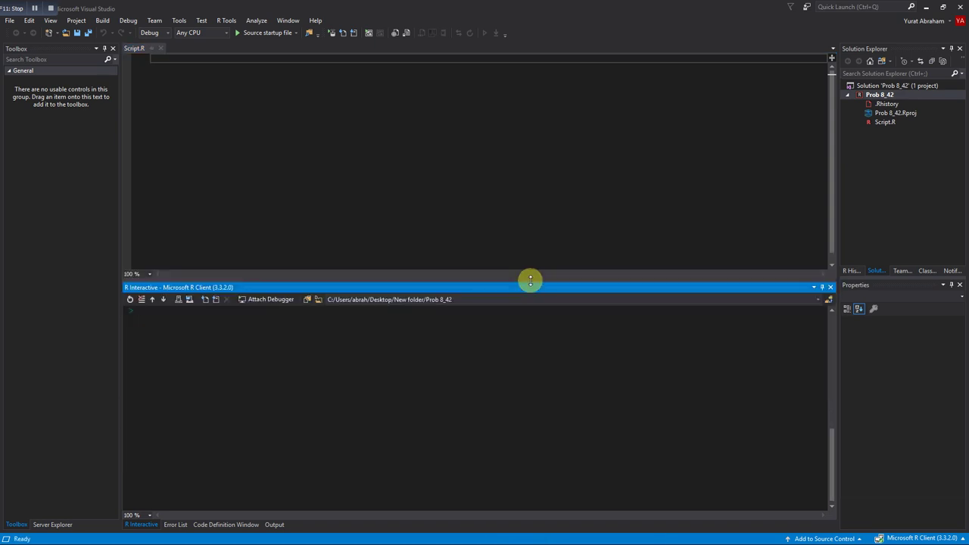
{"action": "left_click", "coordinate": [159, 83]}
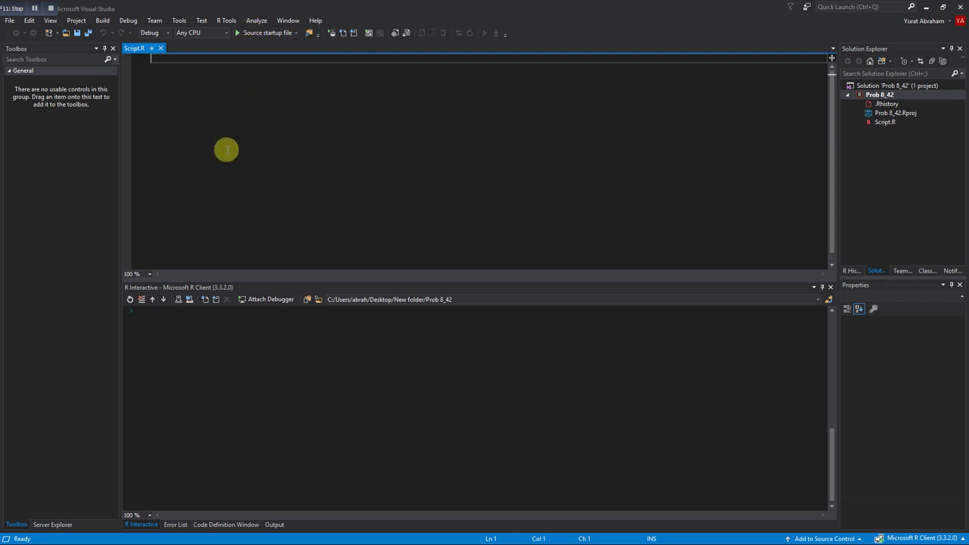
{"action": "left_click", "coordinate": [176, 325]}
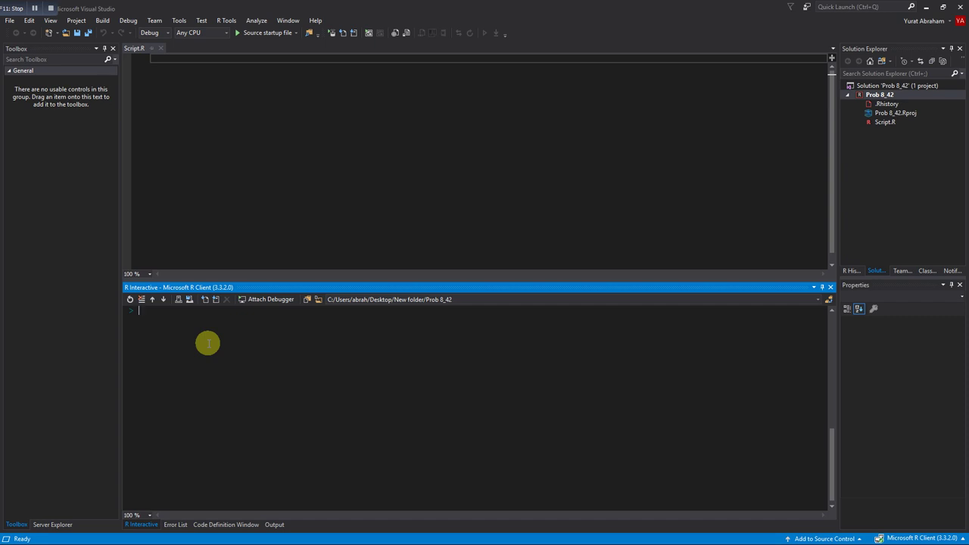
Run pnorm(1.47,0,1,FALSE) in the R console, select 0.07078088, and minimize Visual Studio.
{"action": "type", "text": "pnor"}
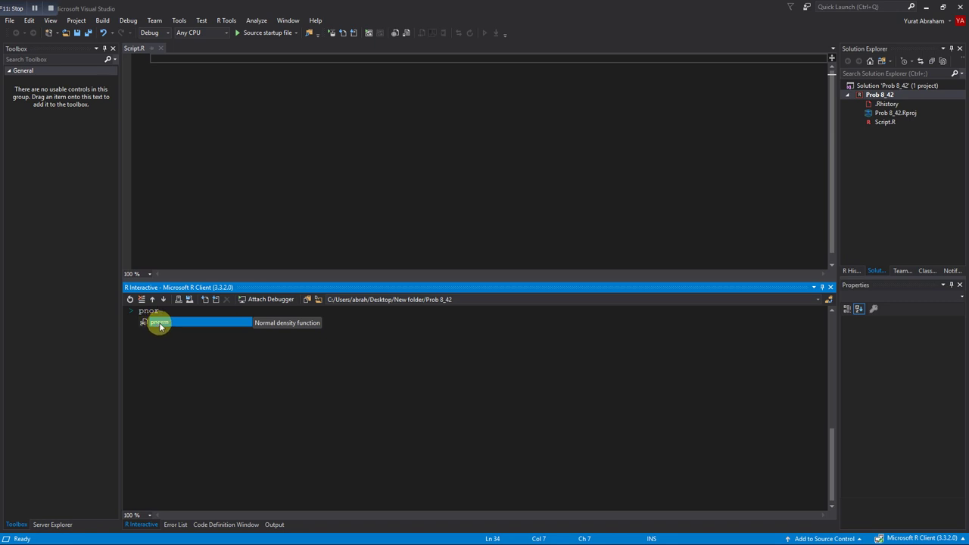
{"action": "type", "text": "m"}
{"action": "left_click", "coordinate": [160, 321]}
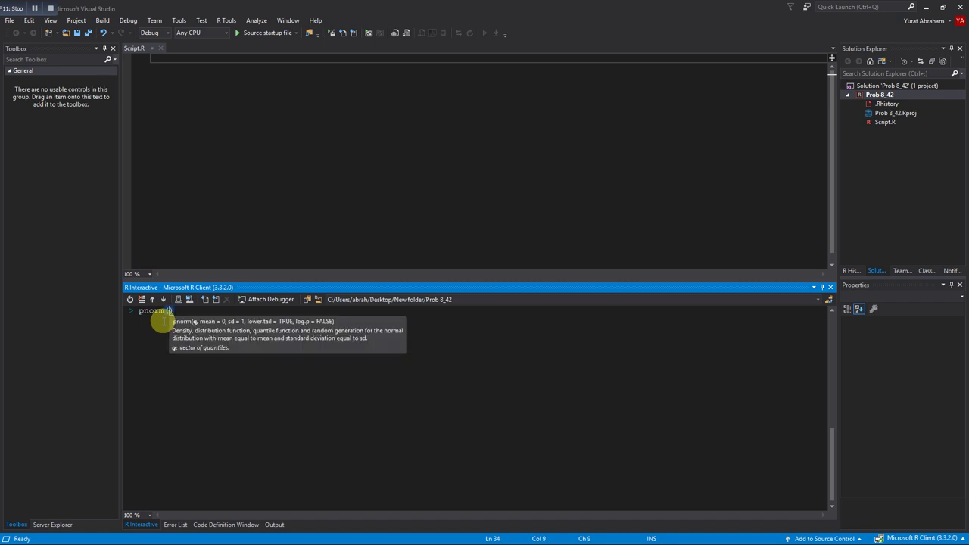
{"action": "type", "text": "(1.47,"}
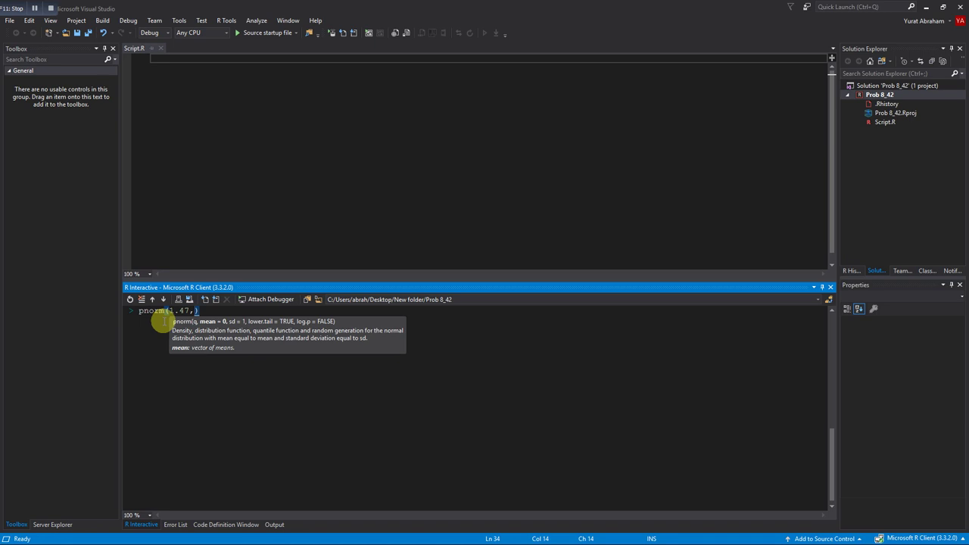
{"action": "type", "text": "0,"}
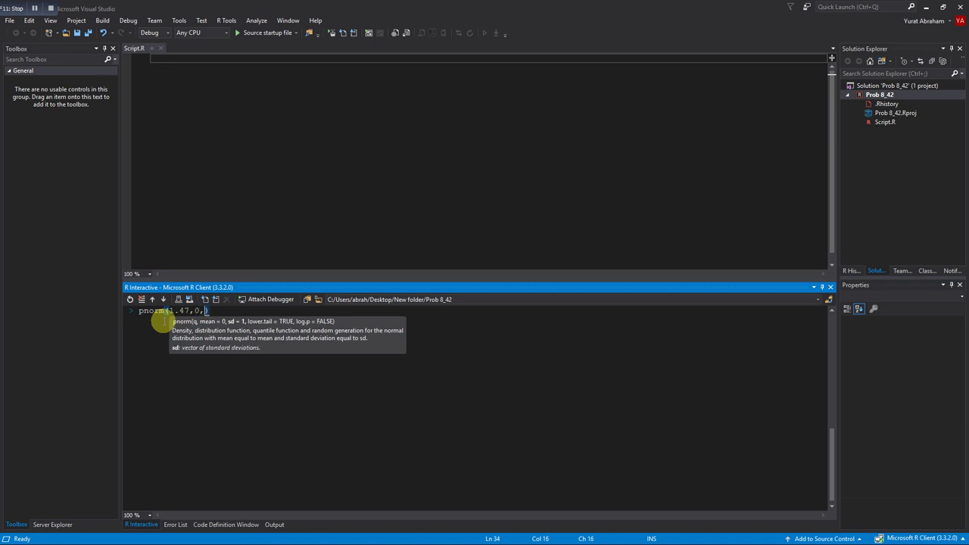
{"action": "type", "text": "1,"}
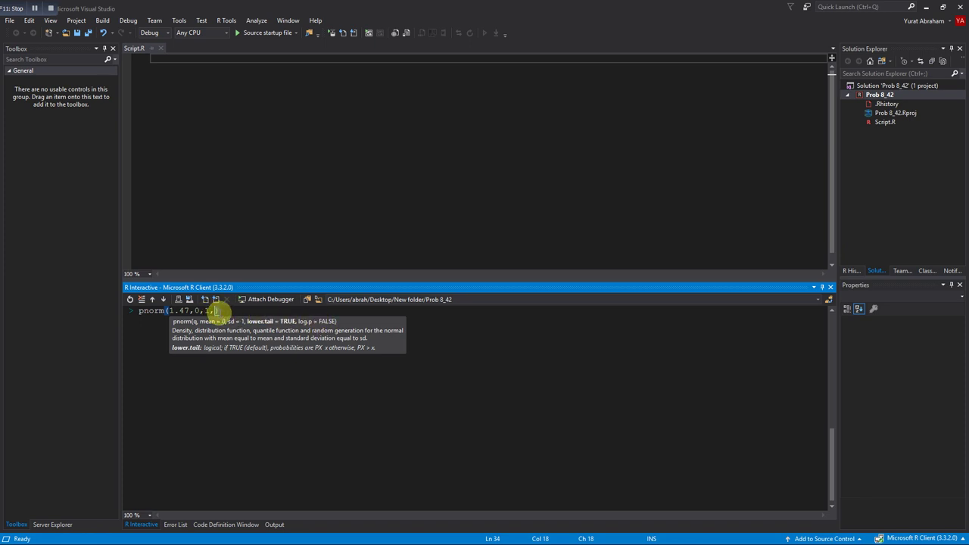
{"action": "type", "text": "F"}
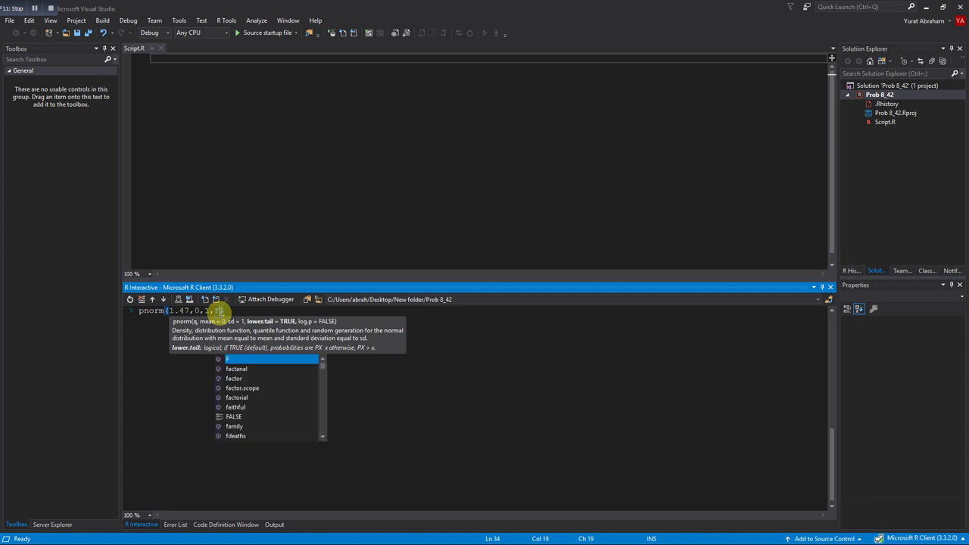
{"action": "type", "text": "als"}
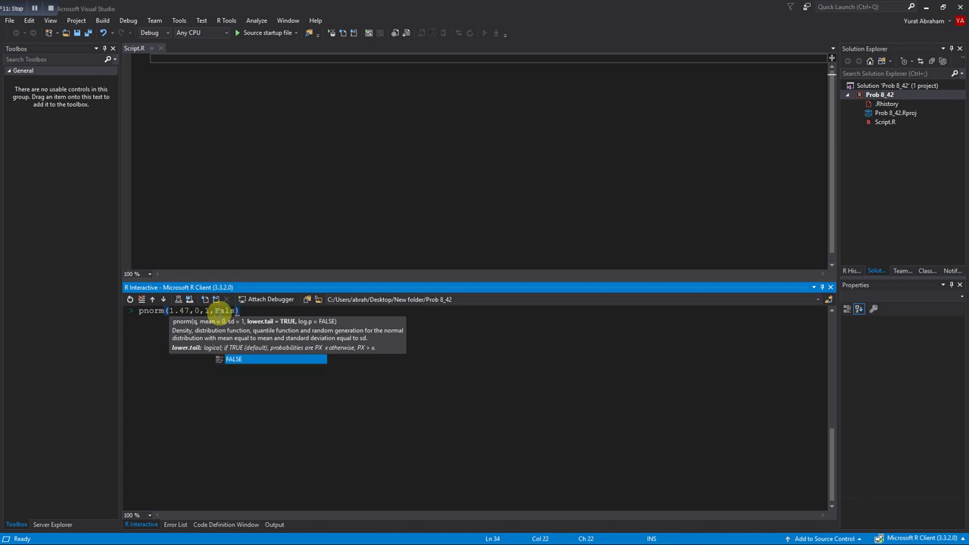
{"action": "double_click", "coordinate": [229, 359]}
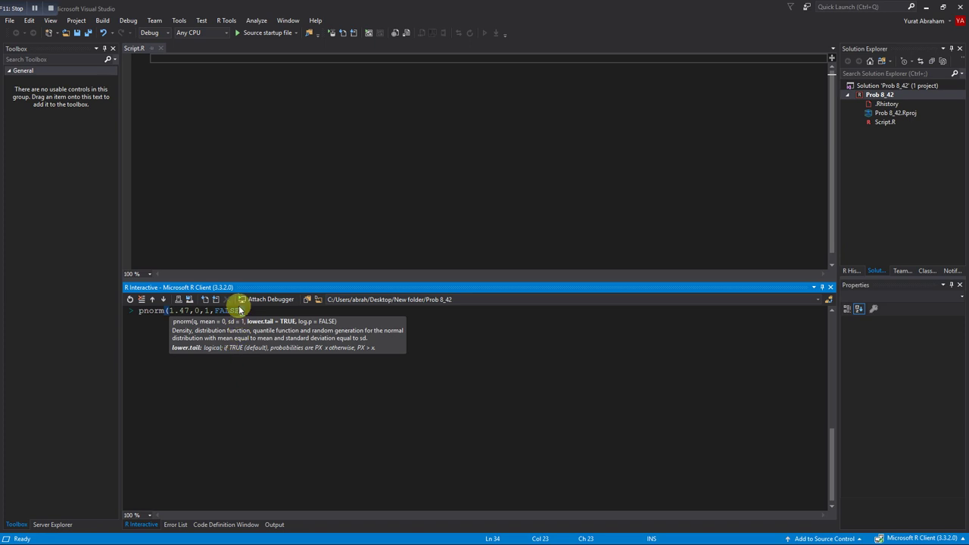
{"action": "type", "text": ")"}
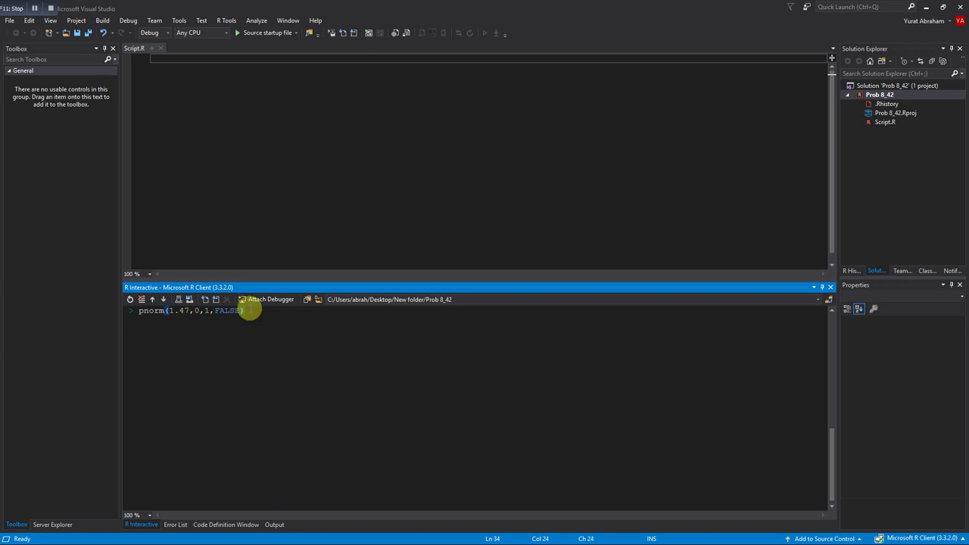
{"action": "key", "text": "Return"}
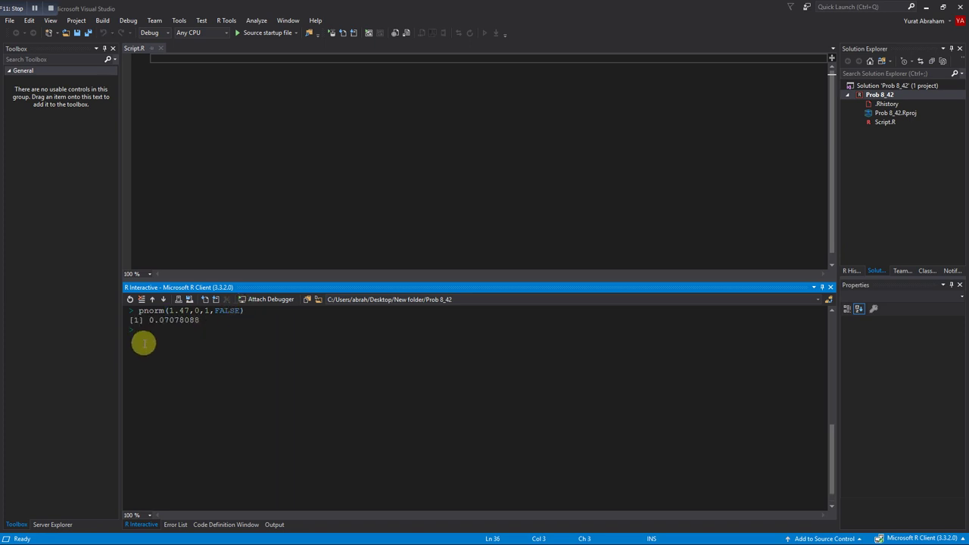
{"action": "left_click_drag", "start_coordinate": [145, 320], "coordinate": [225, 321]}
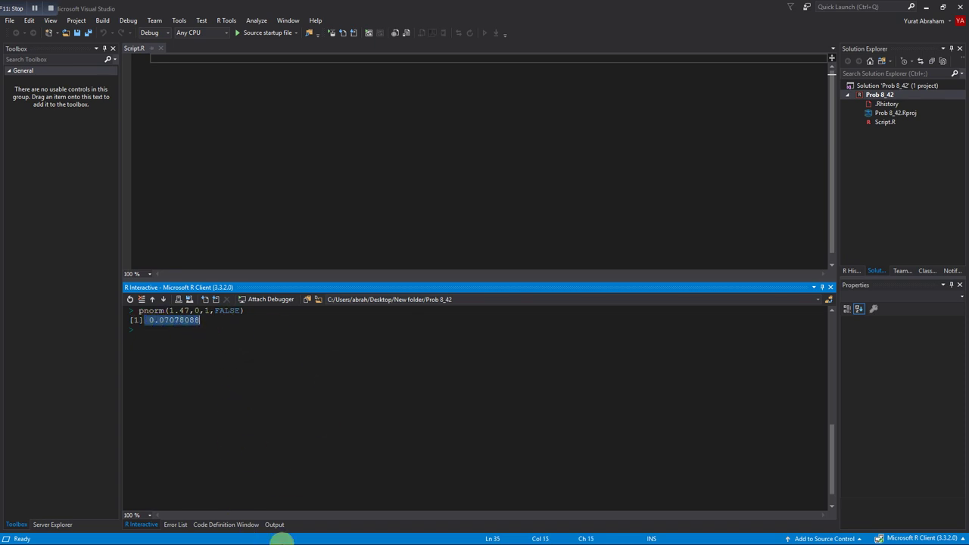
{"action": "left_click", "coordinate": [927, 7]}
Restore OneNote from the taskbar to show the Prob 8.42 page.
{"action": "mouse_move", "coordinate": [437, 539]}
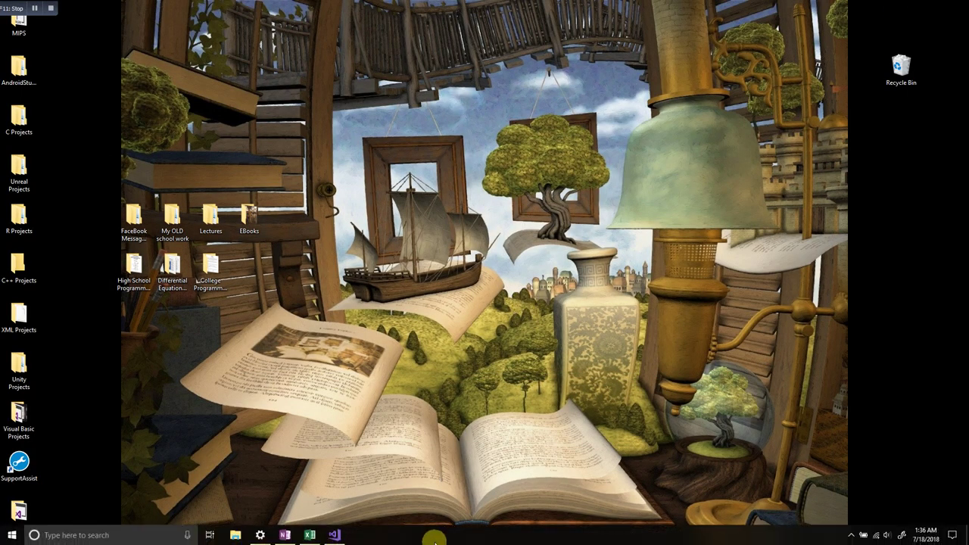
{"action": "left_click", "coordinate": [288, 538]}
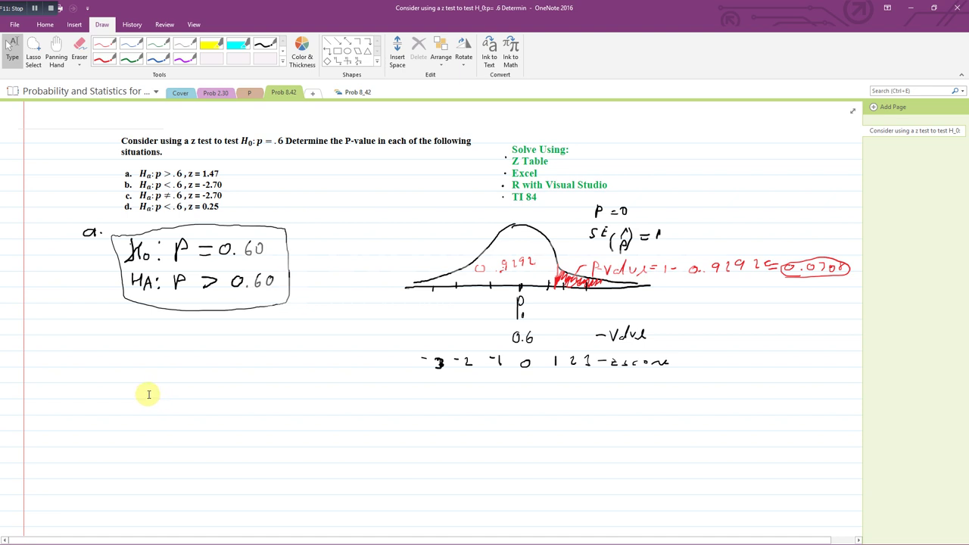
Type a '2nd' note below part a, then erase it.
{"action": "left_click", "coordinate": [147, 393]}
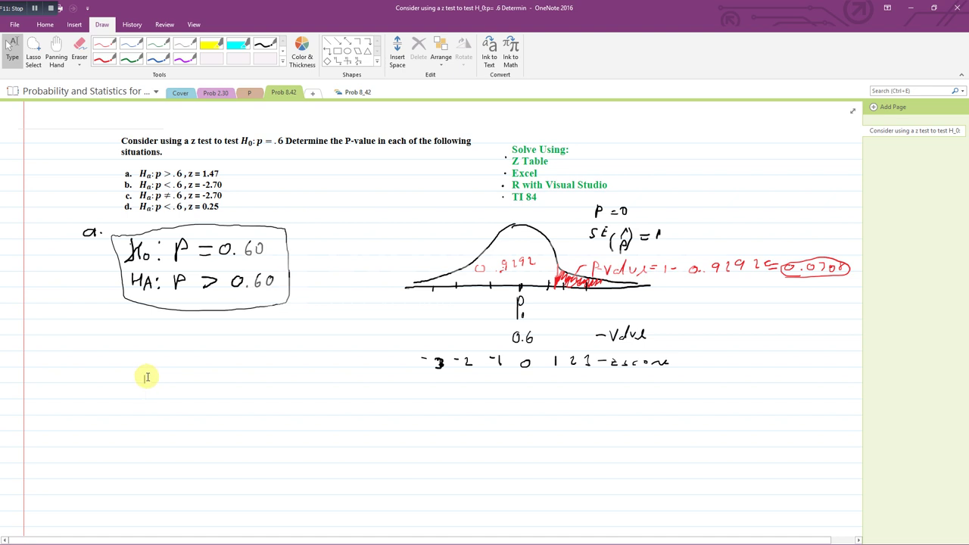
{"action": "type", "text": "2n"}
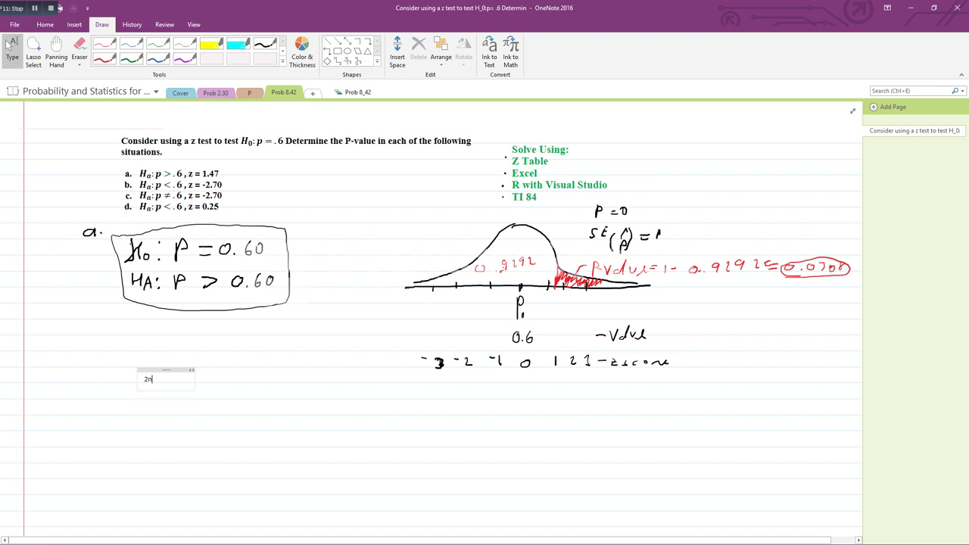
{"action": "type", "text": "d -"}
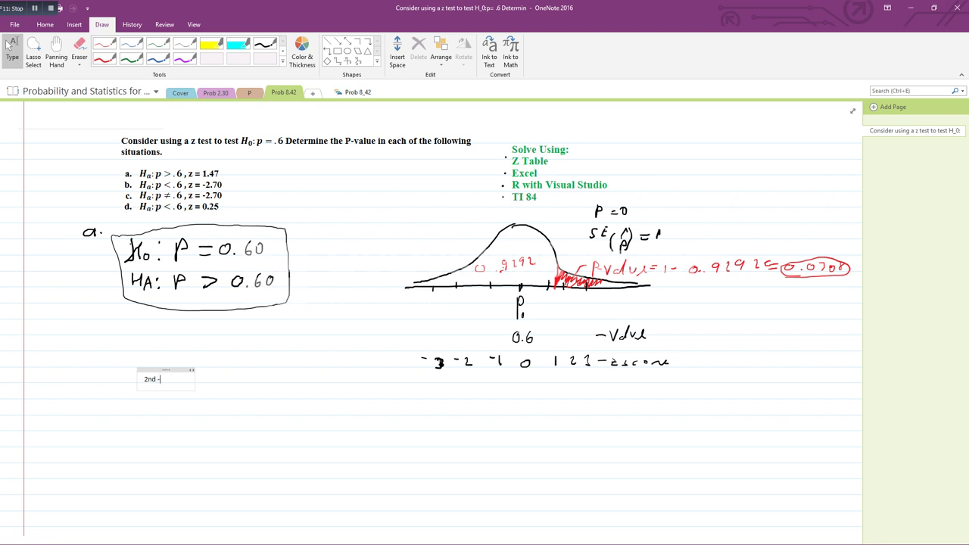
{"action": "key", "text": "BackSpace"}
{"action": "key", "text": "BackSpace"}
{"action": "key", "text": "BackSpace"}
{"action": "key", "text": "BackSpace"}
{"action": "key", "text": "BackSpace"}
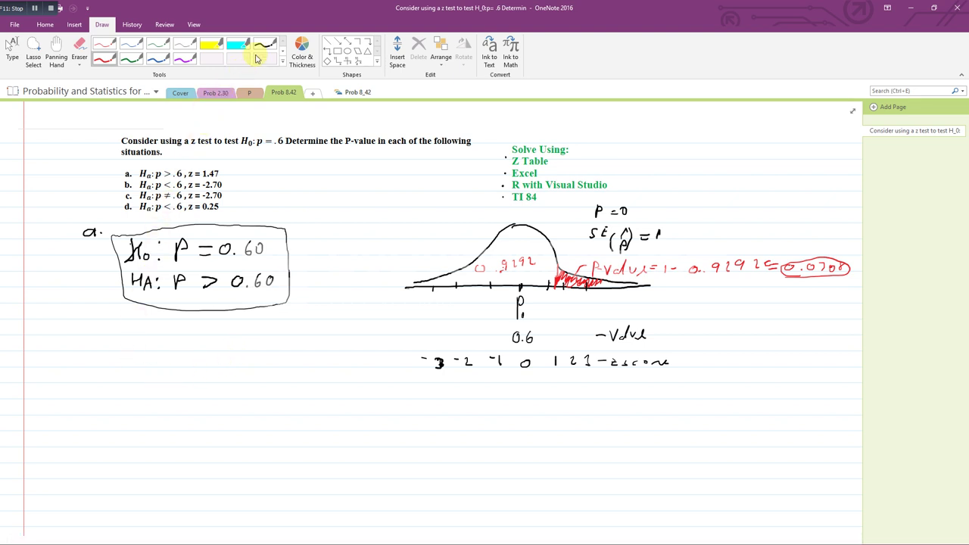
In blue ink, handwrite boxed 2nd, Vars–Distr, Normal cdf #2 and Lower below part a.
{"action": "left_click", "coordinate": [158, 59]}
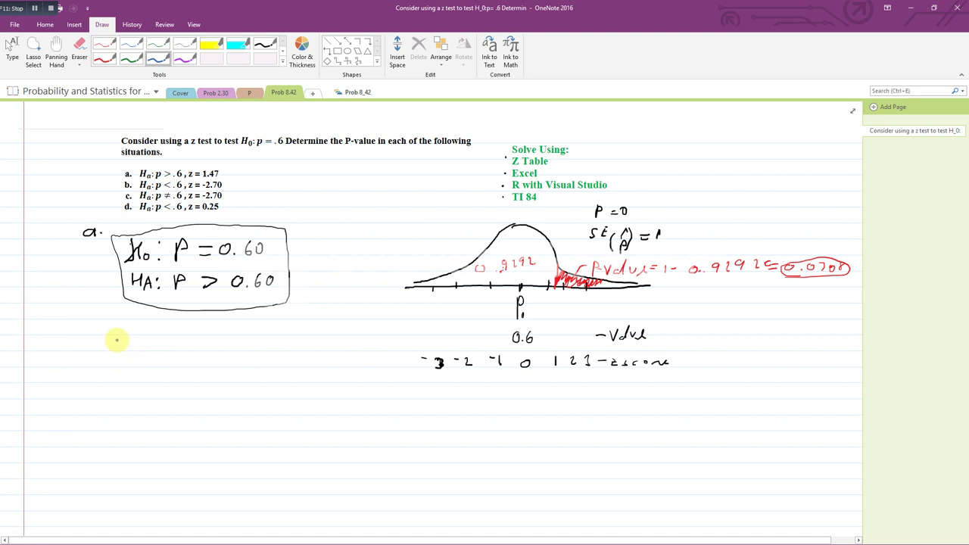
{"action": "mouse_move", "coordinate": [107, 337]}
{"action": "left_mouse_down"}
{"action": "mouse_move", "coordinate": [135, 348]}
{"action": "mouse_move", "coordinate": [148, 324]}
{"action": "left_mouse_up"}
{"action": "mouse_move", "coordinate": [155, 324]}
{"action": "left_mouse_down"}
{"action": "mouse_move", "coordinate": [156, 349]}
{"action": "mouse_move", "coordinate": [98, 331]}
{"action": "mouse_move", "coordinate": [157, 327]}
{"action": "left_mouse_up"}
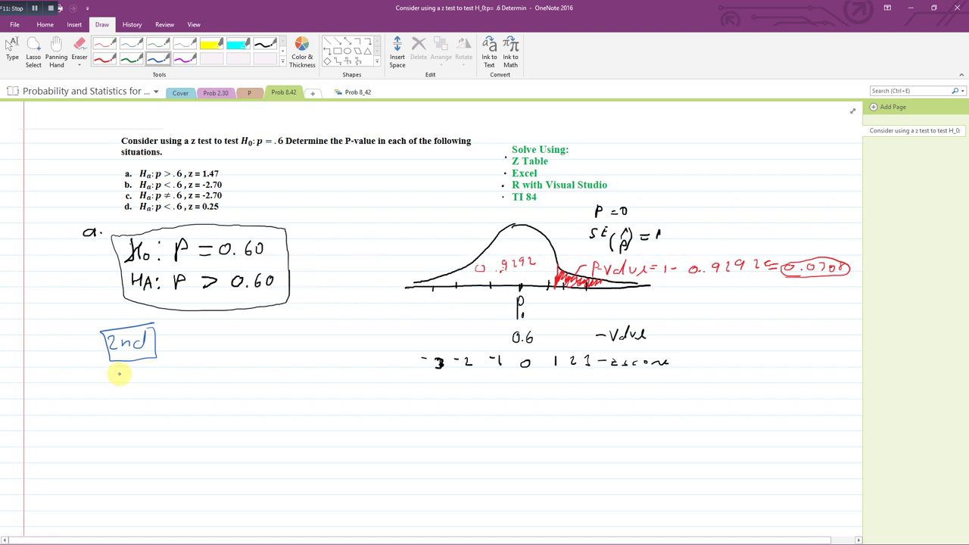
{"action": "mouse_move", "coordinate": [118, 374]}
{"action": "left_mouse_down"}
{"action": "mouse_move", "coordinate": [161, 380]}
{"action": "mouse_move", "coordinate": [124, 393]}
{"action": "mouse_move", "coordinate": [143, 368]}
{"action": "mouse_move", "coordinate": [179, 364]}
{"action": "mouse_move", "coordinate": [170, 377]}
{"action": "mouse_move", "coordinate": [229, 370]}
{"action": "mouse_move", "coordinate": [203, 374]}
{"action": "left_mouse_up"}
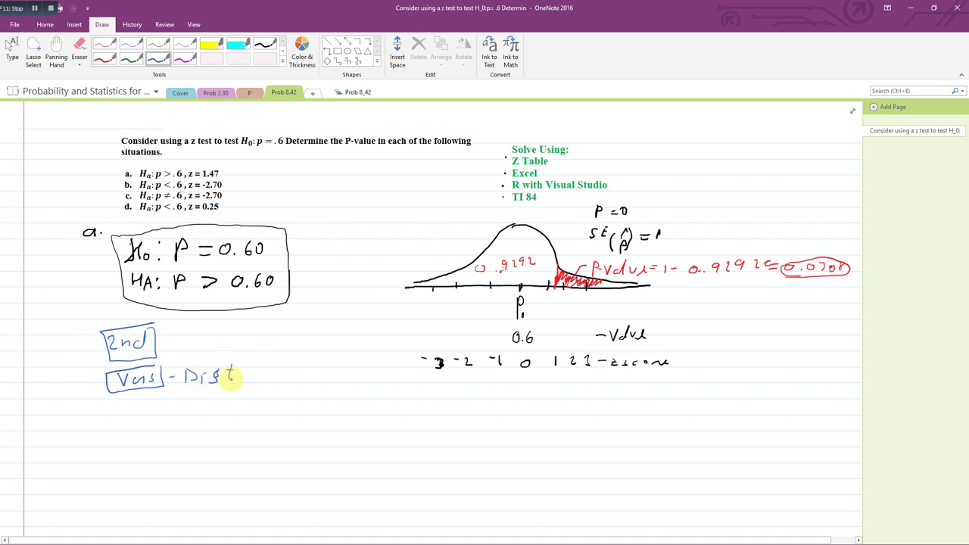
{"action": "left_click_drag", "start_coordinate": [236, 373], "coordinate": [241, 371]}
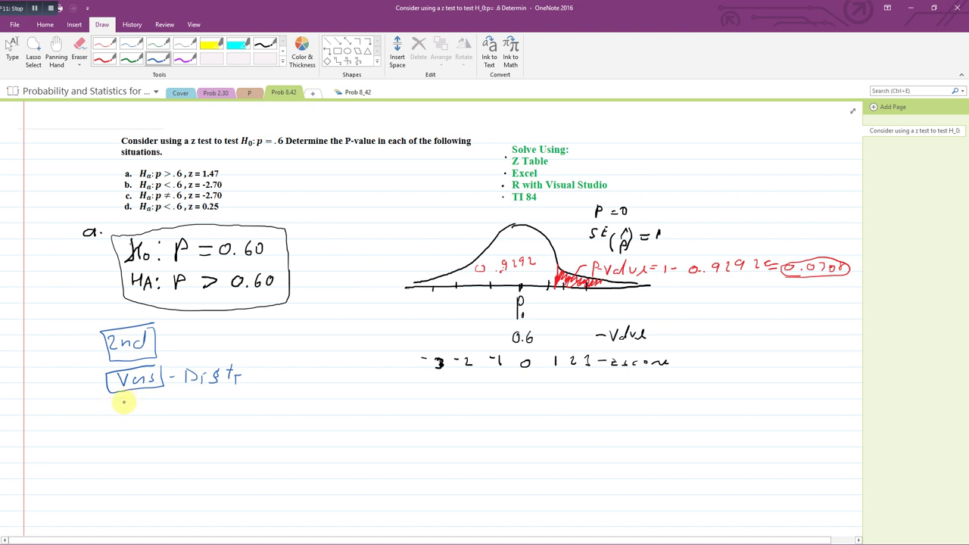
{"action": "mouse_move", "coordinate": [117, 414]}
{"action": "left_mouse_down"}
{"action": "mouse_move", "coordinate": [251, 400]}
{"action": "mouse_move", "coordinate": [271, 413]}
{"action": "left_mouse_up"}
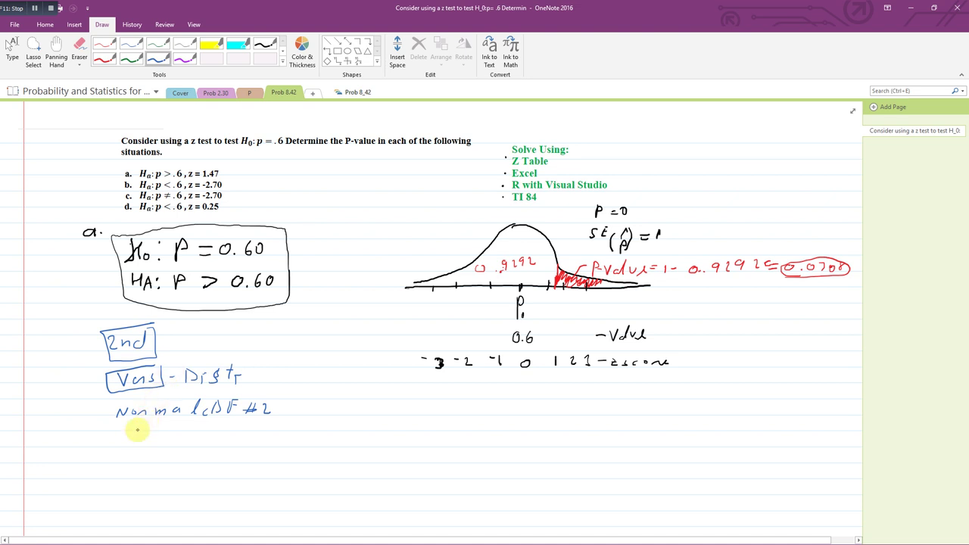
{"action": "mouse_move", "coordinate": [119, 436]}
{"action": "left_mouse_down"}
{"action": "mouse_move", "coordinate": [126, 447]}
{"action": "mouse_move", "coordinate": [156, 447]}
{"action": "mouse_move", "coordinate": [123, 463]}
{"action": "mouse_move", "coordinate": [161, 460]}
{"action": "mouse_move", "coordinate": [126, 477]}
{"action": "mouse_move", "coordinate": [127, 508]}
{"action": "left_mouse_up"}
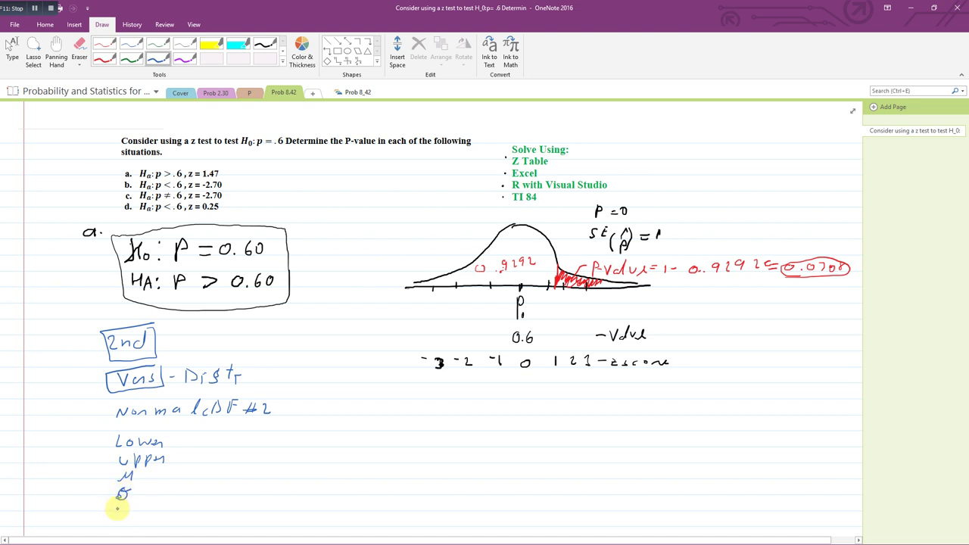
Handwrite Lower = 1.47, Upper = E99 (1×10^99, or 10000), μ = 0, σ = 1.
{"action": "left_click_drag", "start_coordinate": [174, 440], "coordinate": [183, 439]}
{"action": "left_click_drag", "start_coordinate": [173, 446], "coordinate": [183, 445]}
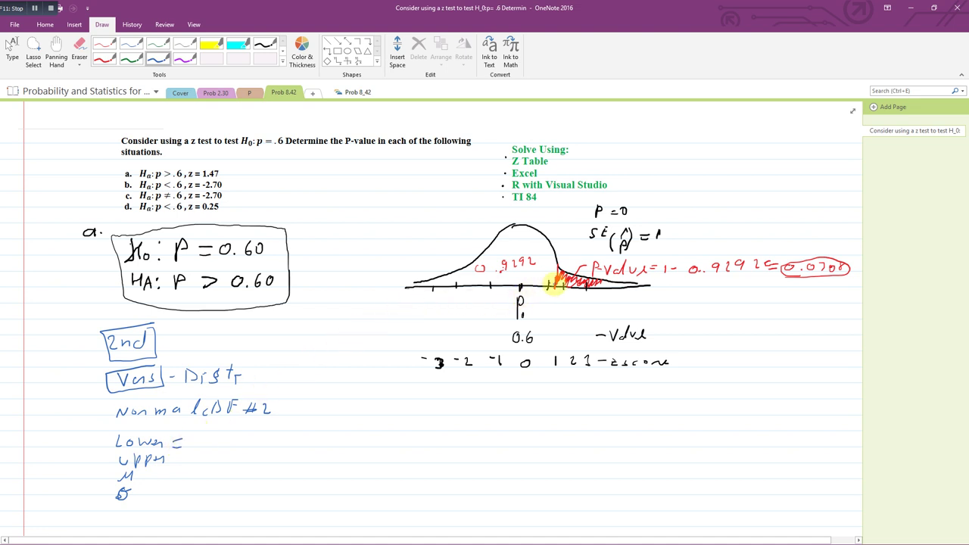
{"action": "left_click_drag", "start_coordinate": [557, 281], "coordinate": [556, 289]}
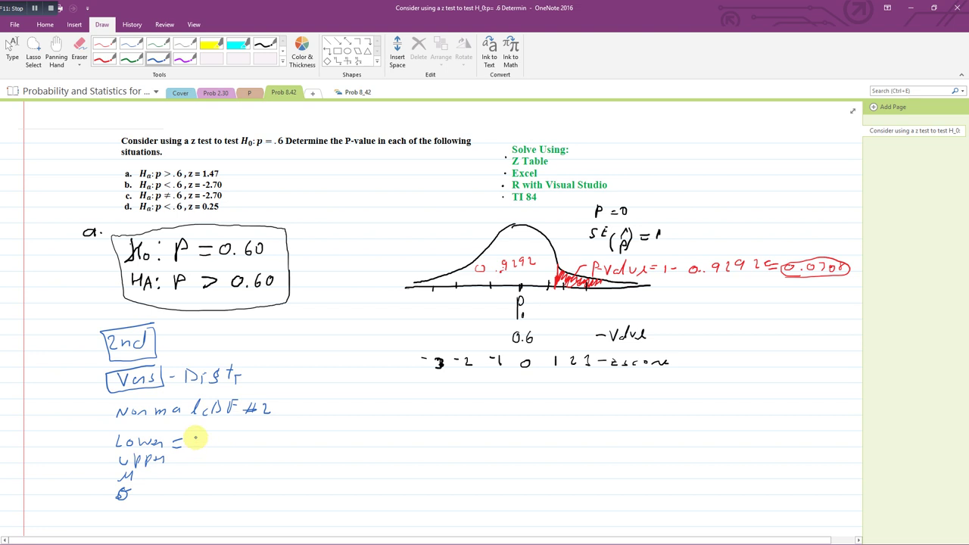
{"action": "left_click_drag", "start_coordinate": [195, 437], "coordinate": [233, 441]}
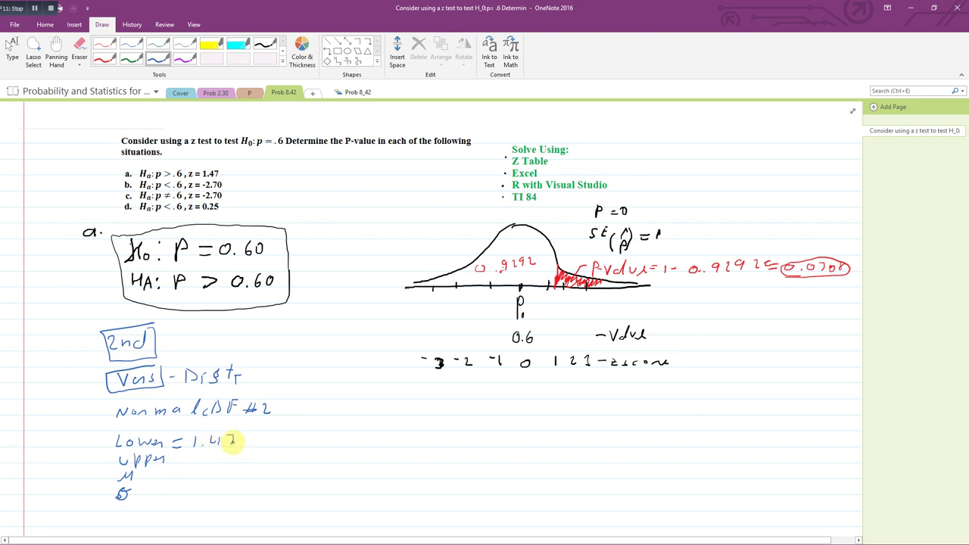
{"action": "mouse_move", "coordinate": [177, 458]}
{"action": "left_mouse_down"}
{"action": "mouse_move", "coordinate": [235, 462]}
{"action": "mouse_move", "coordinate": [205, 461]}
{"action": "left_mouse_up"}
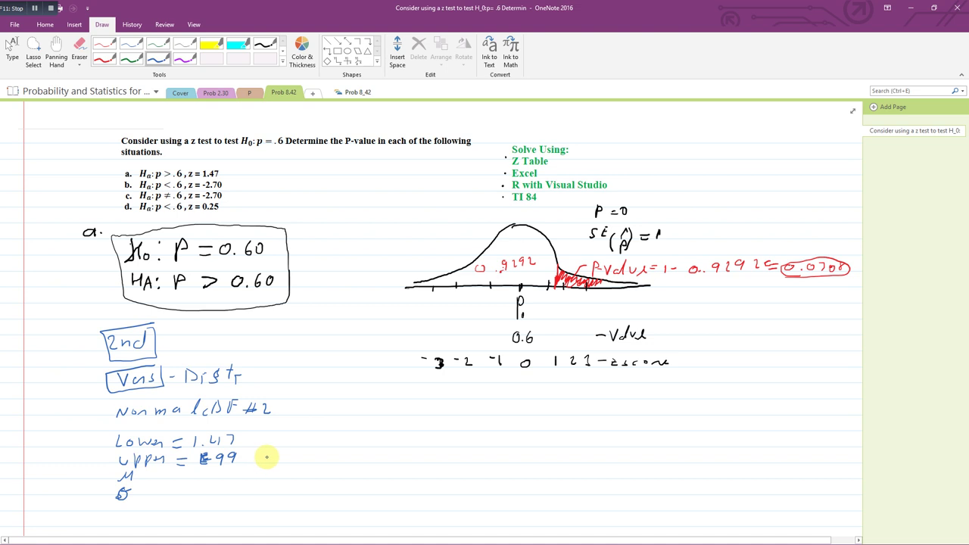
{"action": "left_click_drag", "start_coordinate": [266, 456], "coordinate": [346, 454]}
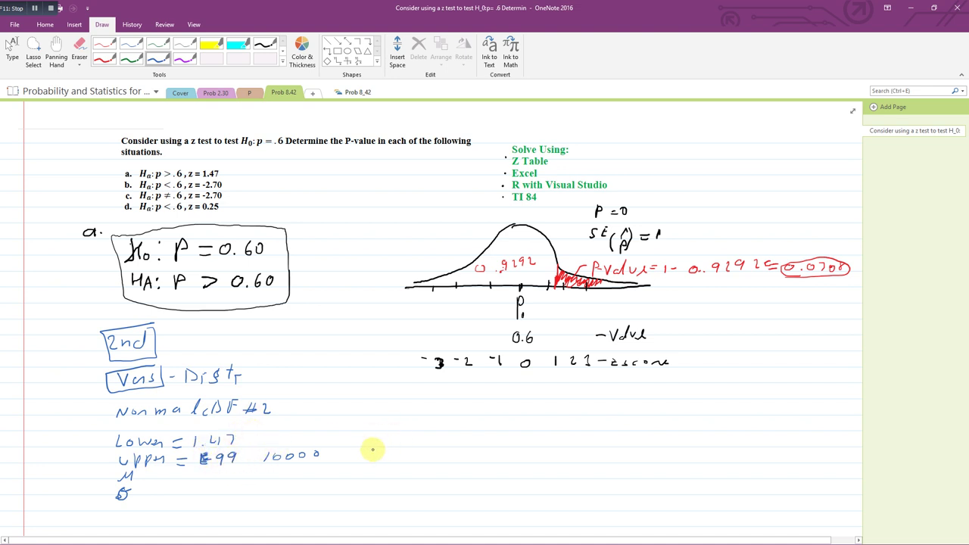
{"action": "mouse_move", "coordinate": [373, 449]}
{"action": "left_mouse_down"}
{"action": "mouse_move", "coordinate": [379, 459]}
{"action": "mouse_move", "coordinate": [452, 457]}
{"action": "mouse_move", "coordinate": [505, 436]}
{"action": "mouse_move", "coordinate": [516, 457]}
{"action": "mouse_move", "coordinate": [671, 452]}
{"action": "left_mouse_up"}
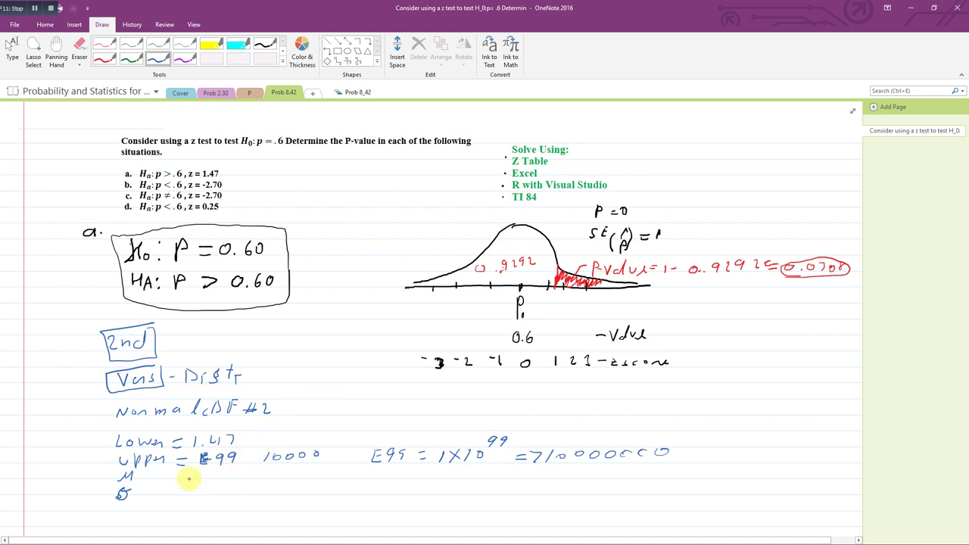
{"action": "mouse_move", "coordinate": [173, 473]}
{"action": "left_mouse_down"}
{"action": "mouse_move", "coordinate": [199, 471]}
{"action": "mouse_move", "coordinate": [186, 495]}
{"action": "left_mouse_up"}
{"action": "left_click_drag", "start_coordinate": [202, 486], "coordinate": [202, 498]}
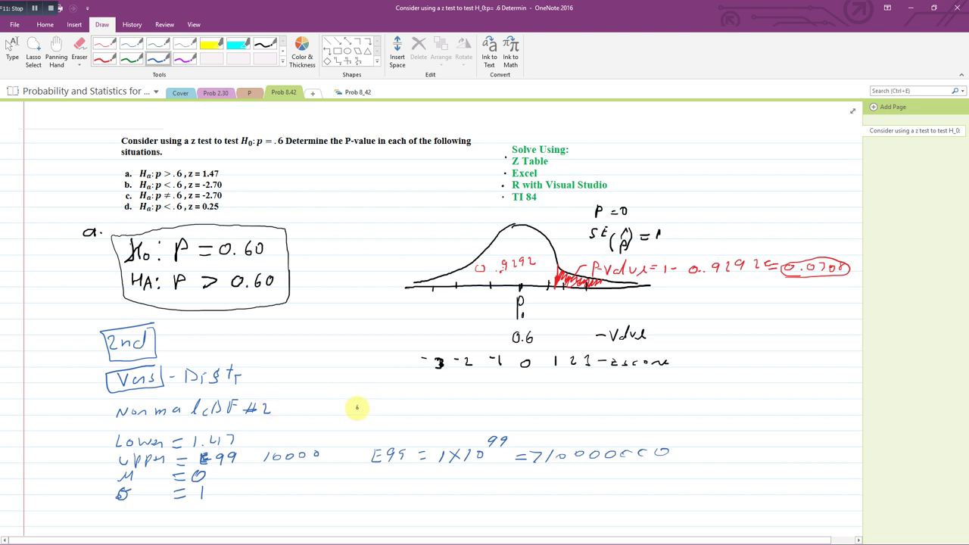
Write the normalCDF(LB, UB, μ, σ) syntax and an arrow from E99 to boxed 2nd.
{"action": "mouse_move", "coordinate": [356, 407]}
{"action": "left_mouse_down"}
{"action": "mouse_move", "coordinate": [444, 403]}
{"action": "mouse_move", "coordinate": [452, 413]}
{"action": "mouse_move", "coordinate": [471, 403]}
{"action": "mouse_move", "coordinate": [488, 417]}
{"action": "mouse_move", "coordinate": [507, 401]}
{"action": "mouse_move", "coordinate": [508, 410]}
{"action": "left_mouse_up"}
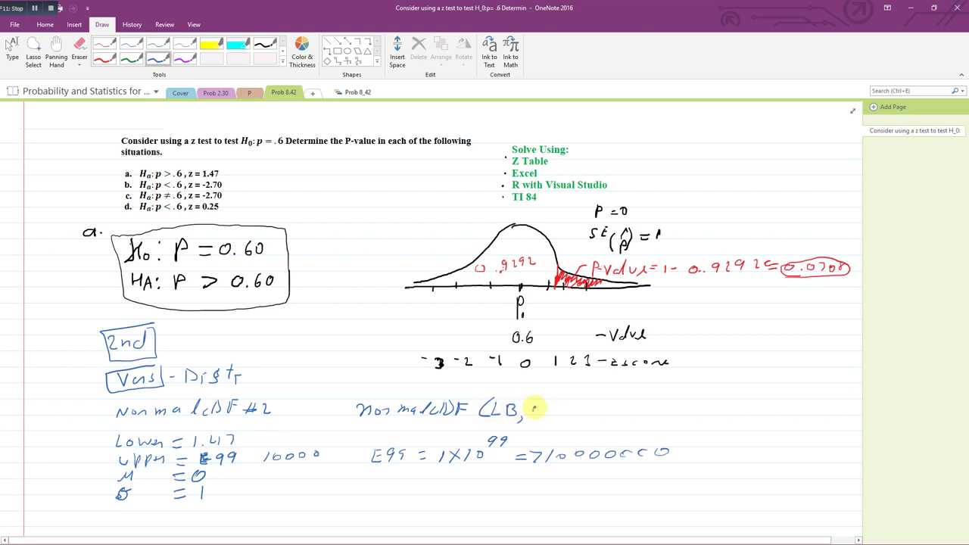
{"action": "mouse_move", "coordinate": [533, 402]}
{"action": "left_mouse_down"}
{"action": "mouse_move", "coordinate": [563, 417]}
{"action": "mouse_move", "coordinate": [622, 408]}
{"action": "mouse_move", "coordinate": [635, 420]}
{"action": "left_mouse_up"}
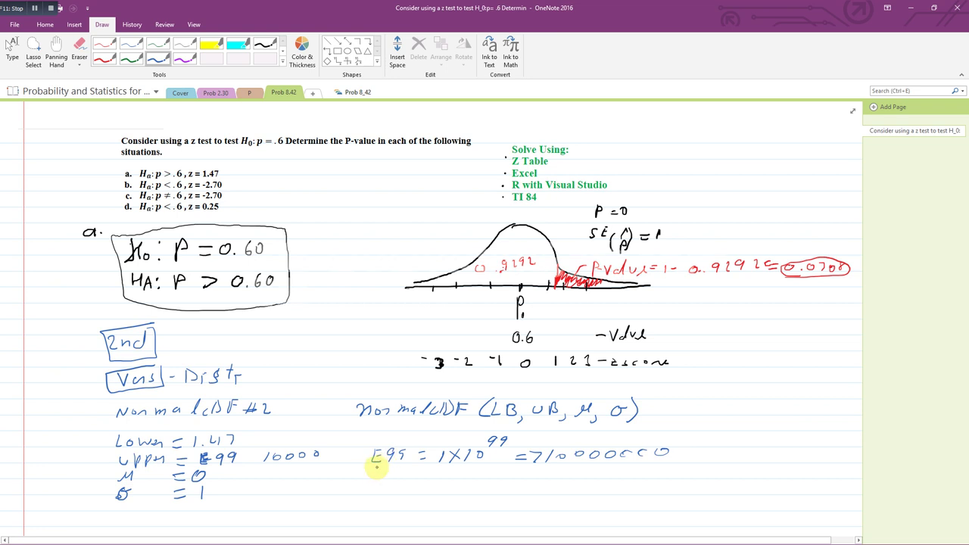
{"action": "left_click_drag", "start_coordinate": [373, 481], "coordinate": [374, 470]}
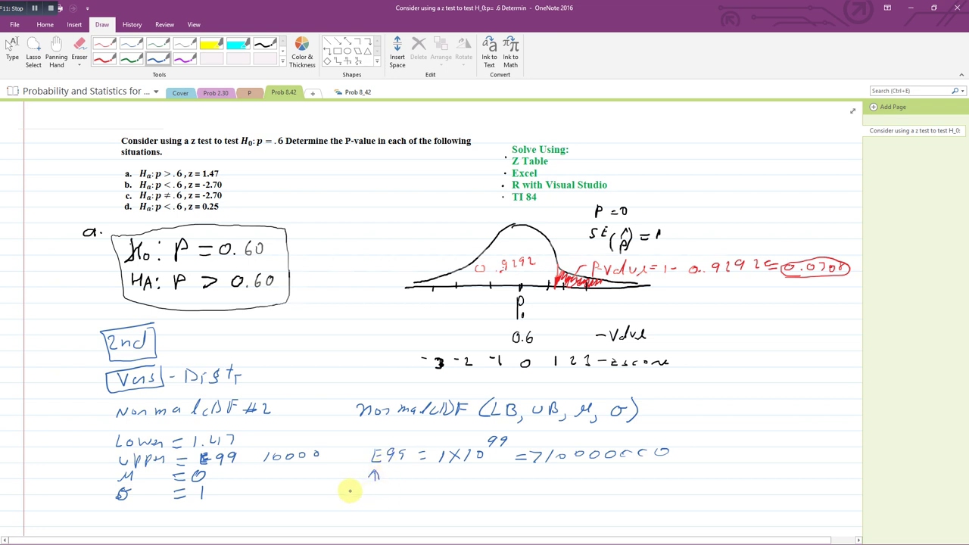
{"action": "mouse_move", "coordinate": [346, 490]}
{"action": "left_mouse_down"}
{"action": "mouse_move", "coordinate": [365, 497]}
{"action": "mouse_move", "coordinate": [376, 481]}
{"action": "mouse_move", "coordinate": [352, 501]}
{"action": "mouse_move", "coordinate": [369, 482]}
{"action": "mouse_move", "coordinate": [428, 500]}
{"action": "mouse_move", "coordinate": [437, 488]}
{"action": "mouse_move", "coordinate": [450, 511]}
{"action": "mouse_move", "coordinate": [429, 510]}
{"action": "left_mouse_up"}
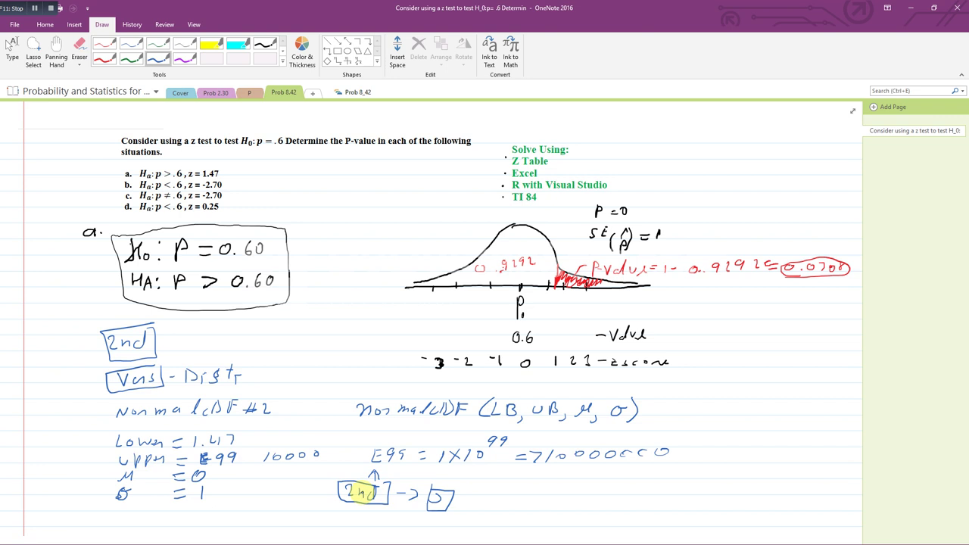
{"action": "key", "text": "Escape"}
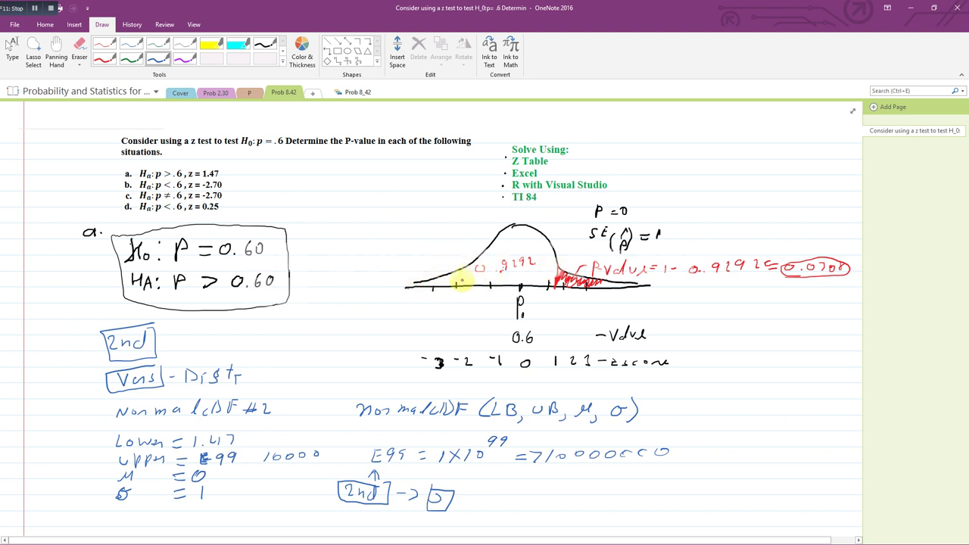
{"action": "key", "text": "Escape"}
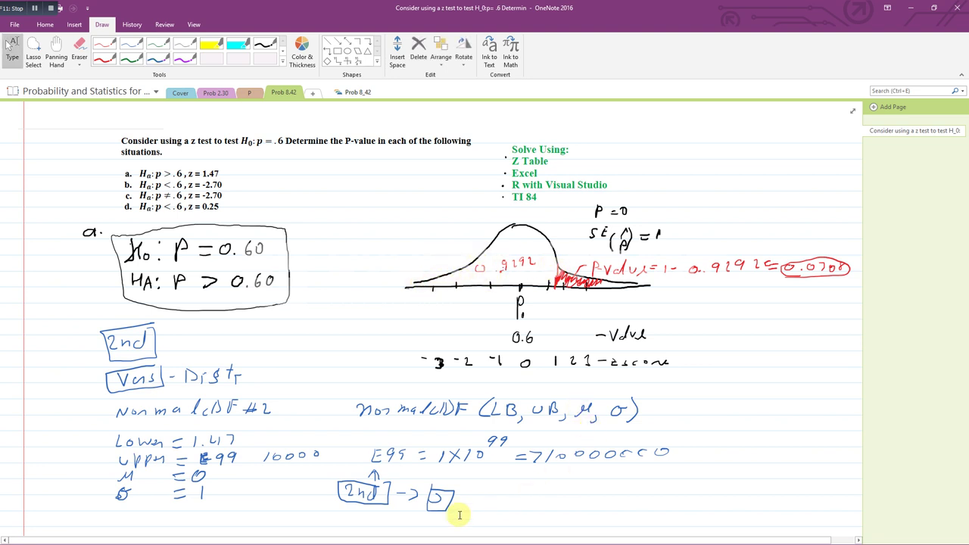
Add blank lines below the TI-84 notes to make room for a sketch.
{"action": "left_click", "coordinate": [427, 521]}
{"action": "key", "text": "Return"}
{"action": "key", "text": "Return"}
{"action": "key", "text": "Return"}
{"action": "key", "text": "Return"}
{"action": "key", "text": "Return"}
{"action": "key", "text": "Return"}
{"action": "key", "text": "Return"}
{"action": "key", "text": "Return"}
{"action": "key", "text": "Return"}
{"action": "key", "text": "Return"}
{"action": "key", "text": "Return"}
{"action": "key", "text": "Return"}
{"action": "key", "text": "Return"}
{"action": "key", "text": "Return"}
{"action": "key", "text": "Return"}
{"action": "key", "text": "Return"}
{"action": "key", "text": "Return"}
{"action": "key", "text": "Return"}
{"action": "key", "text": "Return"}
{"action": "key", "text": "Return"}
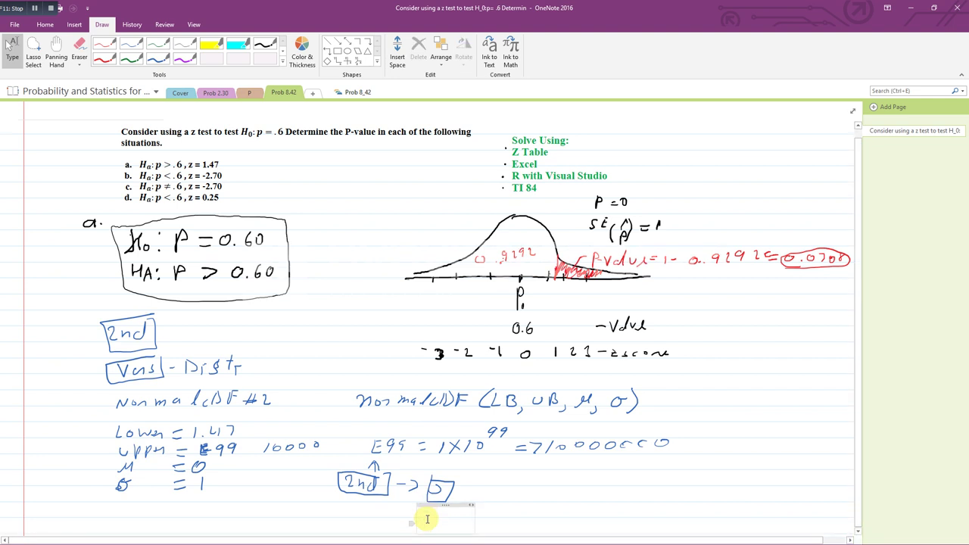
{"action": "key", "text": "Return"}
{"action": "key", "text": "Return"}
{"action": "key", "text": "Return"}
{"action": "key", "text": "Return"}
{"action": "key", "text": "Return"}
{"action": "key", "text": "Return"}
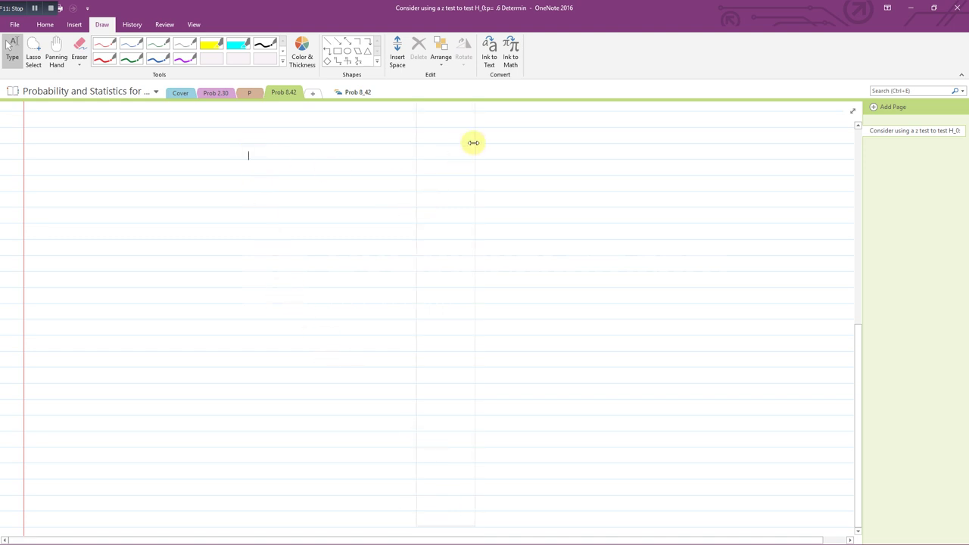
Delete the leftover empty note container.
{"action": "left_click", "coordinate": [415, 128]}
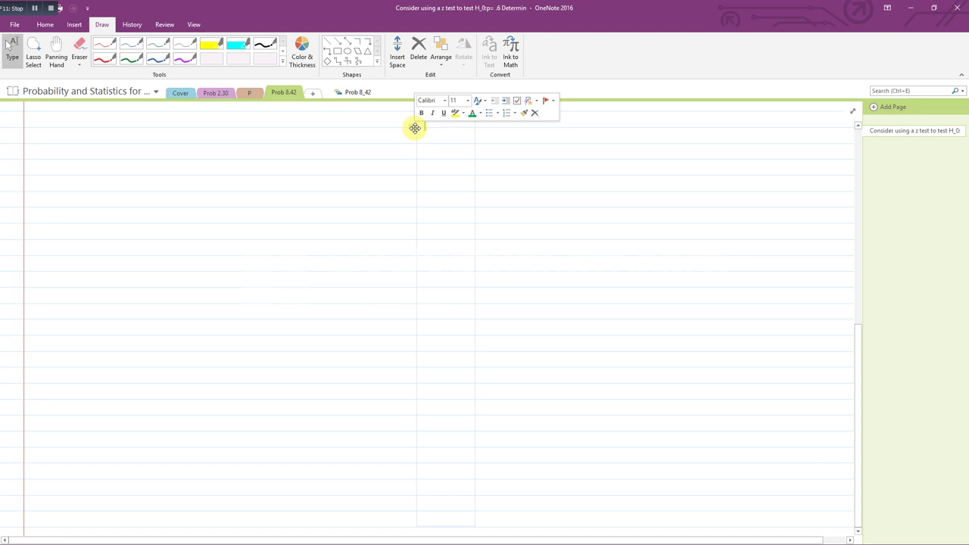
{"action": "left_click", "coordinate": [415, 128]}
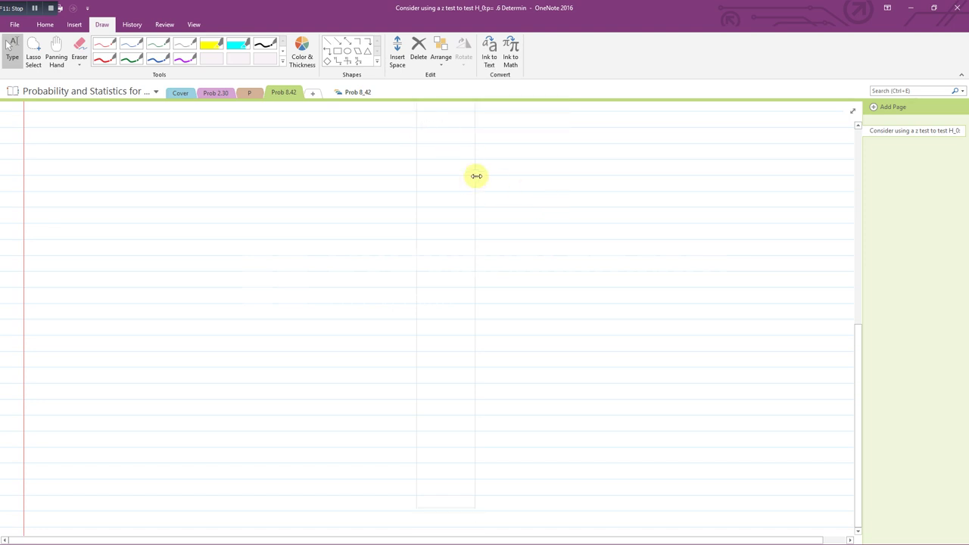
{"action": "left_click", "coordinate": [526, 177]}
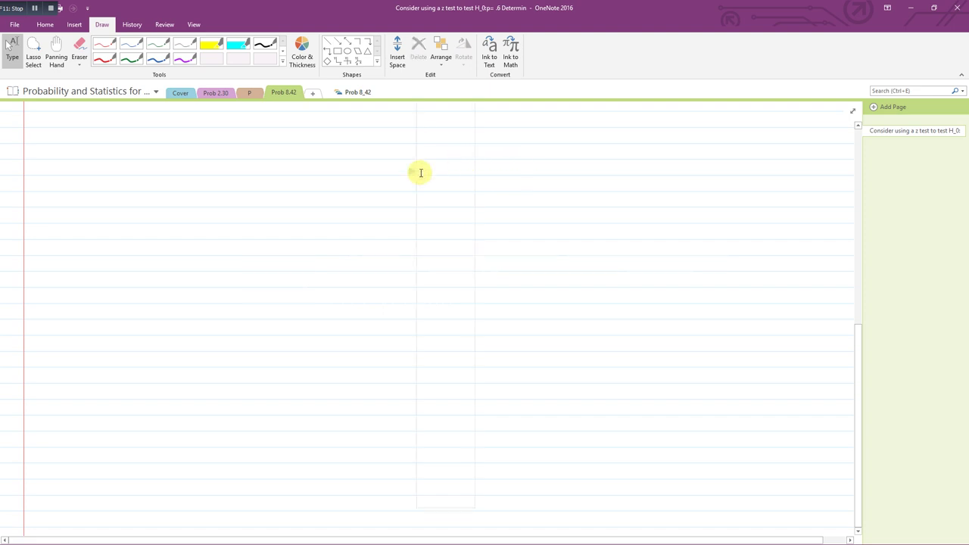
{"action": "scroll", "coordinate": [415, 169], "scroll_direction": "up", "scroll_amount": 1}
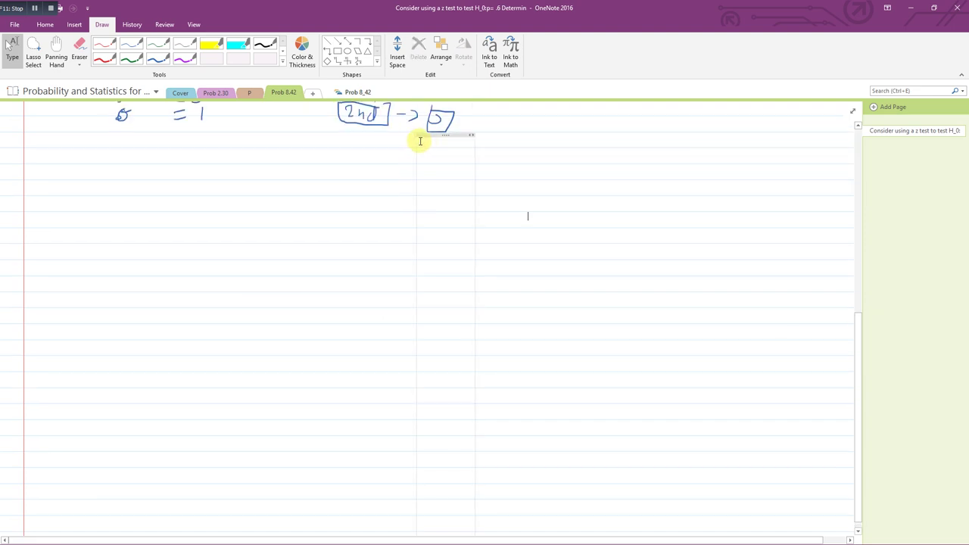
{"action": "left_click", "coordinate": [427, 135]}
{"action": "key", "text": "Delete"}
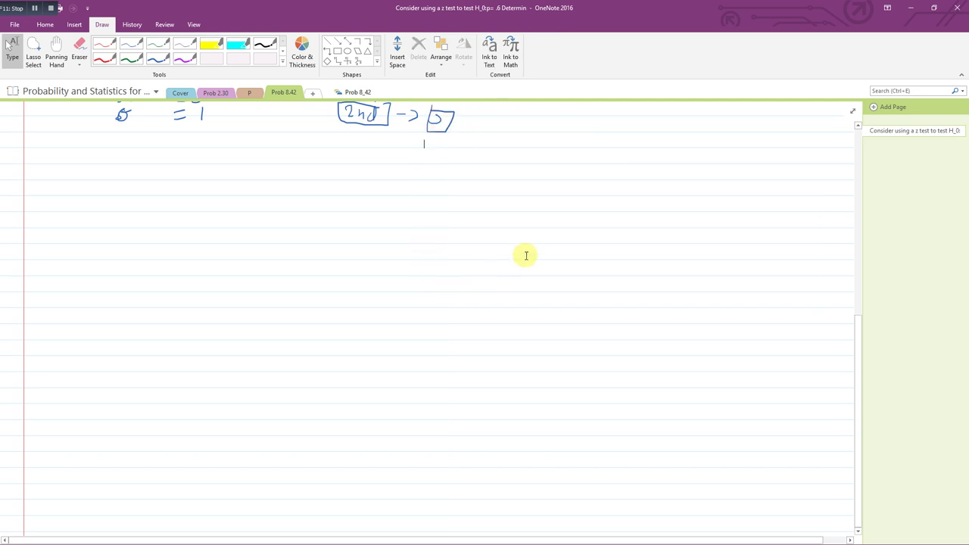
Sketch a second bell curve in black with an axis, centre labelled 0.60 and z = 0.
{"action": "left_click", "coordinate": [264, 46]}
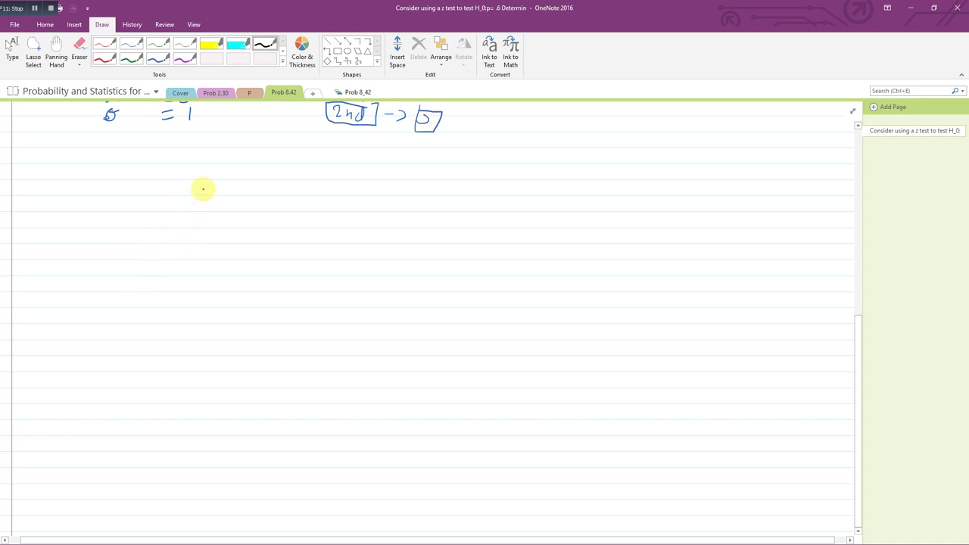
{"action": "mouse_move", "coordinate": [214, 180]}
{"action": "left_mouse_down"}
{"action": "mouse_move", "coordinate": [181, 209]}
{"action": "mouse_move", "coordinate": [137, 222]}
{"action": "left_mouse_up"}
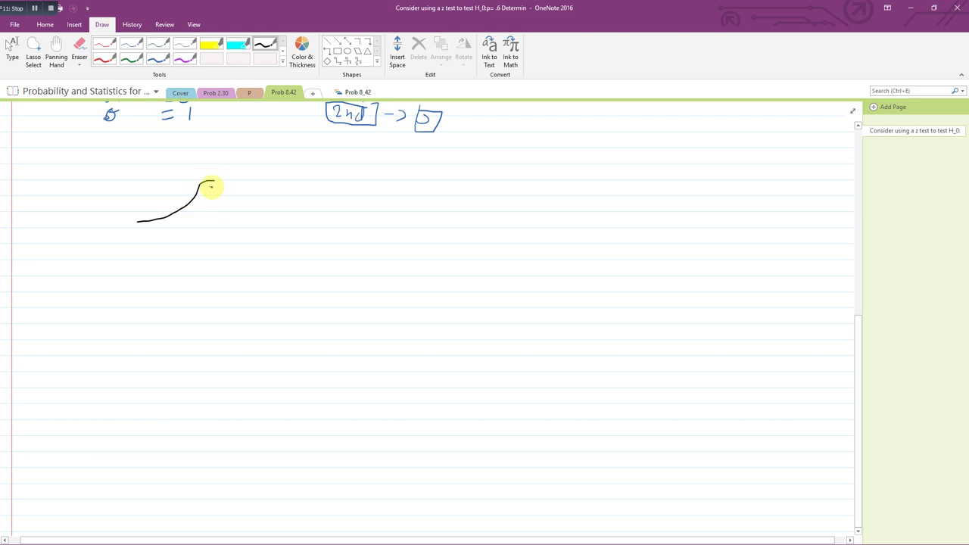
{"action": "left_click_drag", "start_coordinate": [210, 185], "coordinate": [282, 221]}
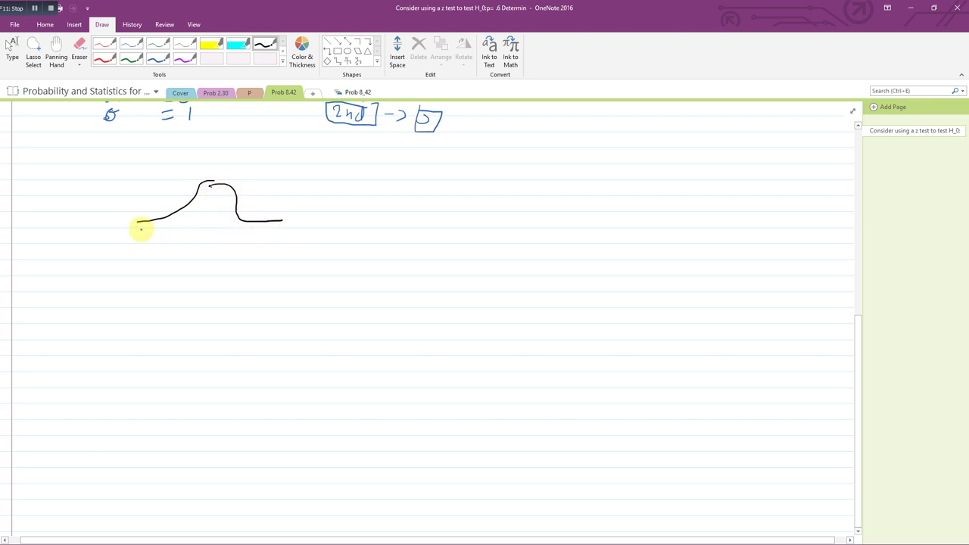
{"action": "left_click_drag", "start_coordinate": [141, 232], "coordinate": [272, 227]}
{"action": "mouse_move", "coordinate": [203, 232]}
{"action": "left_mouse_down"}
{"action": "mouse_move", "coordinate": [199, 259]}
{"action": "mouse_move", "coordinate": [232, 262]}
{"action": "left_mouse_up"}
{"action": "left_click", "coordinate": [207, 265]}
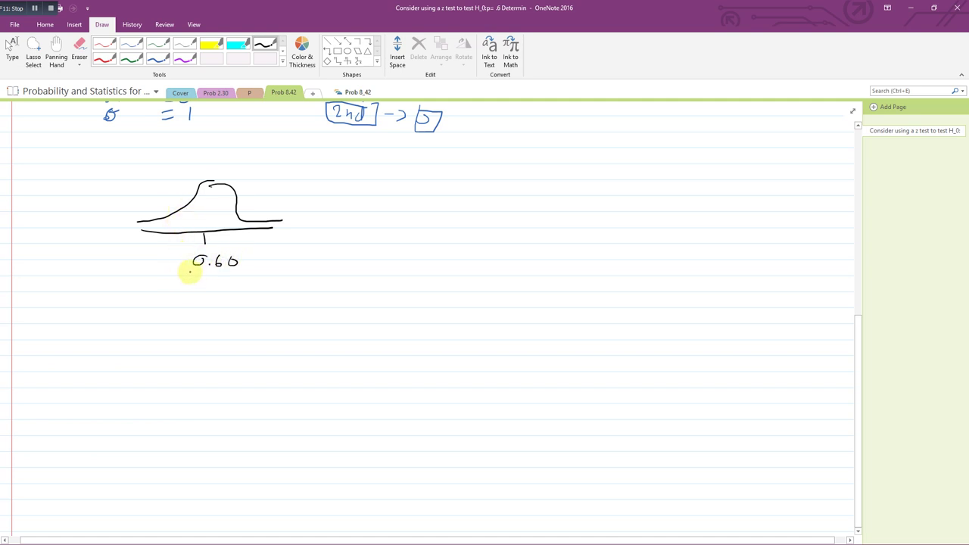
{"action": "left_click_drag", "start_coordinate": [209, 276], "coordinate": [209, 296]}
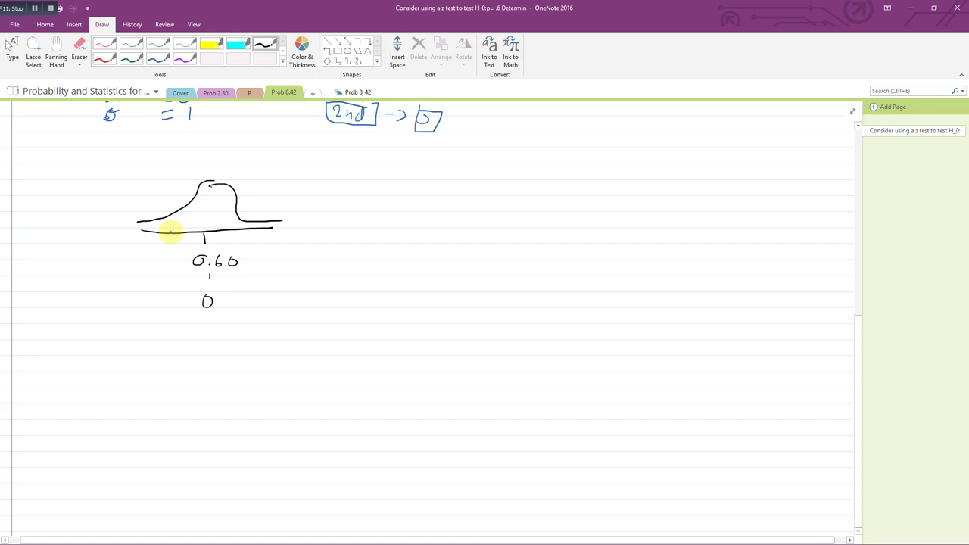
Shade the curve's left tail in red and label its cutoff -2.70.
{"action": "right_click", "coordinate": [170, 233]}
{"action": "left_click", "coordinate": [104, 58]}
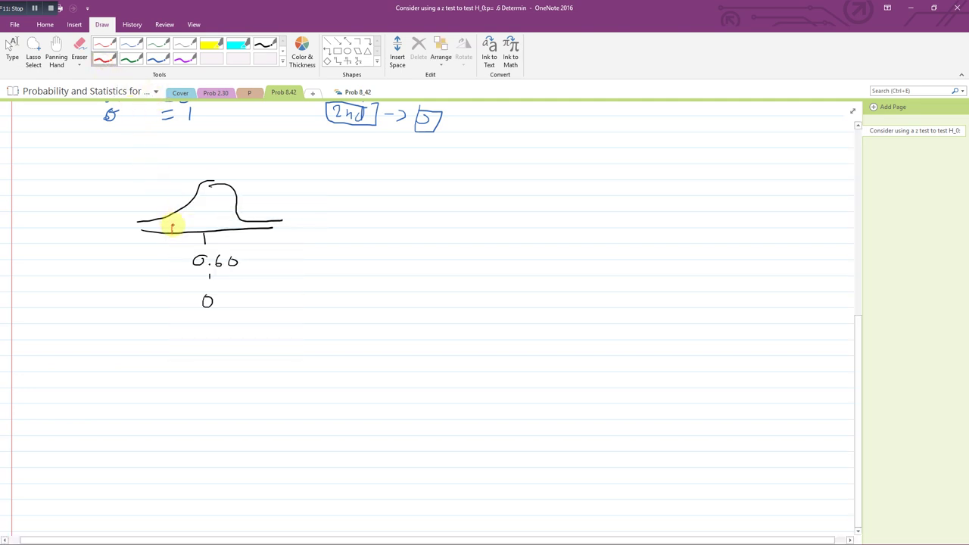
{"action": "mouse_move", "coordinate": [174, 225]}
{"action": "left_mouse_down"}
{"action": "mouse_move", "coordinate": [151, 224]}
{"action": "mouse_move", "coordinate": [174, 226]}
{"action": "left_mouse_up"}
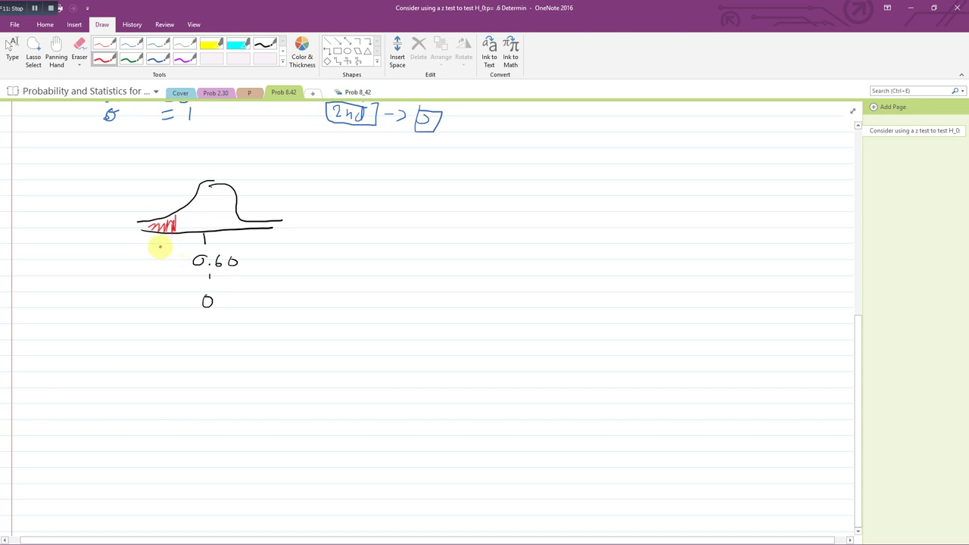
{"action": "mouse_move", "coordinate": [151, 247]}
{"action": "left_mouse_down"}
{"action": "mouse_move", "coordinate": [189, 244]}
{"action": "mouse_move", "coordinate": [171, 209]}
{"action": "left_mouse_up"}
{"action": "left_click", "coordinate": [179, 250]}
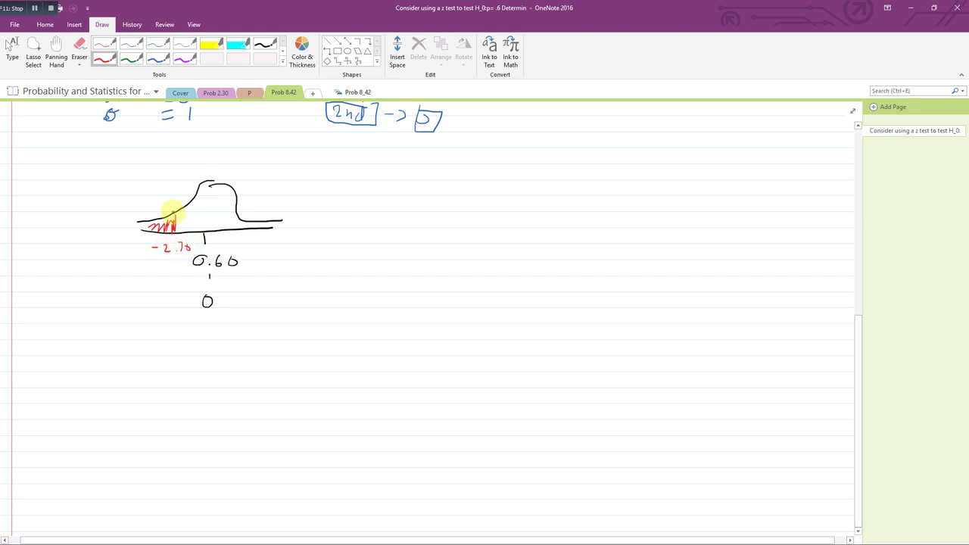
Return to typing mode and mark the shaded left tail of the part b curve.
{"action": "scroll", "coordinate": [171, 209], "scroll_direction": "up", "scroll_amount": 10}
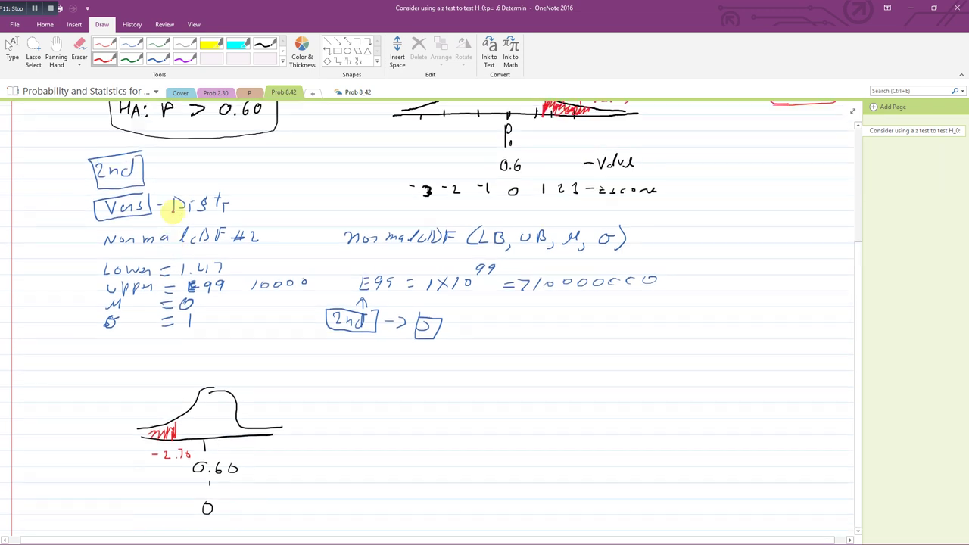
{"action": "key", "text": "Escape"}
{"action": "scroll", "coordinate": [193, 181], "scroll_direction": "down", "scroll_amount": 2}
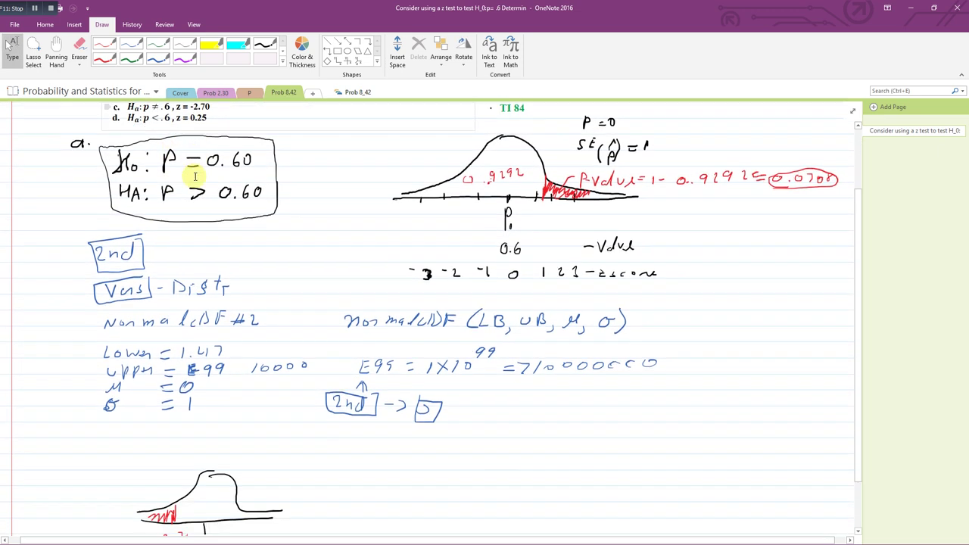
{"action": "scroll", "coordinate": [178, 333], "scroll_direction": "up", "scroll_amount": 1}
{"action": "scroll", "coordinate": [179, 499], "scroll_direction": "down", "scroll_amount": 1}
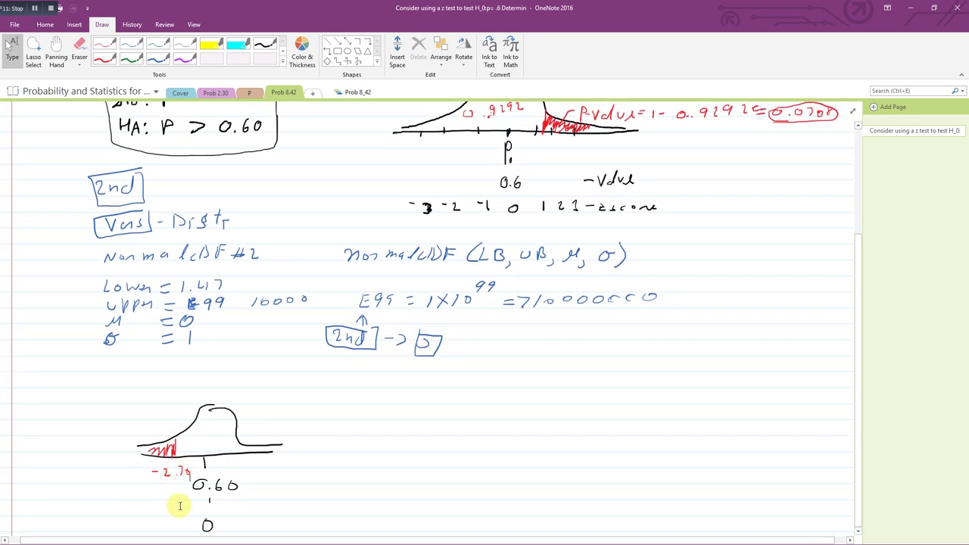
{"action": "left_click", "coordinate": [144, 449]}
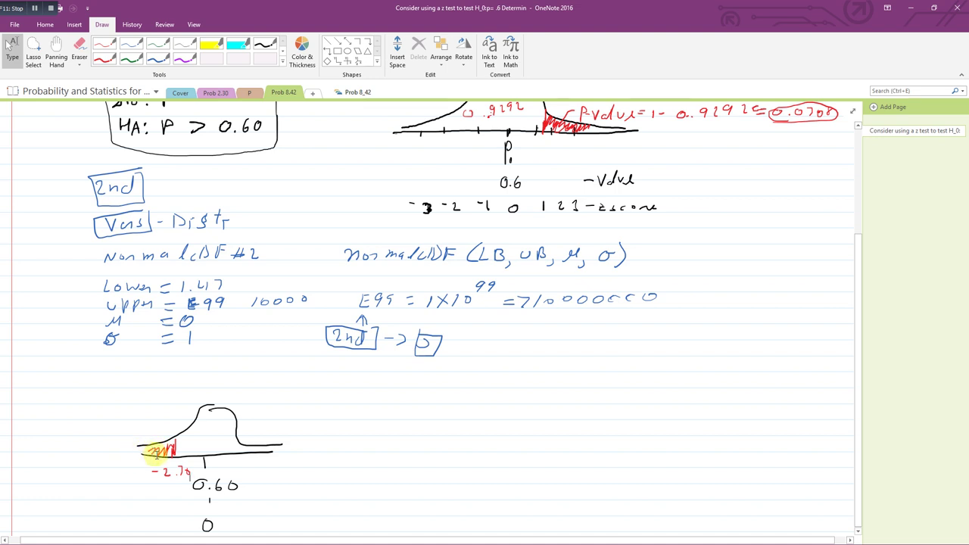
Look up z = -2.70 in the Cover section's normal table (.0035), then return to Prob 8.42.
{"action": "left_click", "coordinate": [215, 93]}
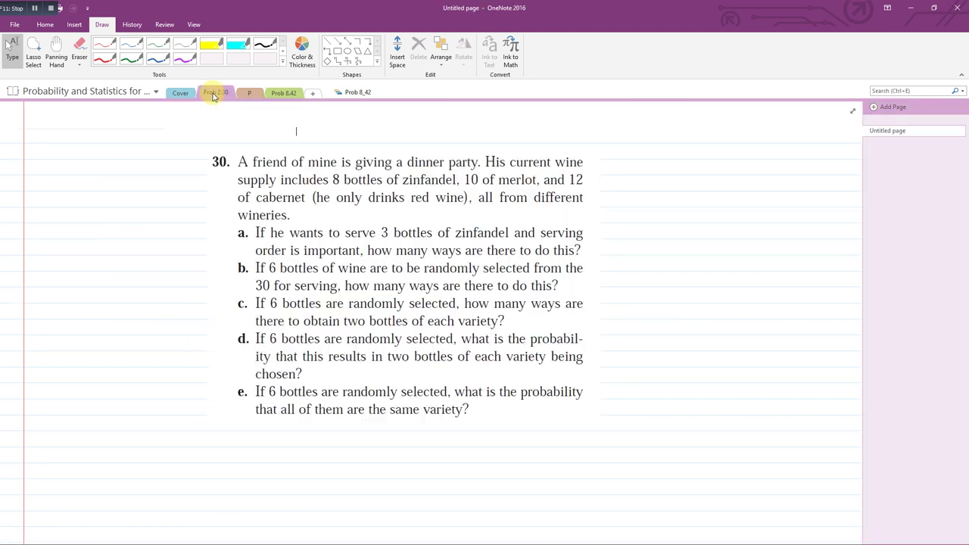
{"action": "left_click", "coordinate": [185, 96]}
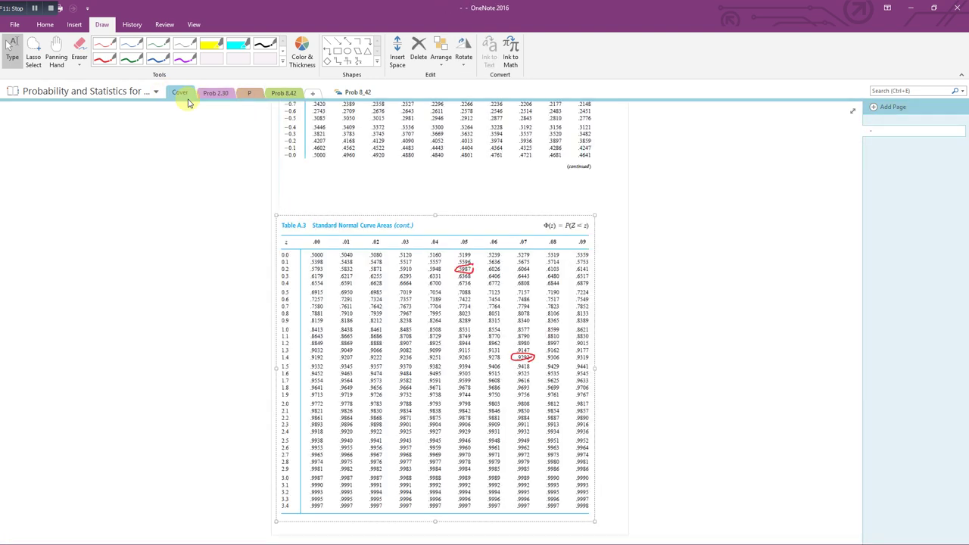
{"action": "scroll", "coordinate": [322, 256], "scroll_direction": "up", "scroll_amount": 8}
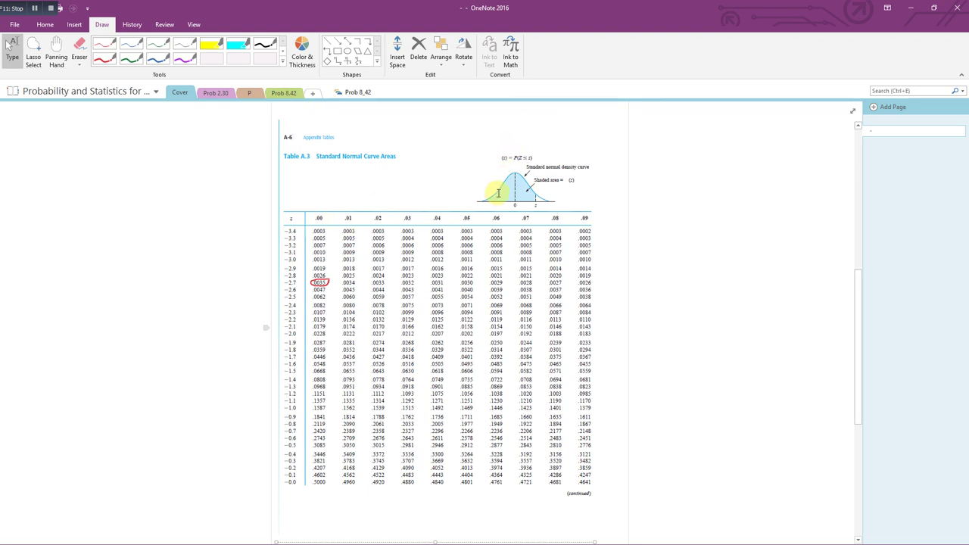
{"action": "left_click", "coordinate": [279, 93]}
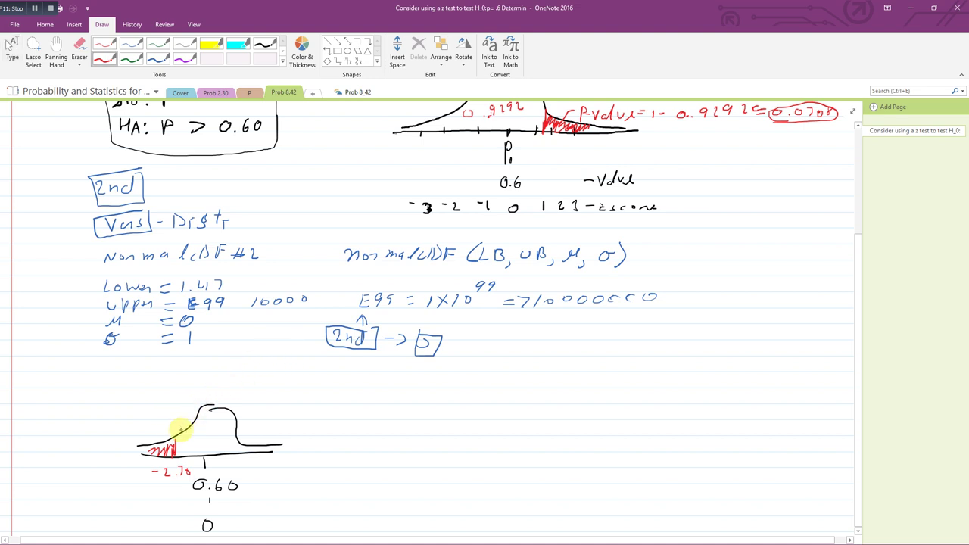
Write 'P-value = 0.0035' in red above part b's shaded left tail, then leave inking mode.
{"action": "mouse_move", "coordinate": [158, 453]}
{"action": "left_mouse_down"}
{"action": "mouse_move", "coordinate": [158, 426]}
{"action": "mouse_move", "coordinate": [206, 391]}
{"action": "mouse_move", "coordinate": [276, 380]}
{"action": "mouse_move", "coordinate": [310, 385]}
{"action": "mouse_move", "coordinate": [303, 397]}
{"action": "left_mouse_up"}
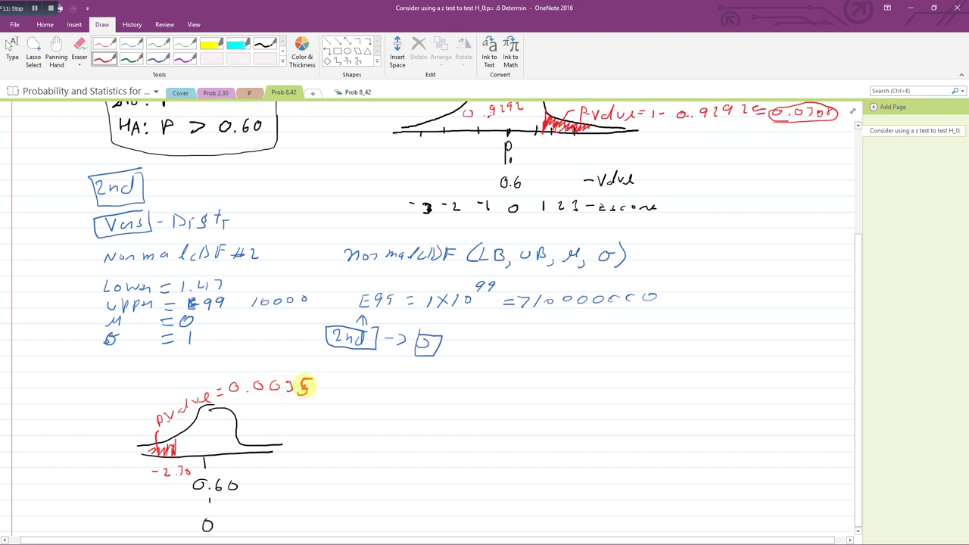
{"action": "key", "text": "Escape"}
{"action": "scroll", "coordinate": [292, 409], "scroll_direction": "up", "scroll_amount": 3}
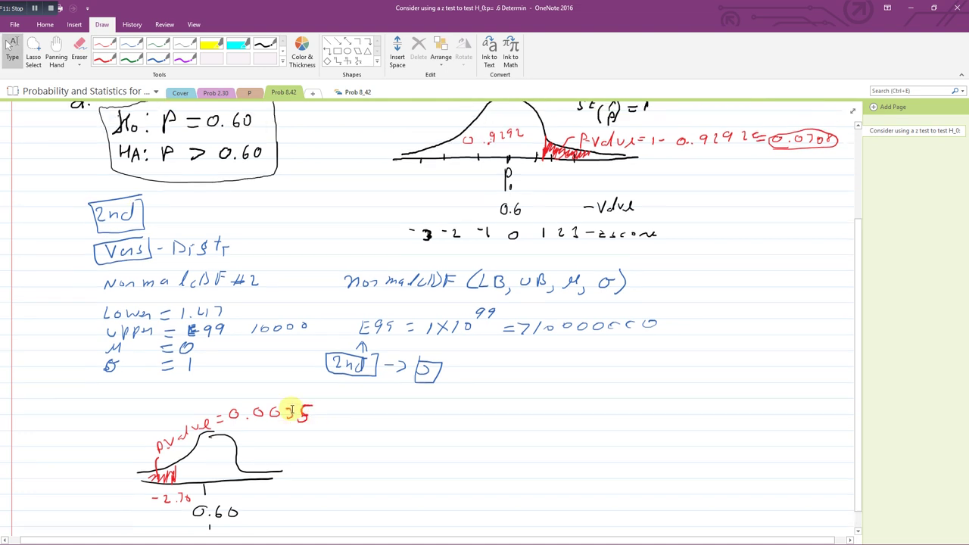
{"action": "scroll", "coordinate": [292, 409], "scroll_direction": "down", "scroll_amount": 2}
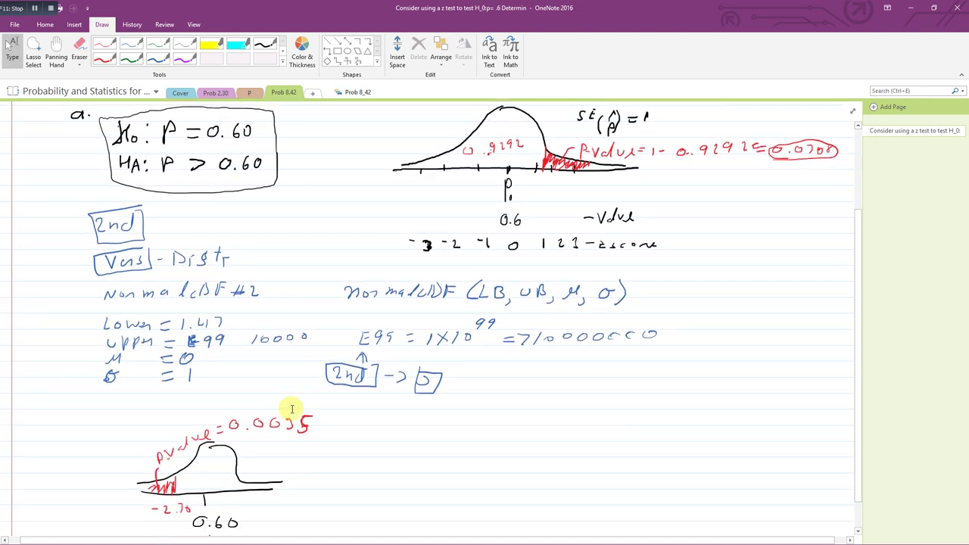
Minimize OneNote and bring the Excel workbook forward.
{"action": "double_click", "coordinate": [812, 5]}
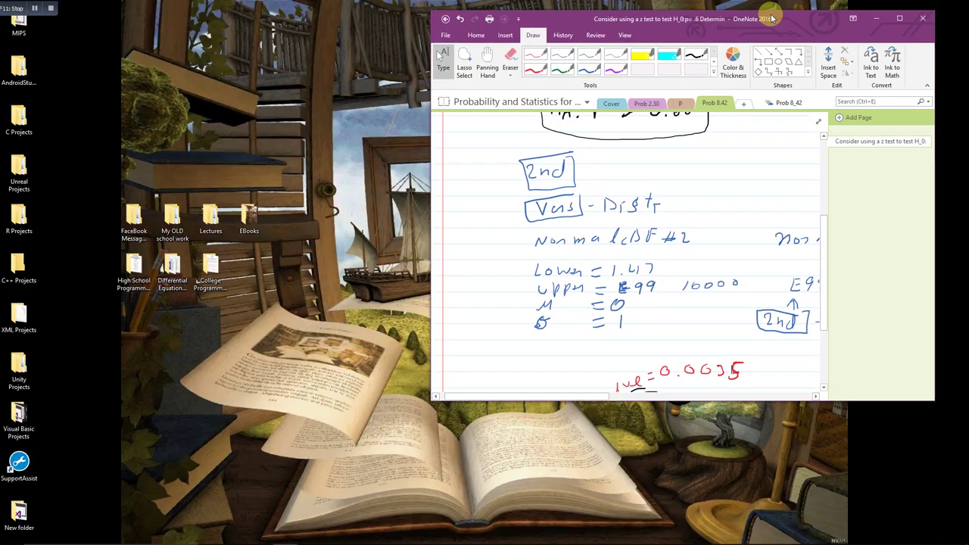
{"action": "left_click", "coordinate": [868, 19]}
{"action": "mouse_move", "coordinate": [338, 539]}
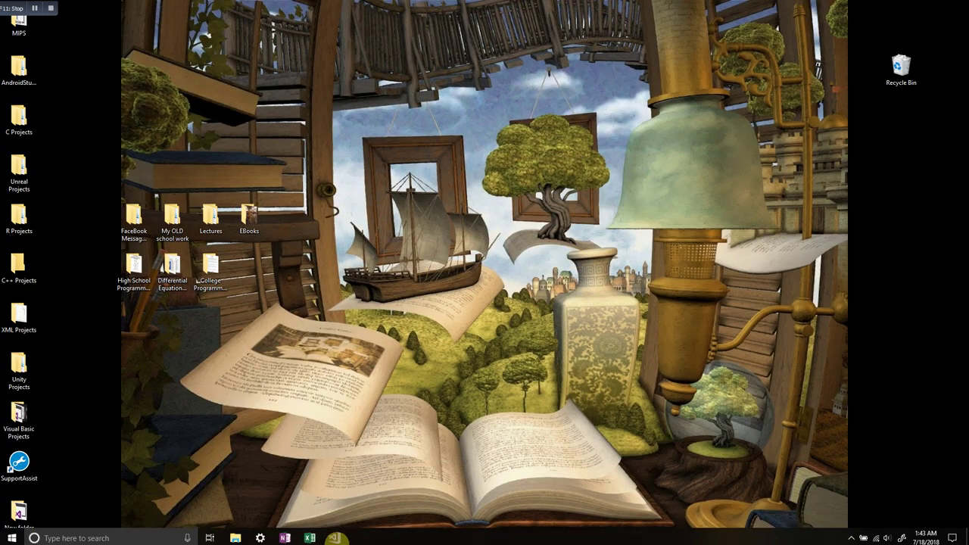
{"action": "left_click", "coordinate": [303, 536]}
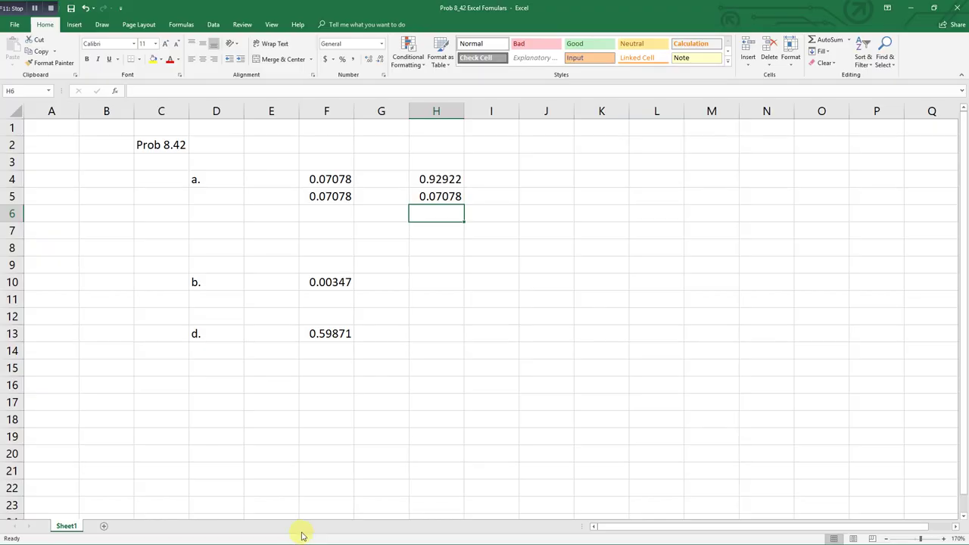
Enter =NORMDIST(-2.70,0,1,TRUE) in cell H10, which returns 0.00347.
{"action": "left_click", "coordinate": [417, 282]}
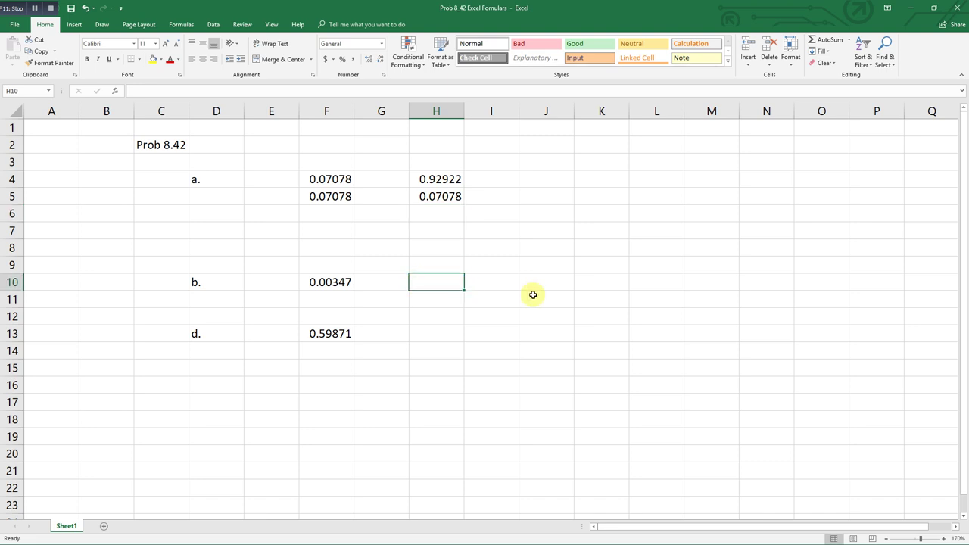
{"action": "type", "text": "="}
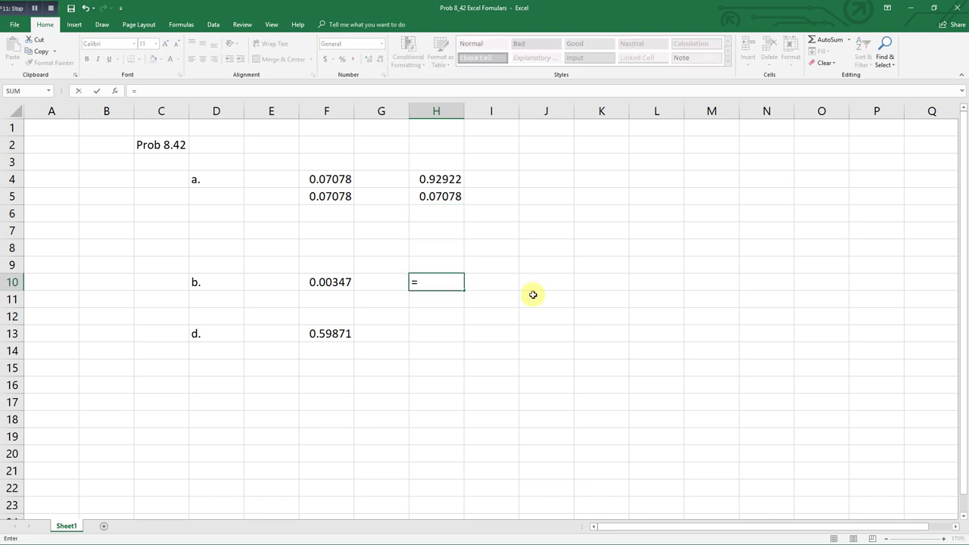
{"action": "type", "text": "nor"}
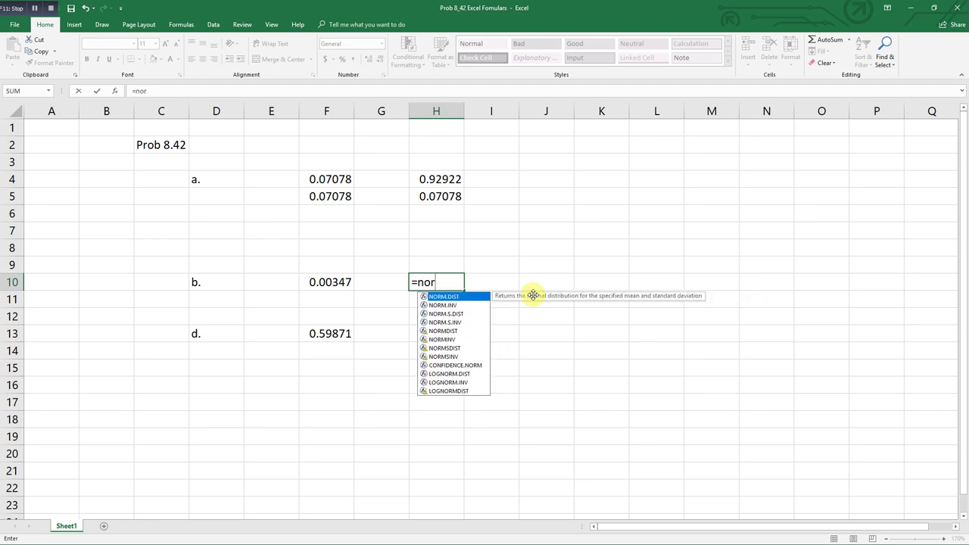
{"action": "double_click", "coordinate": [450, 332]}
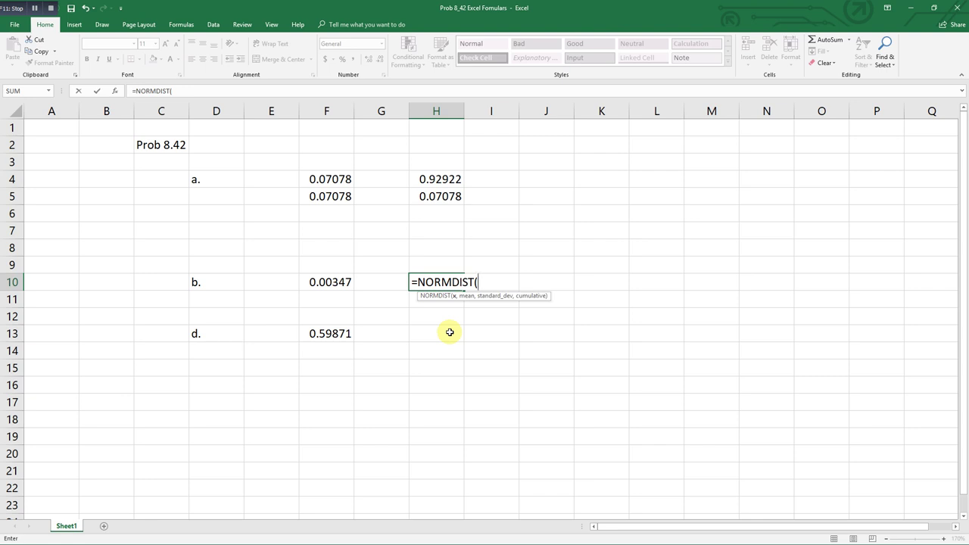
{"action": "type", "text": "-2.70,0,"}
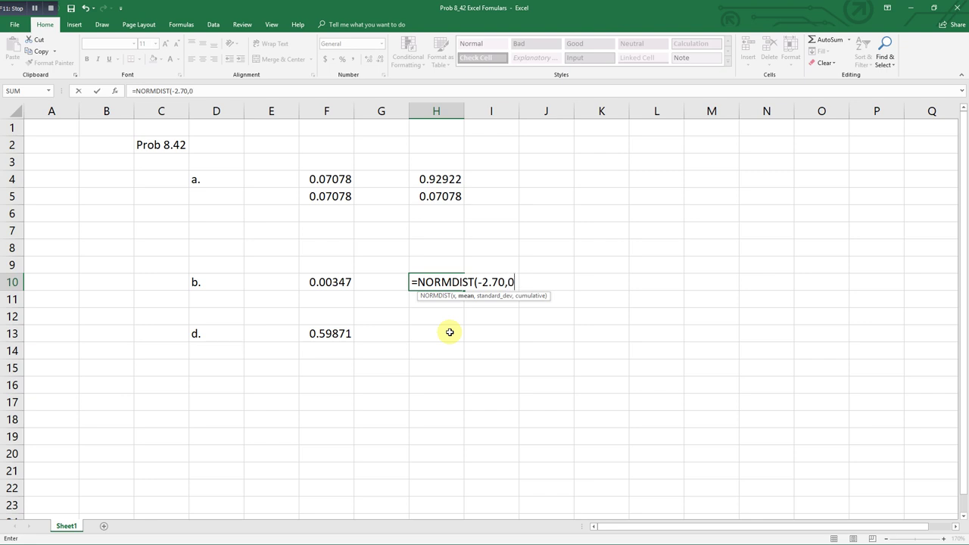
{"action": "type", "text": "1,"}
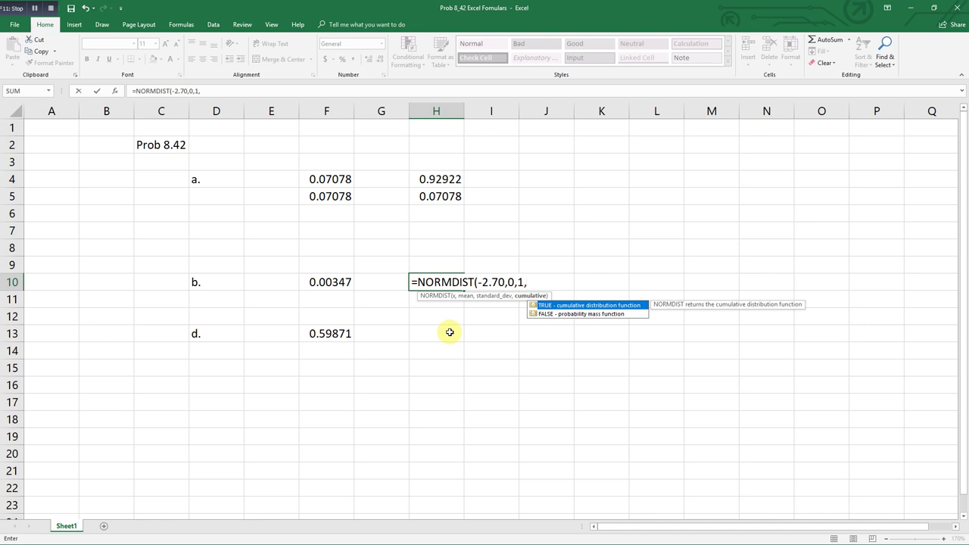
{"action": "type", "text": "tru"}
{"action": "double_click", "coordinate": [588, 306]}
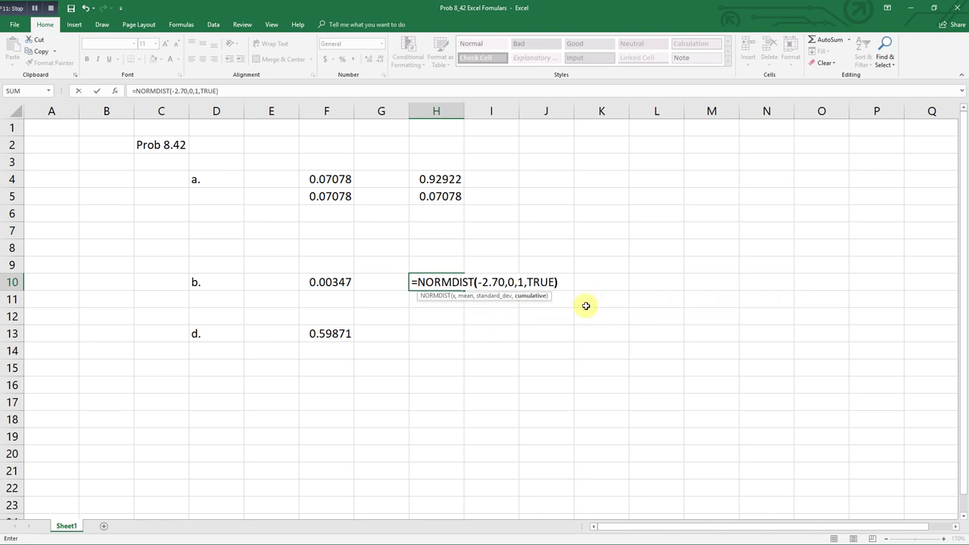
{"action": "key", "text": "Return"}
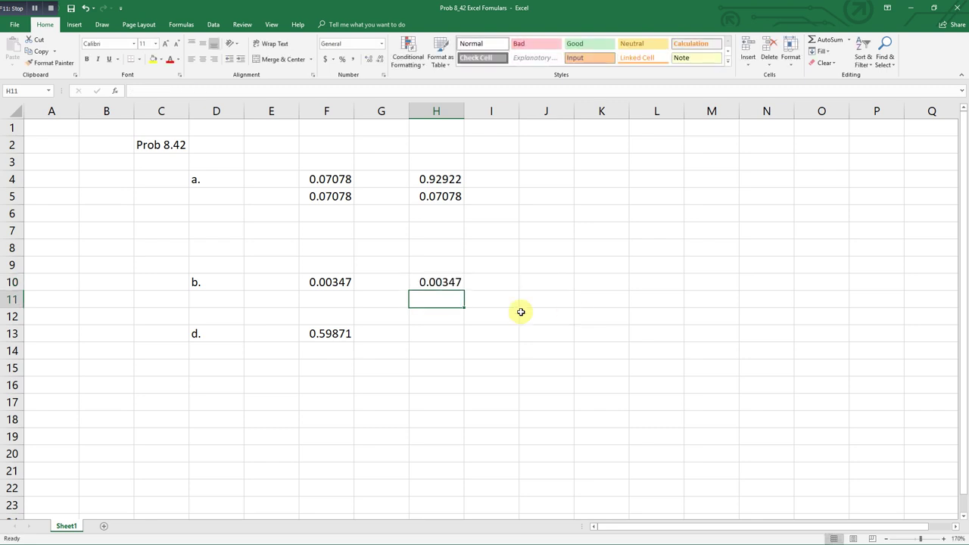
{"action": "left_click", "coordinate": [446, 284]}
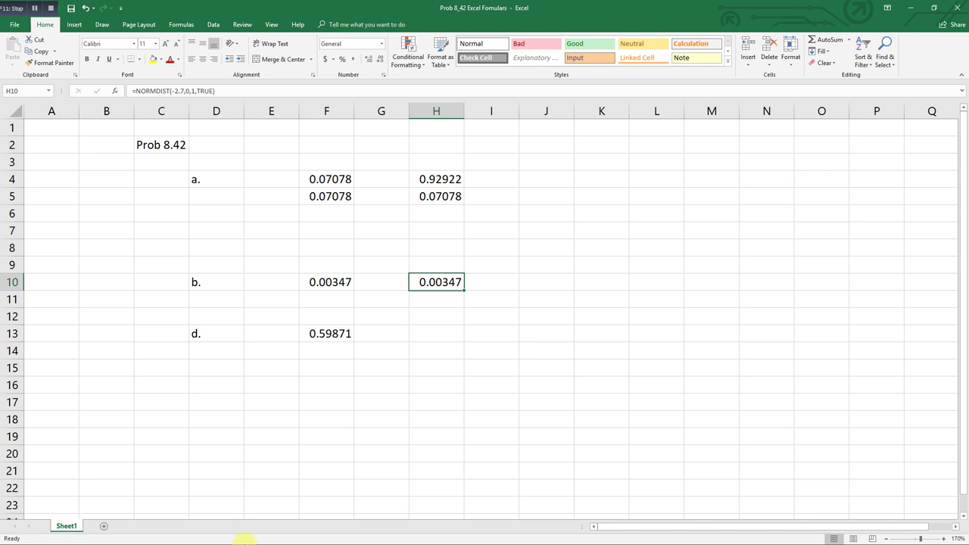
Minimize Excel and bring the Visual Studio R Interactive console forward.
{"action": "left_click", "coordinate": [916, 9]}
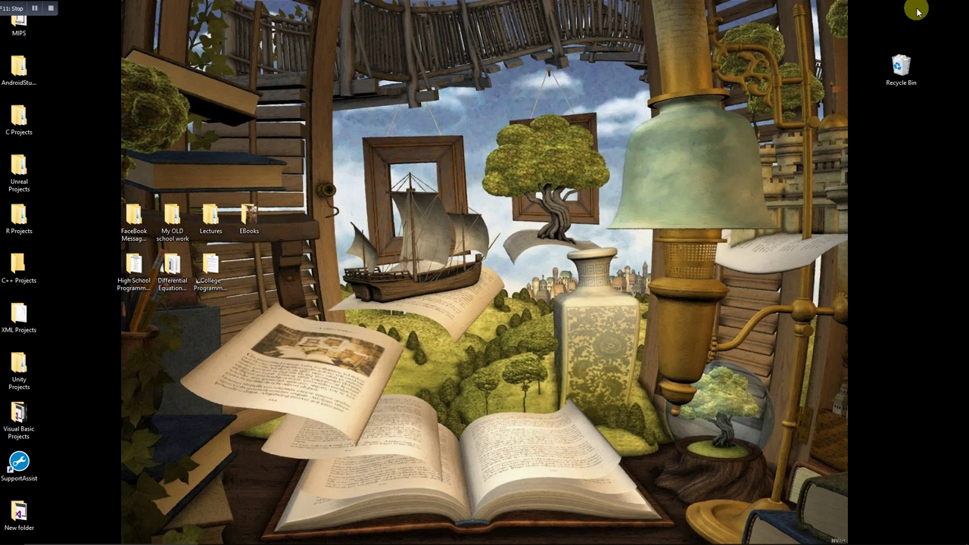
{"action": "mouse_move", "coordinate": [303, 541]}
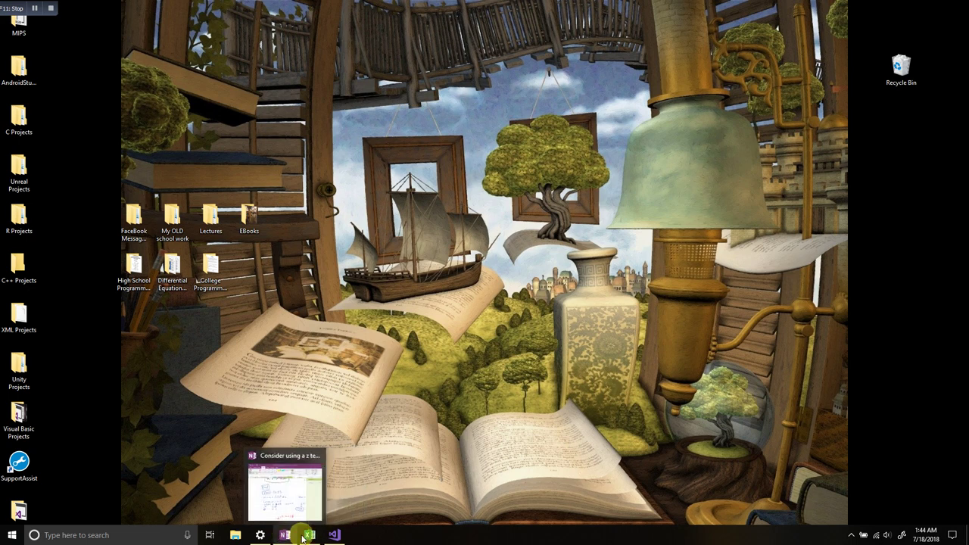
{"action": "left_click", "coordinate": [334, 536]}
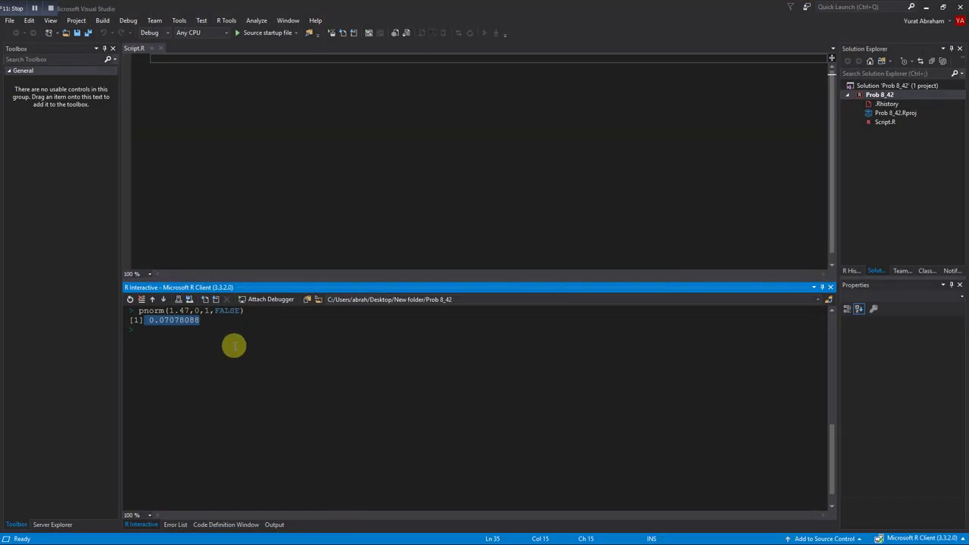
{"action": "left_click", "coordinate": [232, 333]}
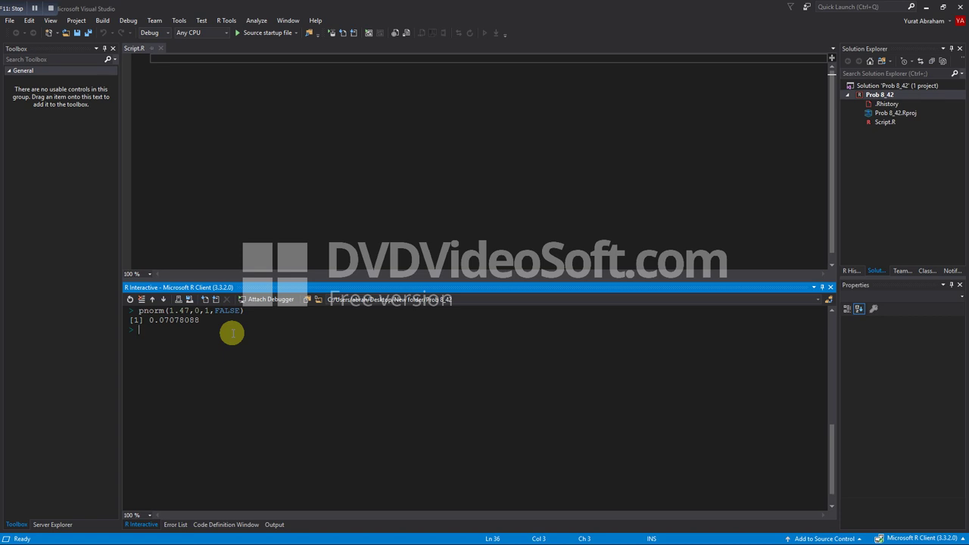
Run pnorm(-2.70,0,1,TRUE) in R, select the 0.003466974 result, then minimize Visual Studio.
{"action": "type", "text": "pn"}
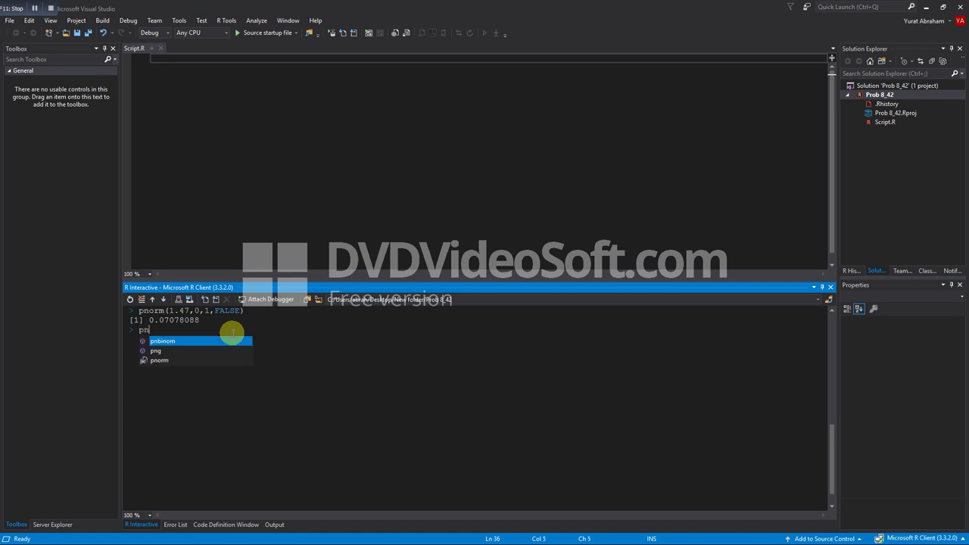
{"action": "double_click", "coordinate": [186, 360]}
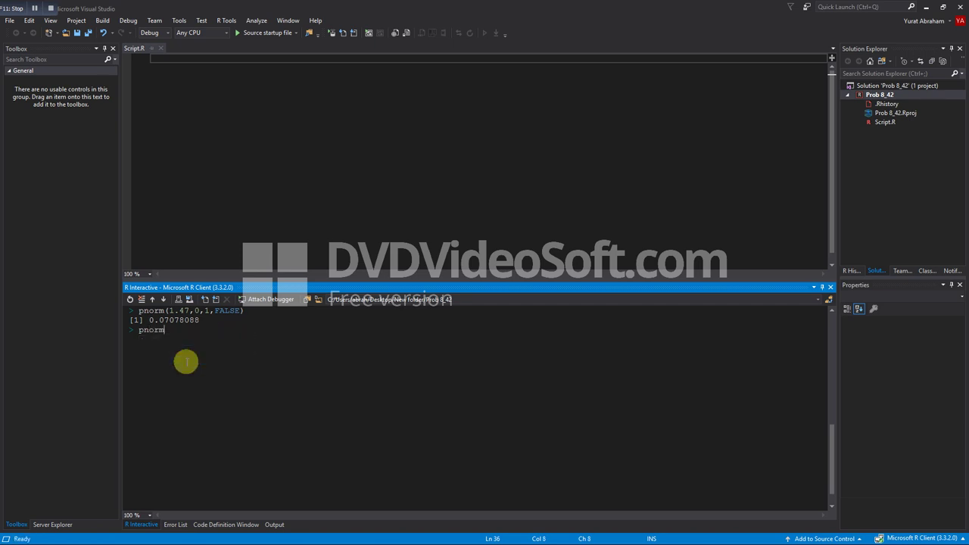
{"action": "type", "text": "("}
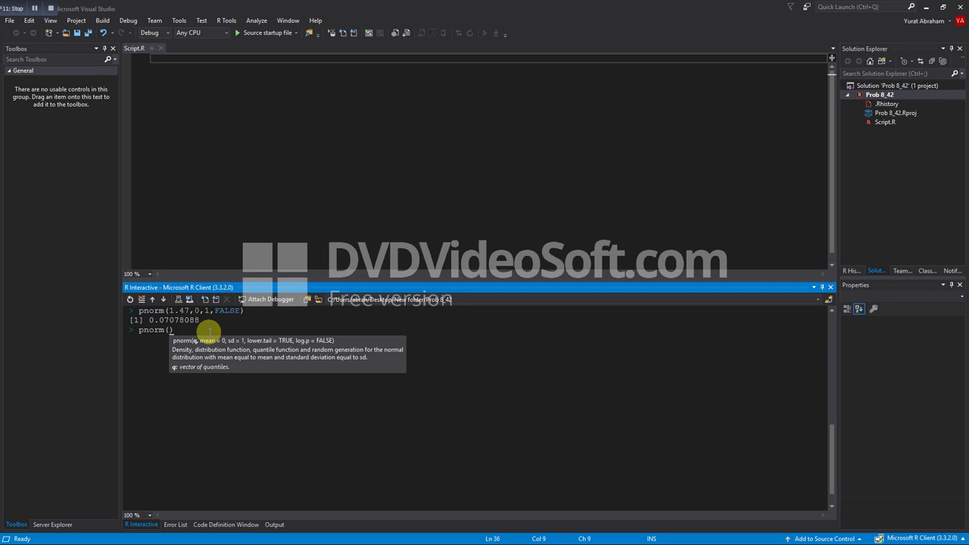
{"action": "type", "text": "-2.70,"}
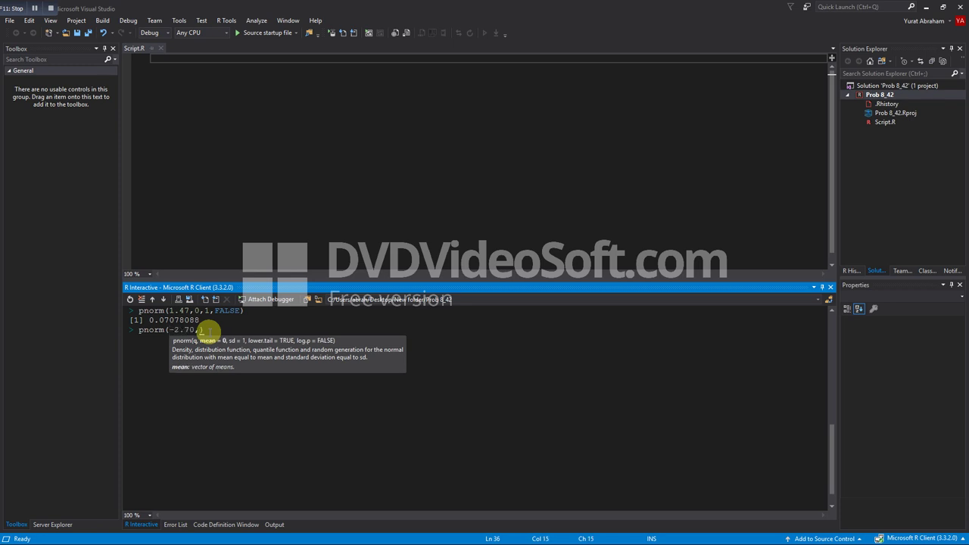
{"action": "type", "text": "0,1,"}
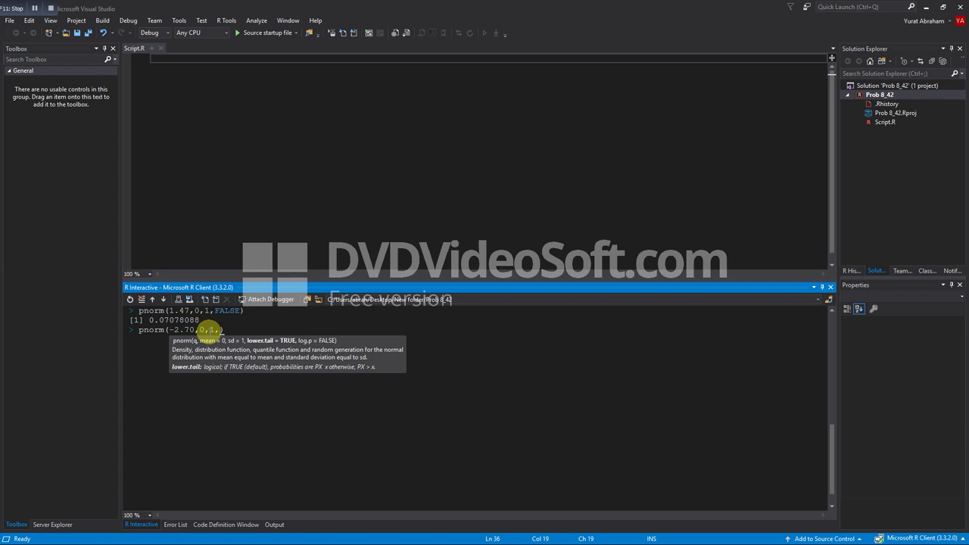
{"action": "type", "text": "tru"}
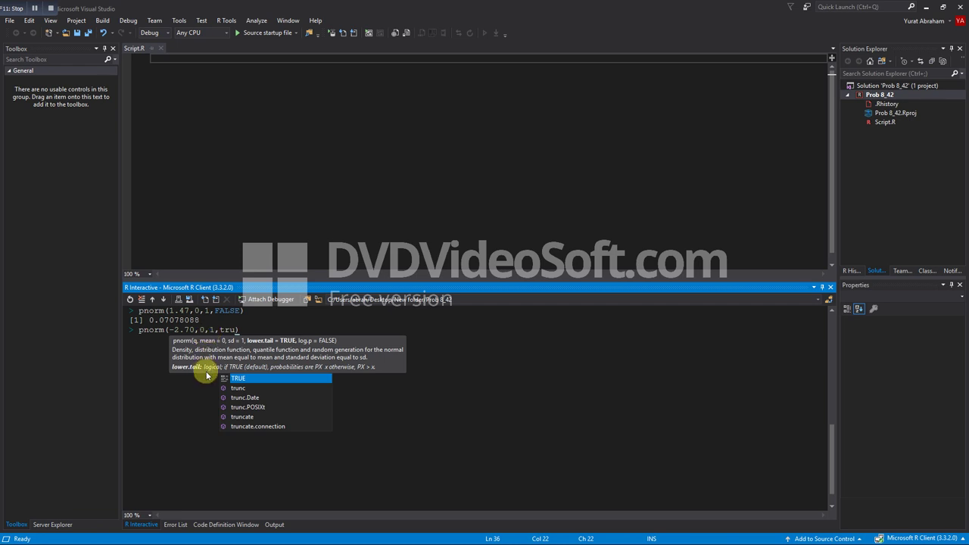
{"action": "double_click", "coordinate": [233, 379]}
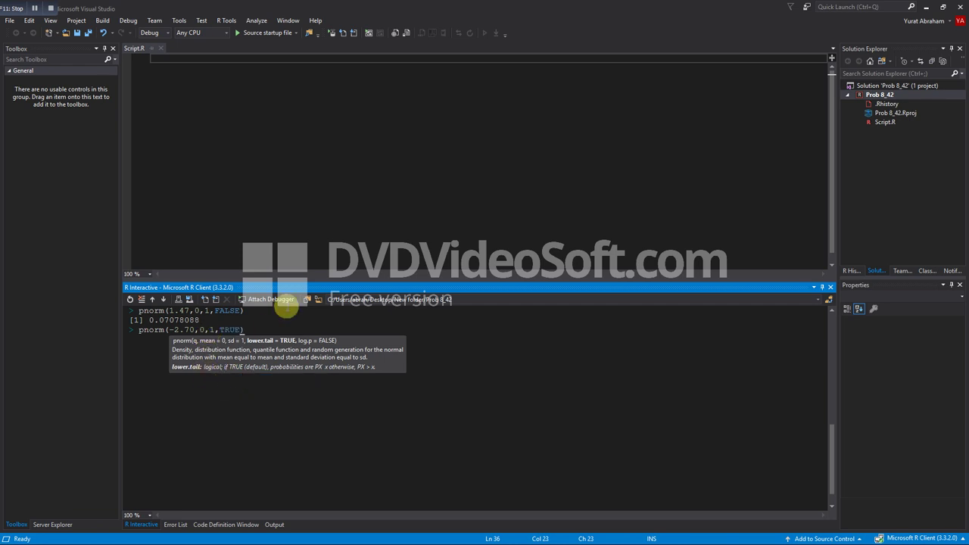
{"action": "key", "text": "Return"}
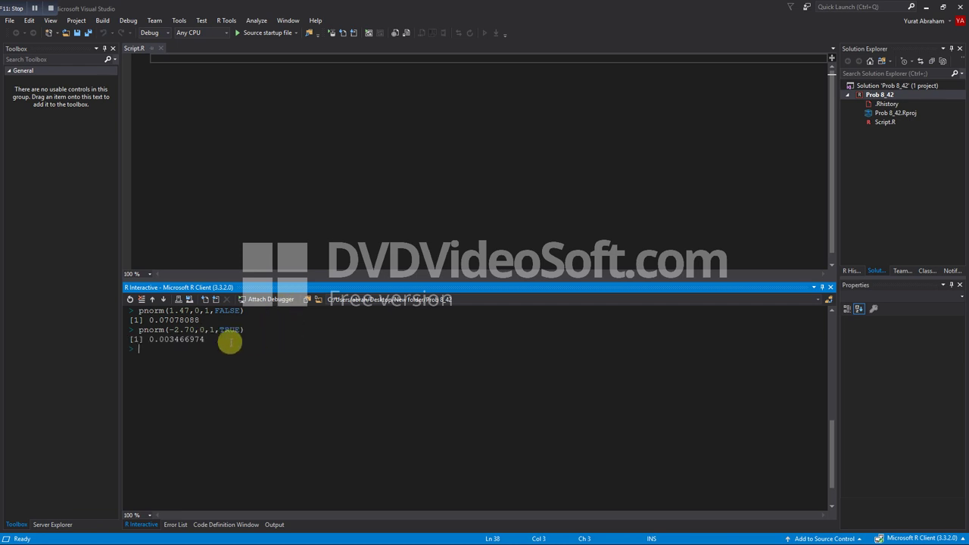
{"action": "left_click_drag", "start_coordinate": [204, 340], "coordinate": [149, 339]}
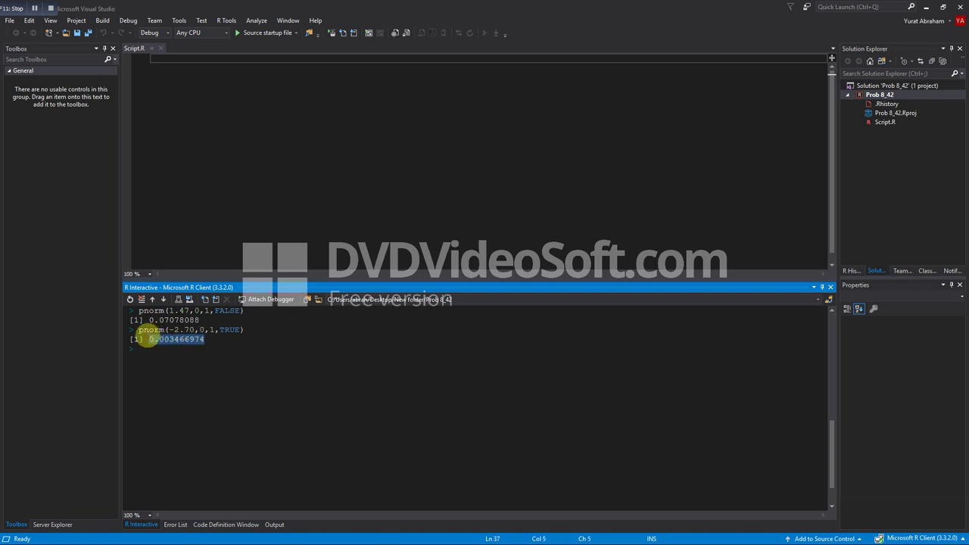
{"action": "left_click", "coordinate": [246, 345]}
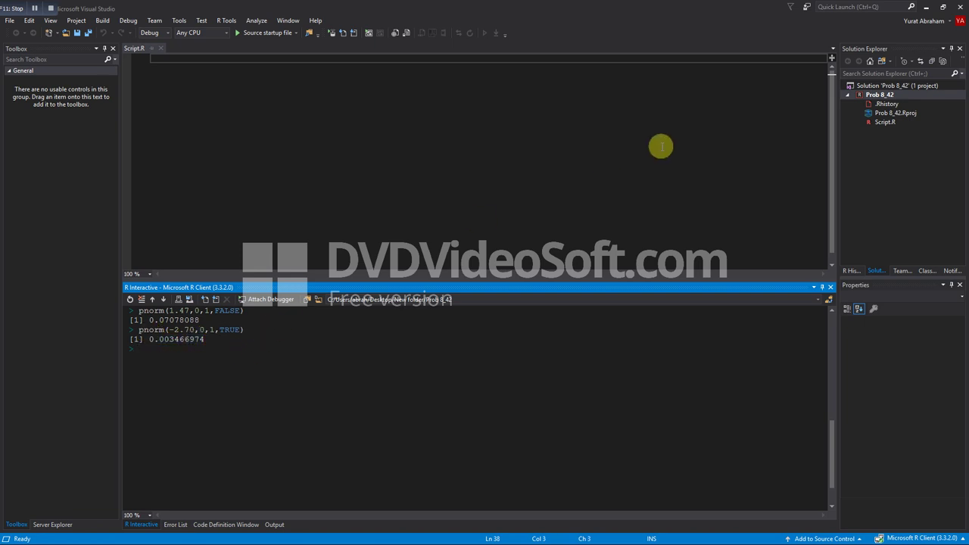
{"action": "left_click", "coordinate": [925, 9]}
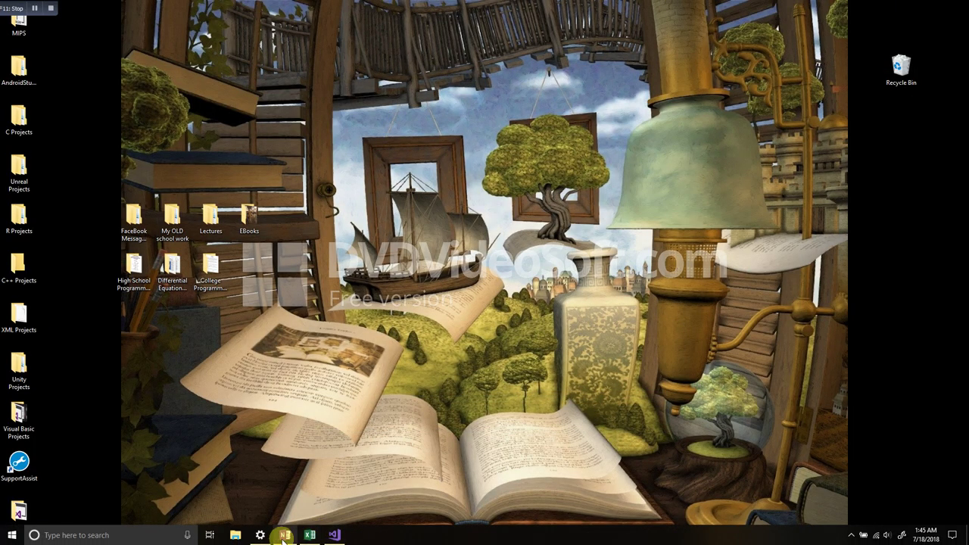
Bring OneNote back maximized and scroll to part b's sketch showing P-value = 0.0035.
{"action": "mouse_move", "coordinate": [281, 536]}
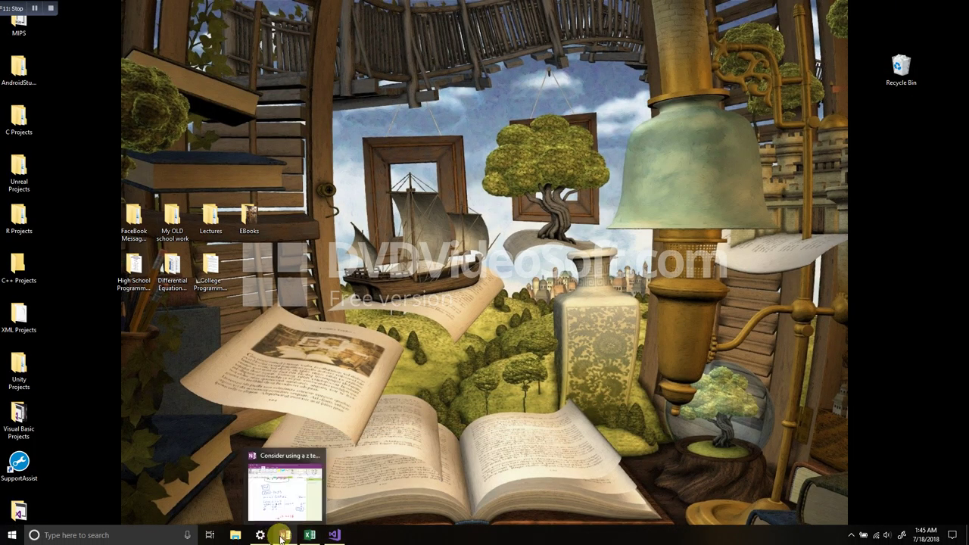
{"action": "left_click", "coordinate": [283, 536]}
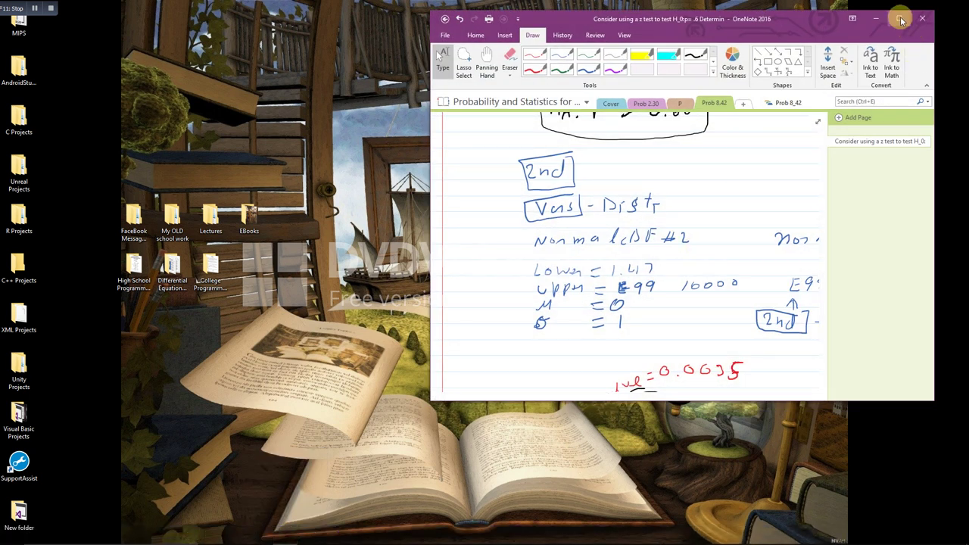
{"action": "left_click", "coordinate": [901, 20]}
{"action": "scroll", "coordinate": [575, 288], "scroll_direction": "up", "scroll_amount": 2}
{"action": "scroll", "coordinate": [564, 309], "scroll_direction": "up", "scroll_amount": 2}
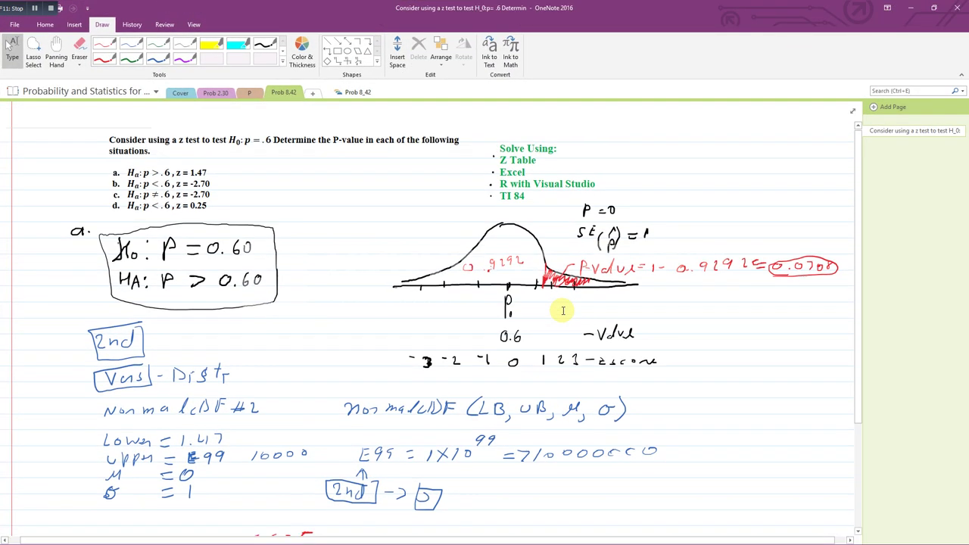
{"action": "scroll", "coordinate": [509, 203], "scroll_direction": "down", "scroll_amount": 2}
{"action": "scroll", "coordinate": [509, 203], "scroll_direction": "down", "scroll_amount": 2}
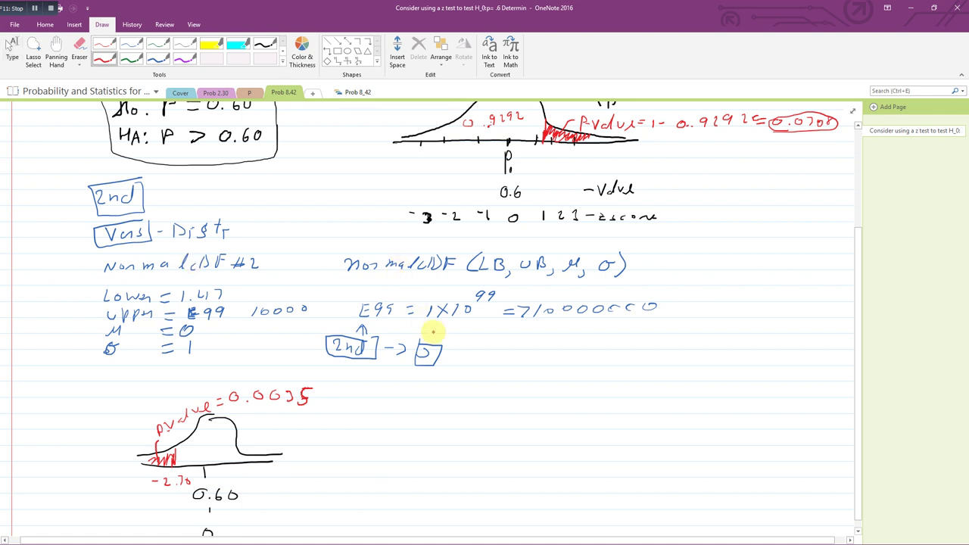
{"action": "scroll", "coordinate": [509, 361], "scroll_direction": "down", "scroll_amount": 1}
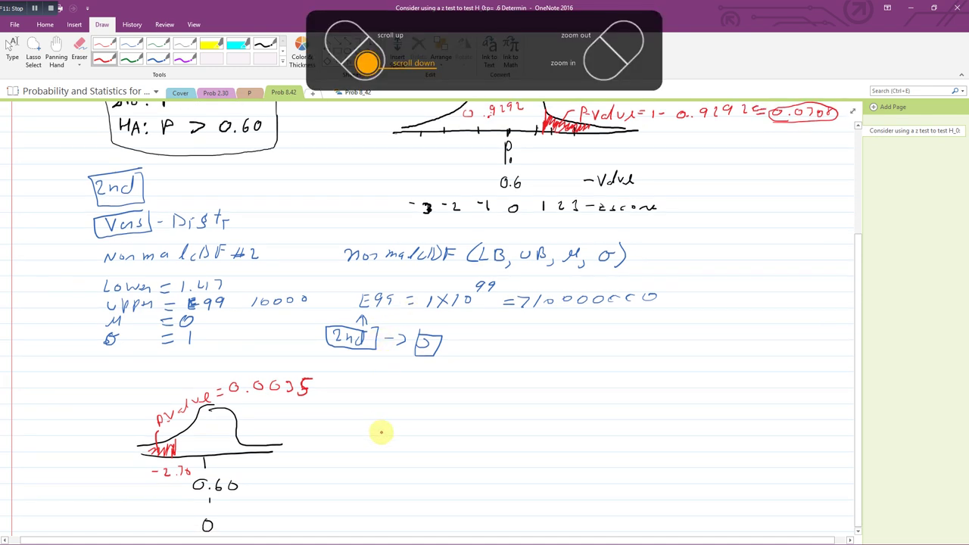
{"action": "scroll", "coordinate": [385, 417], "scroll_direction": "up", "scroll_amount": 2}
{"action": "scroll", "coordinate": [386, 414], "scroll_direction": "down", "scroll_amount": 2}
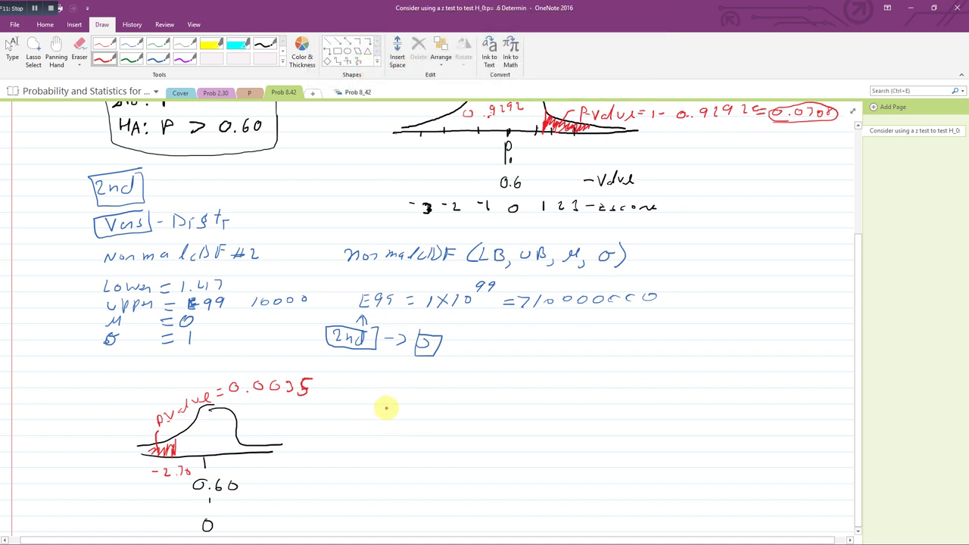
{"action": "left_click", "coordinate": [262, 43]}
{"action": "left_click", "coordinate": [166, 58]}
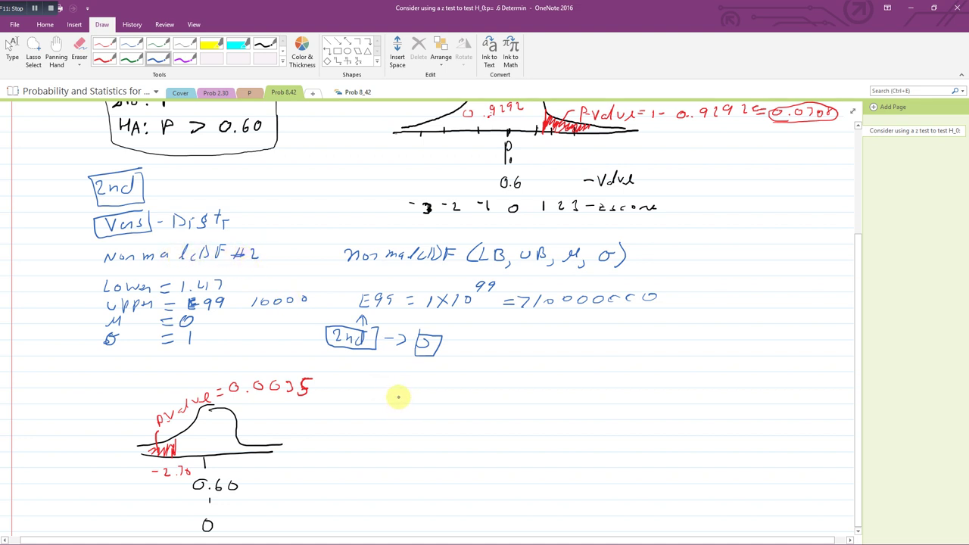
Handwrite 'Lower: -E99 or -10000' in blue beside part b's curve, erasing a false start.
{"action": "left_click_drag", "start_coordinate": [399, 397], "coordinate": [492, 392]}
{"action": "left_click", "coordinate": [457, 393]}
{"action": "left_click", "coordinate": [457, 400]}
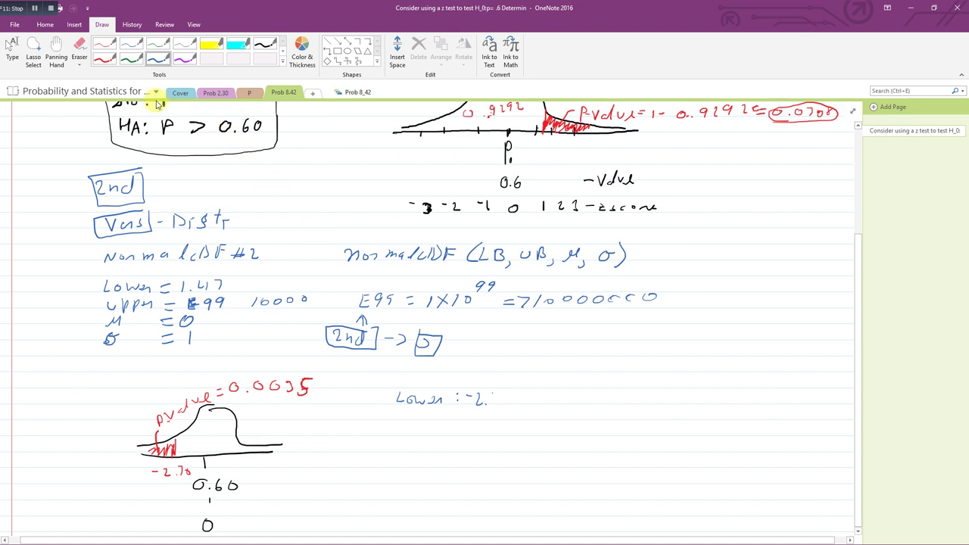
{"action": "left_click", "coordinate": [74, 45]}
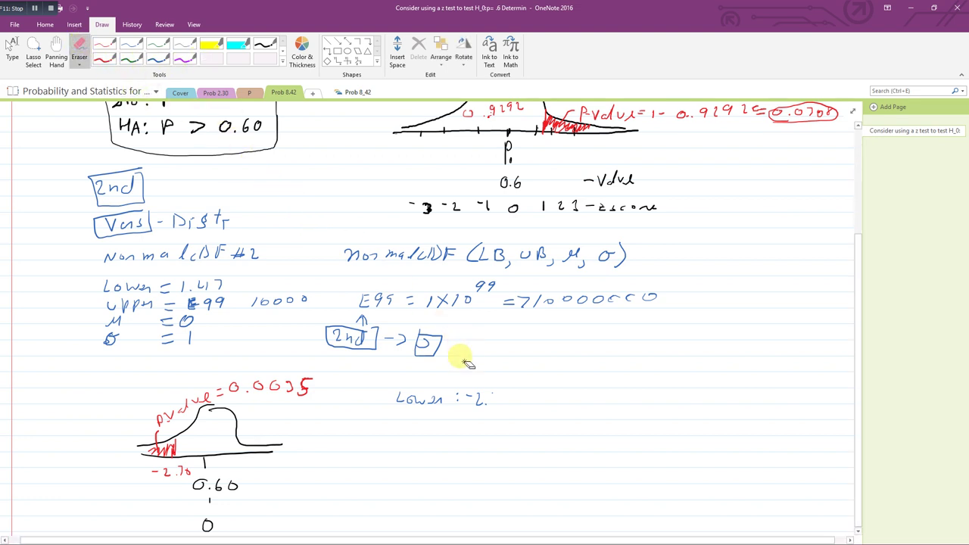
{"action": "left_click_drag", "start_coordinate": [475, 389], "coordinate": [483, 396]}
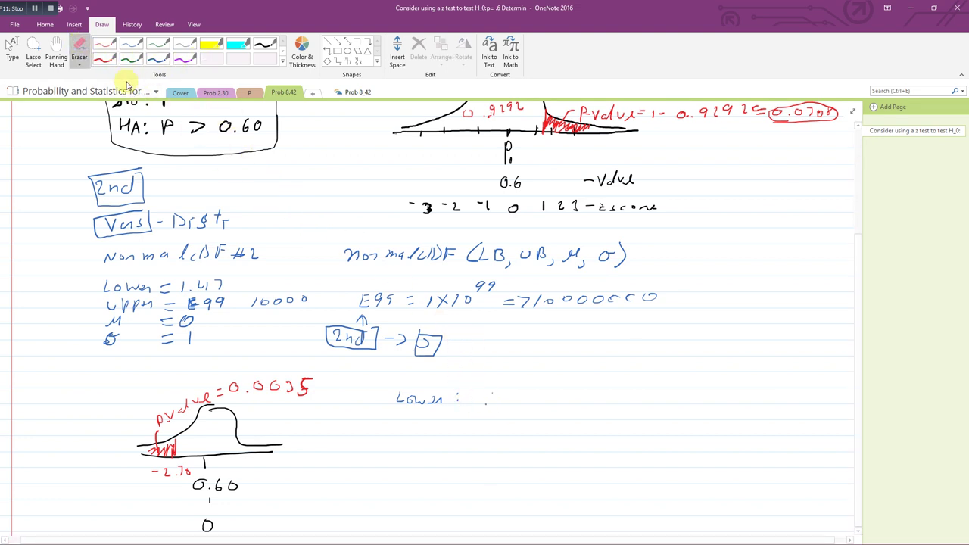
{"action": "left_click", "coordinate": [157, 58]}
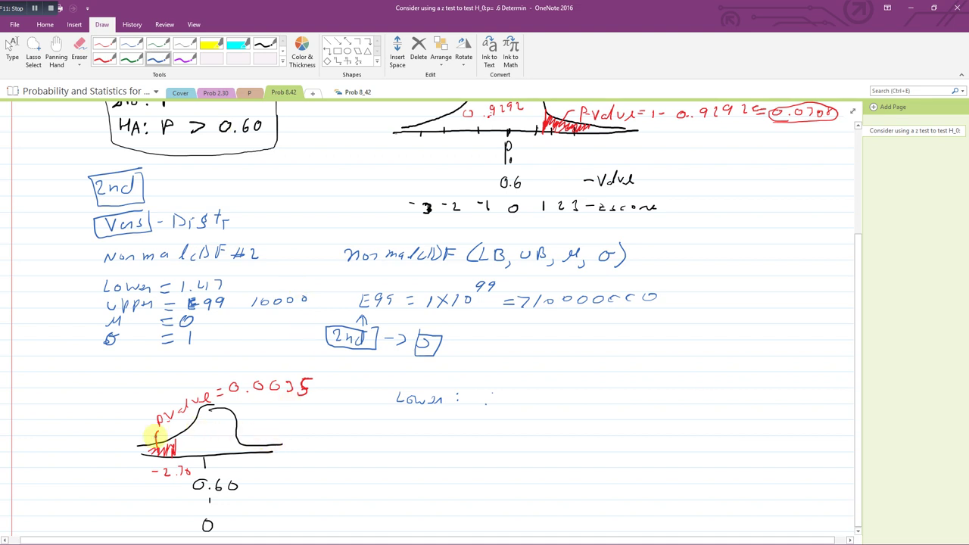
{"action": "mouse_move", "coordinate": [476, 400]}
{"action": "left_mouse_down"}
{"action": "mouse_move", "coordinate": [489, 405]}
{"action": "mouse_move", "coordinate": [498, 392]}
{"action": "left_mouse_up"}
{"action": "left_click_drag", "start_coordinate": [490, 399], "coordinate": [620, 394]}
{"action": "left_click_drag", "start_coordinate": [638, 392], "coordinate": [670, 395]}
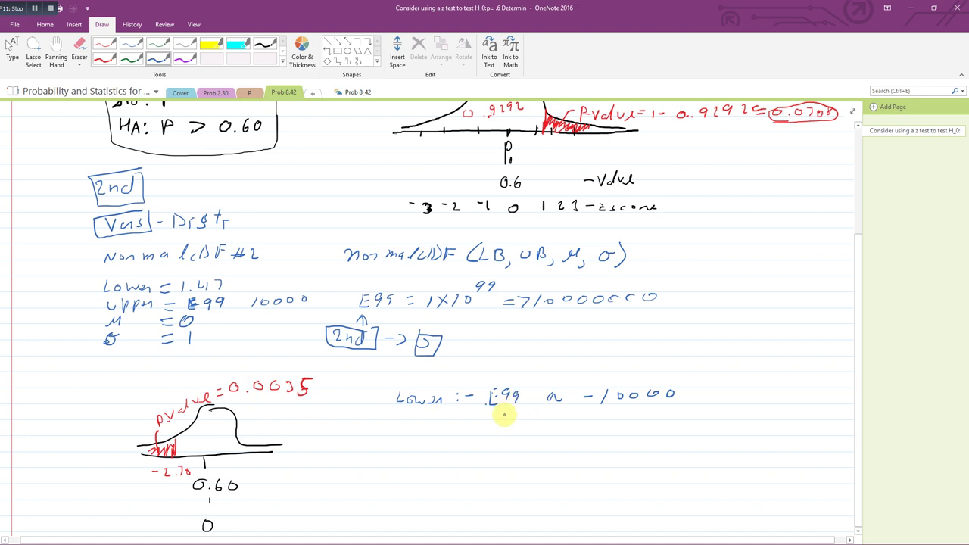
Add 'Upper: -2.70', 'μ = 0' and 'σ = 1' on the lines below.
{"action": "left_click_drag", "start_coordinate": [399, 414], "coordinate": [409, 416]}
{"action": "mouse_move", "coordinate": [412, 415]}
{"action": "left_mouse_down"}
{"action": "mouse_move", "coordinate": [423, 428]}
{"action": "mouse_move", "coordinate": [429, 419]}
{"action": "mouse_move", "coordinate": [522, 422]}
{"action": "left_mouse_up"}
{"action": "left_click", "coordinate": [459, 414]}
{"action": "left_click", "coordinate": [458, 421]}
{"action": "left_click", "coordinate": [512, 421]}
{"action": "left_click_drag", "start_coordinate": [537, 409], "coordinate": [534, 415]}
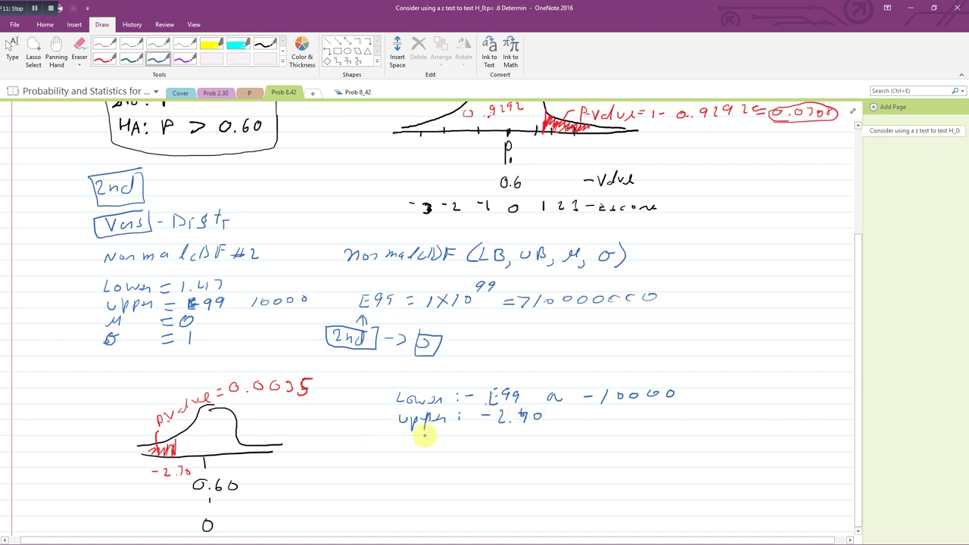
{"action": "mouse_move", "coordinate": [407, 428]}
{"action": "left_mouse_down"}
{"action": "mouse_move", "coordinate": [404, 437]}
{"action": "mouse_move", "coordinate": [477, 431]}
{"action": "left_mouse_up"}
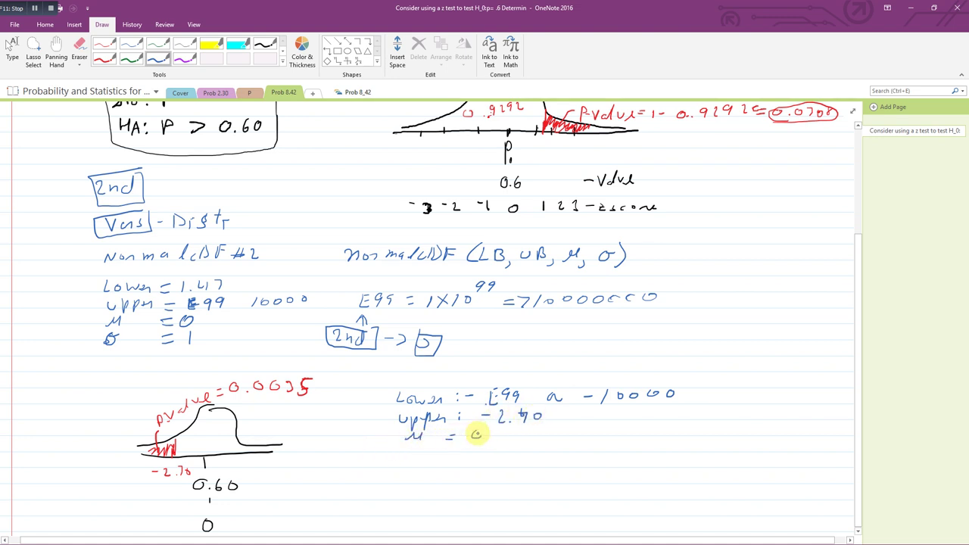
{"action": "left_click_drag", "start_coordinate": [416, 454], "coordinate": [454, 454]}
{"action": "left_click_drag", "start_coordinate": [442, 460], "coordinate": [461, 463]}
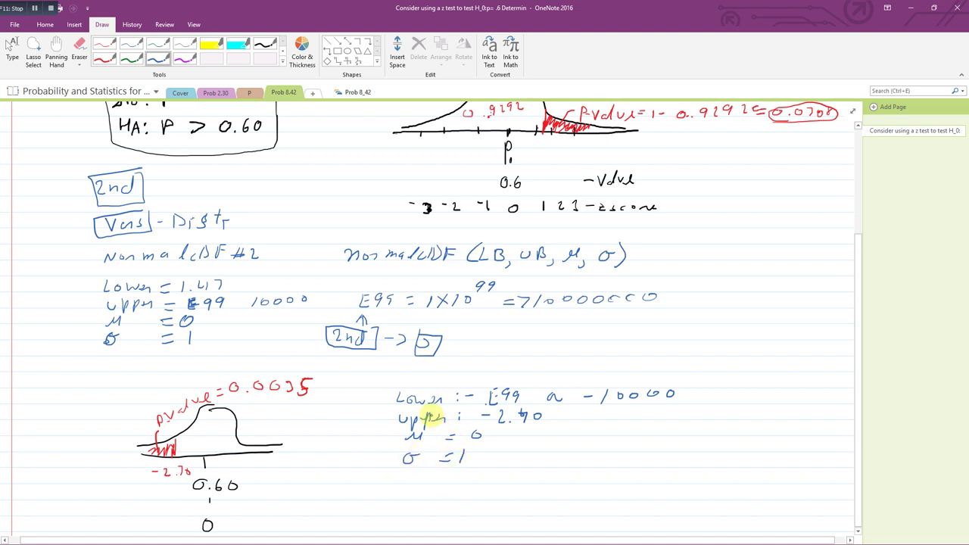
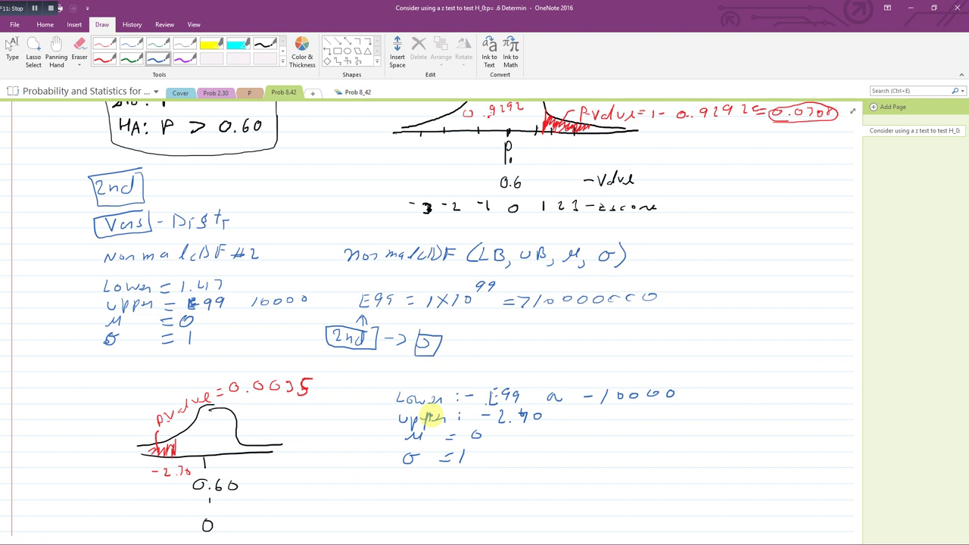
Delete the accidental empty note container, leaving blank space below part b's solution.
{"action": "left_click_drag", "start_coordinate": [458, 455], "coordinate": [462, 450]}
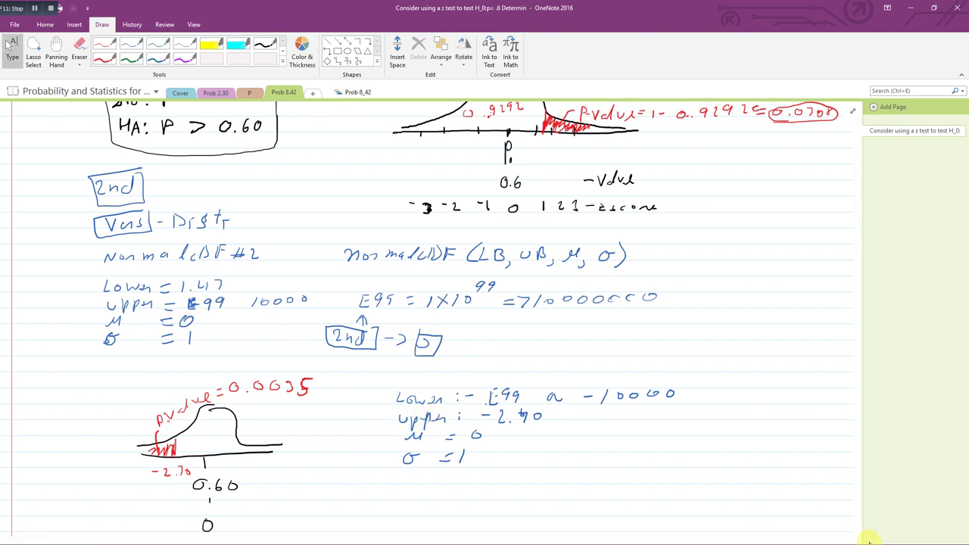
{"action": "scroll", "coordinate": [571, 412], "scroll_direction": "up", "scroll_amount": 1}
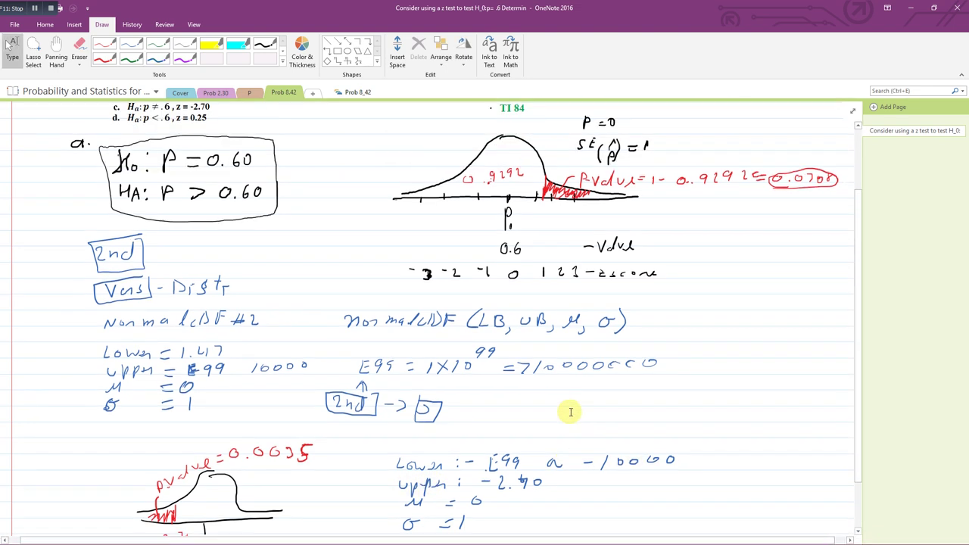
{"action": "scroll", "coordinate": [571, 412], "scroll_direction": "up", "scroll_amount": 2}
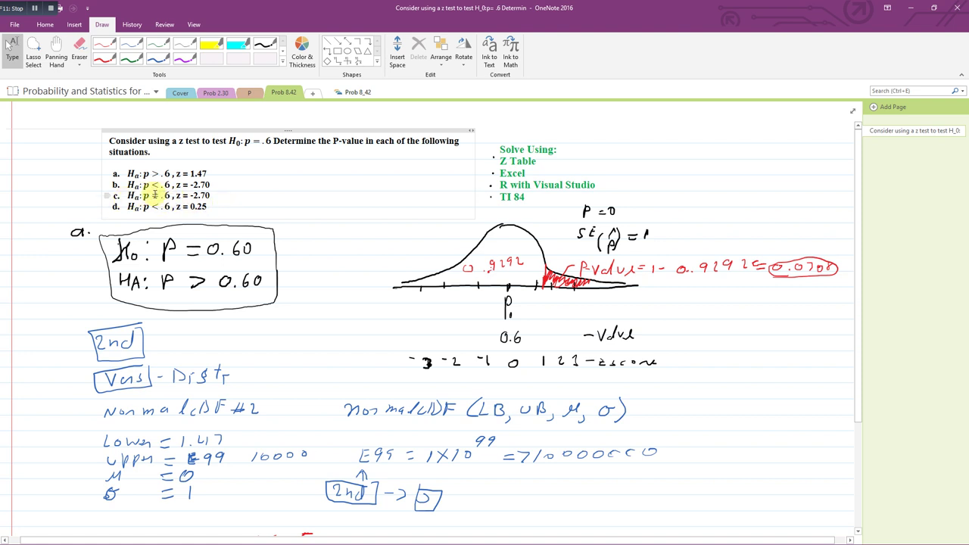
{"action": "scroll", "coordinate": [276, 309], "scroll_direction": "down", "scroll_amount": 3}
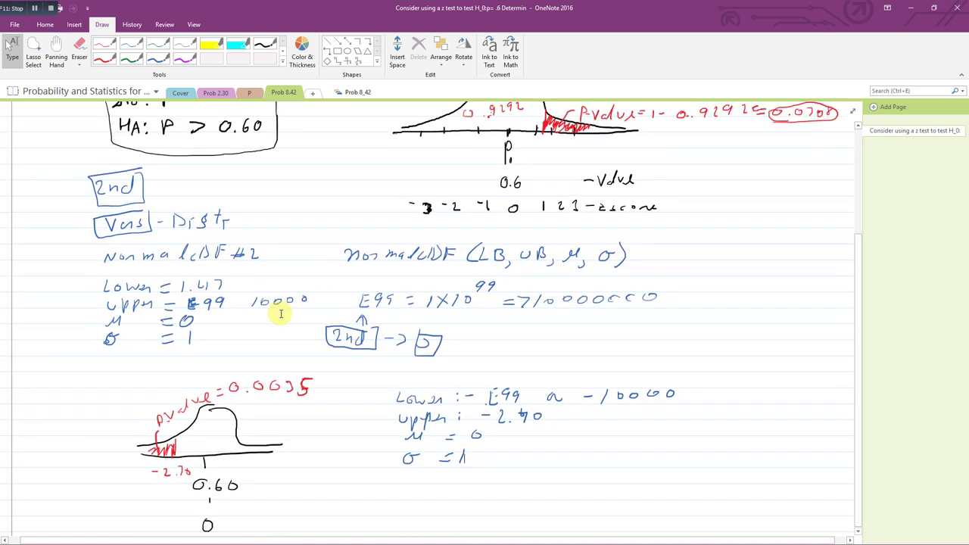
{"action": "left_click", "coordinate": [464, 495]}
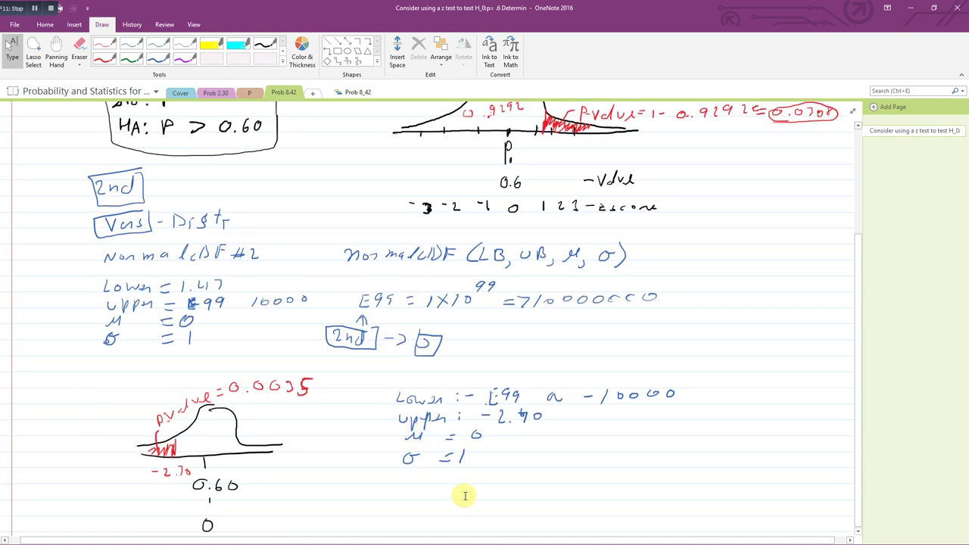
{"action": "scroll", "coordinate": [465, 496], "scroll_direction": "down", "scroll_amount": 6}
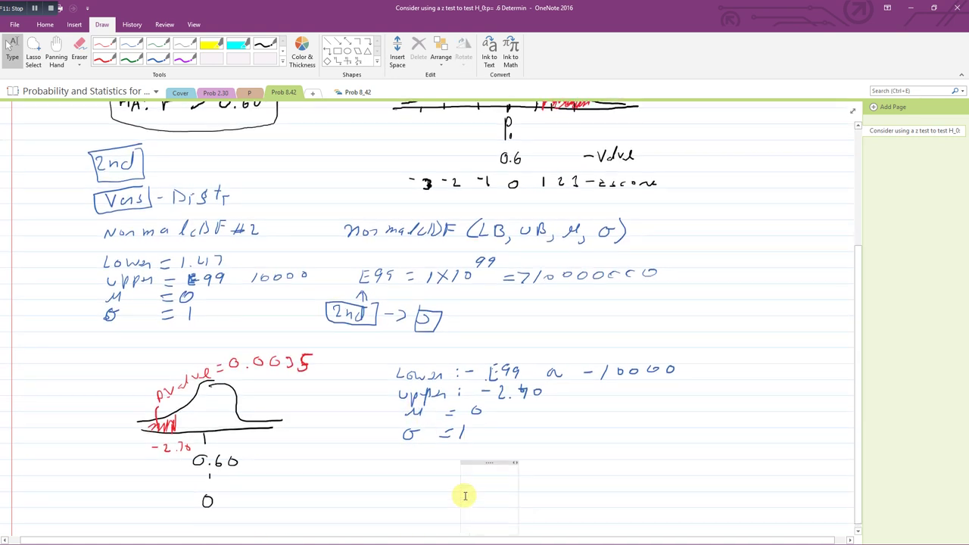
{"action": "scroll", "coordinate": [462, 495], "scroll_direction": "down", "scroll_amount": 3}
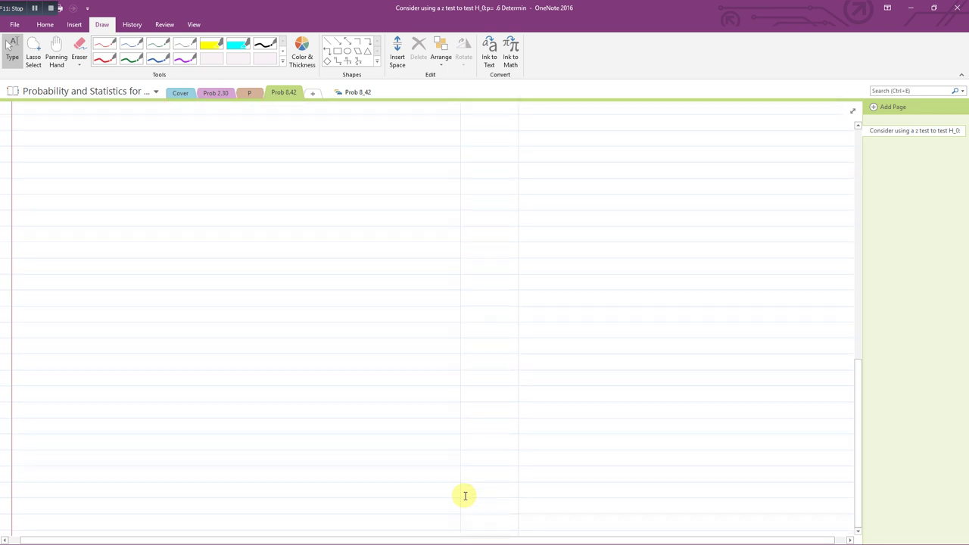
{"action": "scroll", "coordinate": [460, 494], "scroll_direction": "up", "scroll_amount": 3}
{"action": "left_click", "coordinate": [476, 126]}
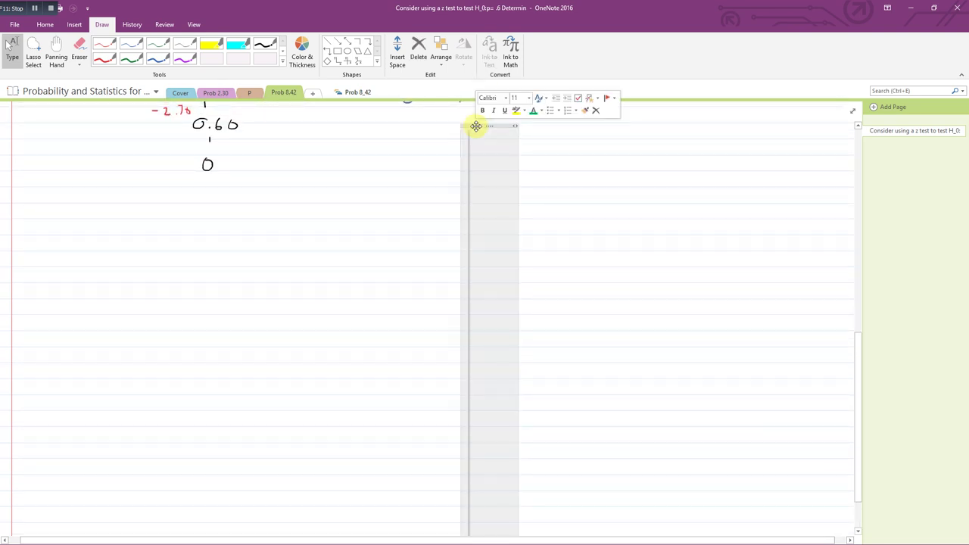
{"action": "key", "text": "Delete"}
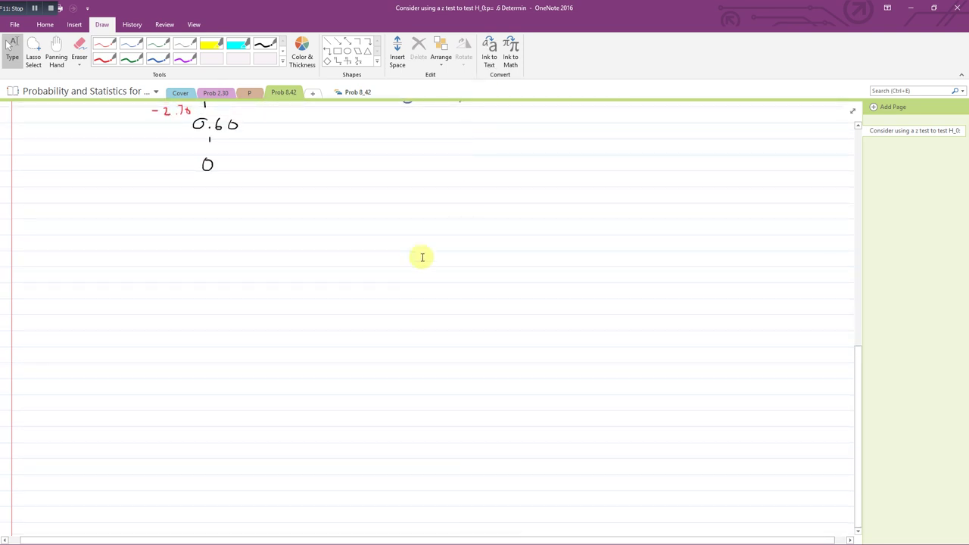
In black ink, write the label 'c.' and sketch a bell curve.
{"action": "left_click", "coordinate": [264, 43]}
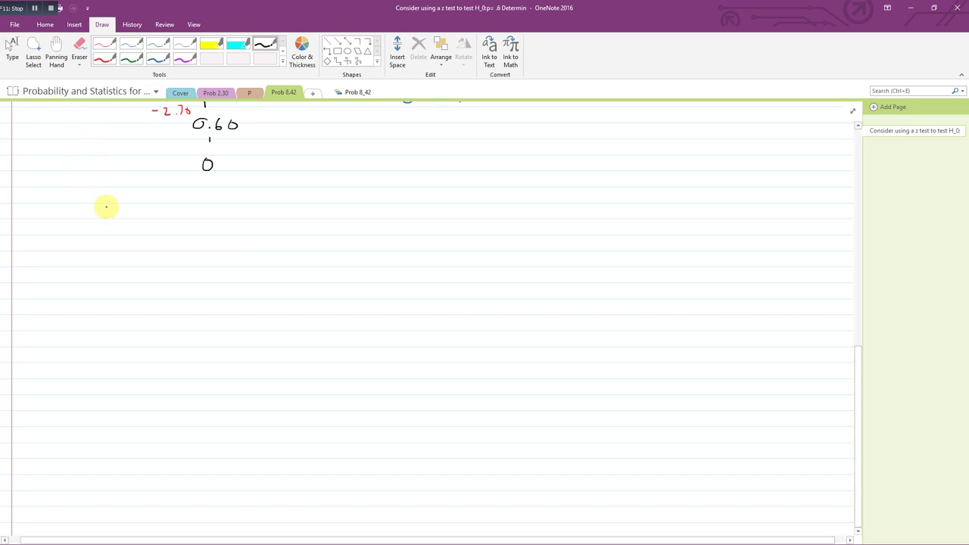
{"action": "left_click_drag", "start_coordinate": [101, 211], "coordinate": [99, 219]}
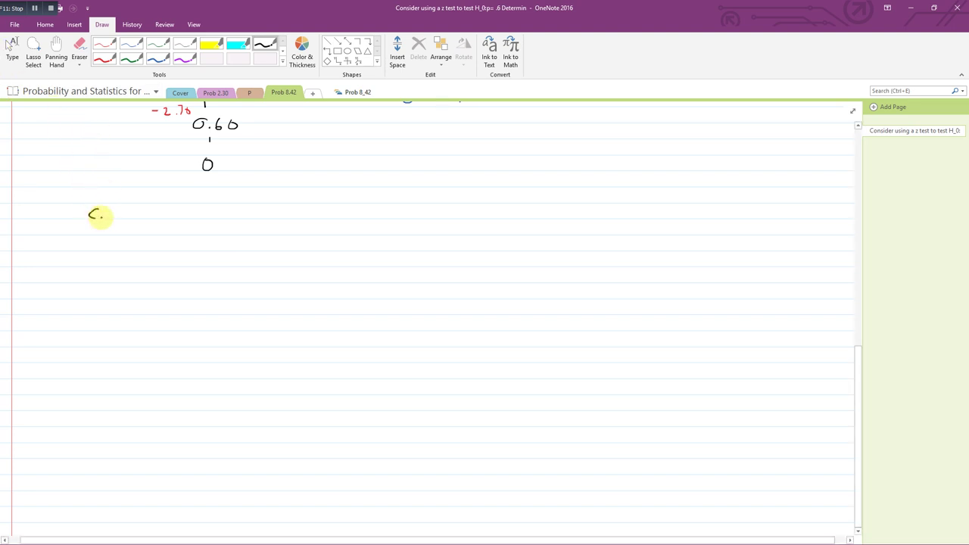
{"action": "left_click", "coordinate": [103, 217]}
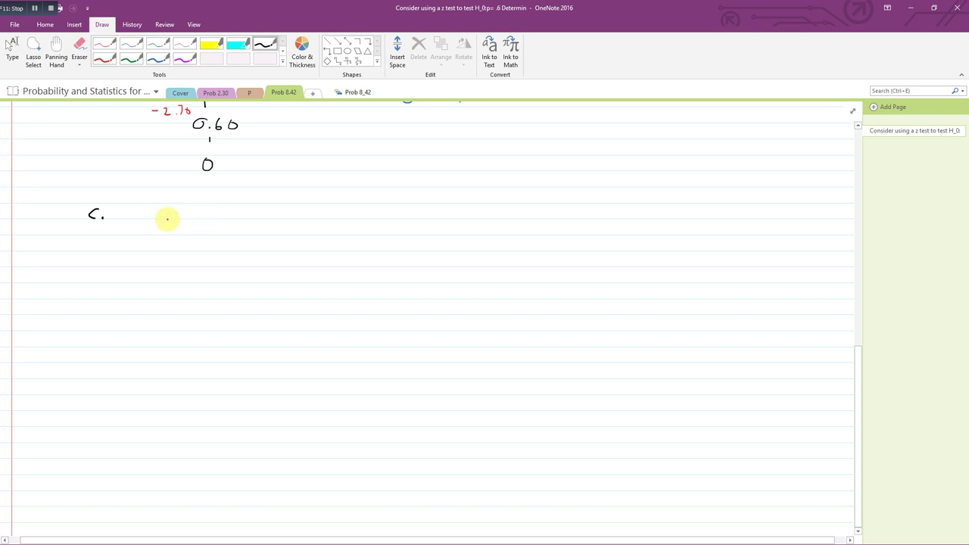
{"action": "mouse_move", "coordinate": [198, 220]}
{"action": "left_mouse_down"}
{"action": "mouse_move", "coordinate": [163, 255]}
{"action": "mouse_move", "coordinate": [123, 263]}
{"action": "left_mouse_up"}
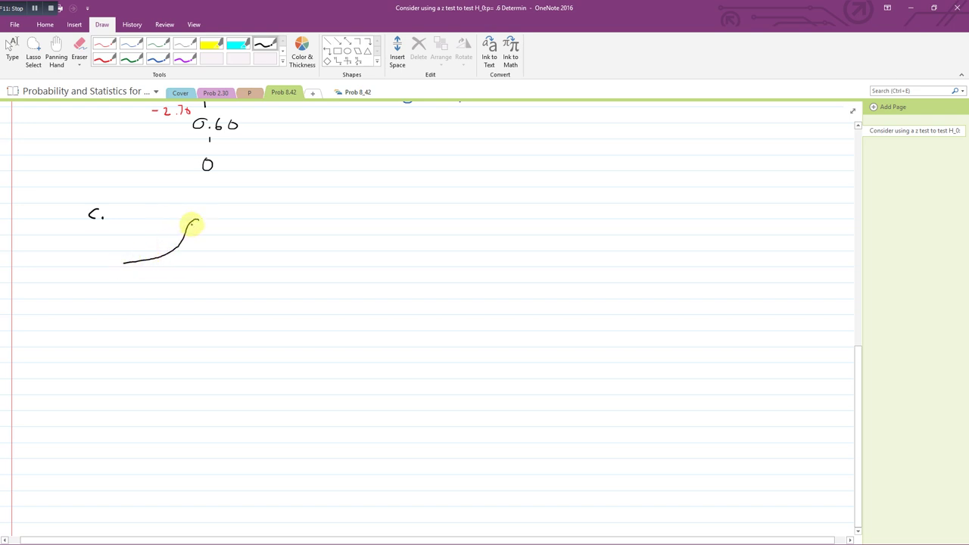
{"action": "mouse_move", "coordinate": [192, 223]}
{"action": "left_mouse_down"}
{"action": "mouse_move", "coordinate": [212, 225]}
{"action": "mouse_move", "coordinate": [238, 255]}
{"action": "mouse_move", "coordinate": [275, 263]}
{"action": "left_mouse_up"}
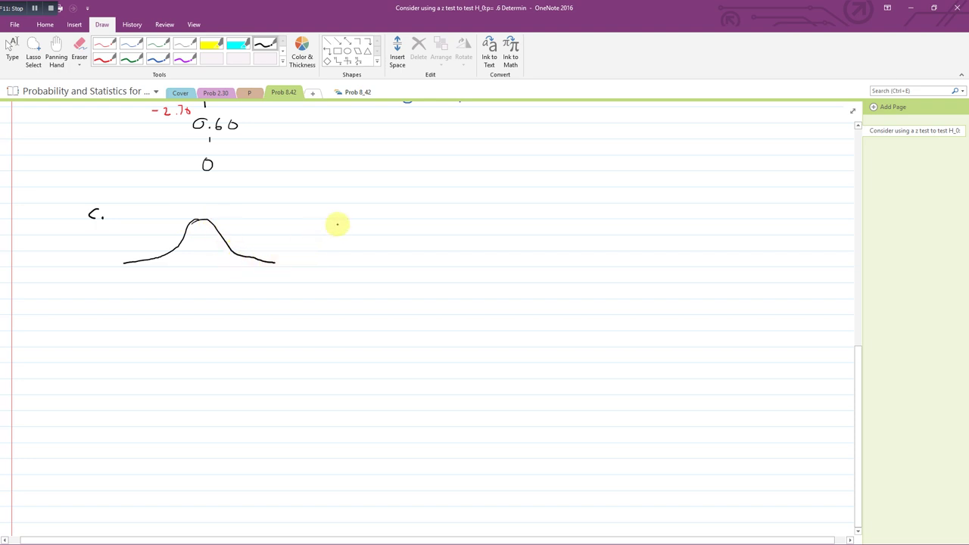
Handwrite H₀: p = 0.6 and Hₐ: p ≠ 0.6 beside the curve.
{"action": "mouse_move", "coordinate": [347, 210]}
{"action": "left_mouse_down"}
{"action": "mouse_move", "coordinate": [350, 219]}
{"action": "mouse_move", "coordinate": [380, 215]}
{"action": "left_mouse_up"}
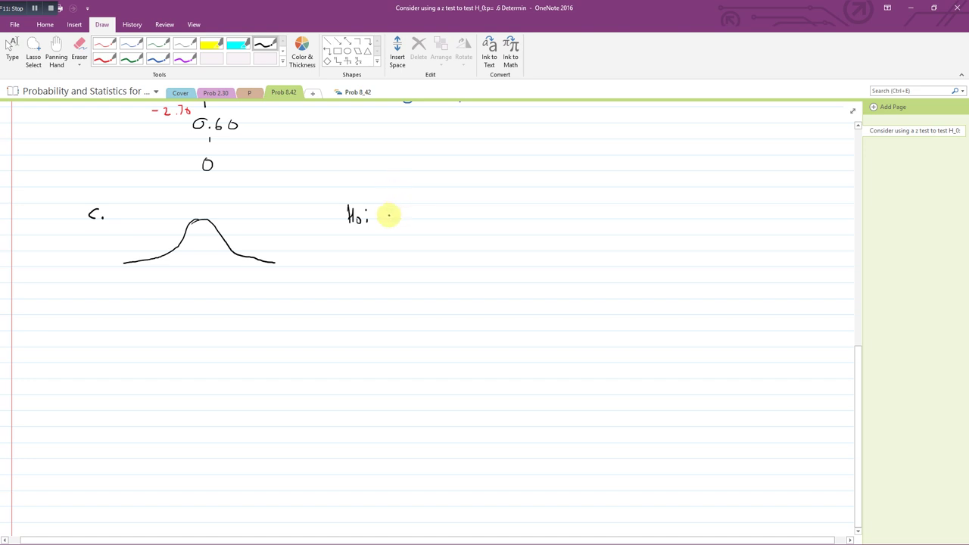
{"action": "mouse_move", "coordinate": [383, 210]}
{"action": "left_mouse_down"}
{"action": "mouse_move", "coordinate": [384, 224]}
{"action": "mouse_move", "coordinate": [405, 215]}
{"action": "left_mouse_up"}
{"action": "left_click_drag", "start_coordinate": [399, 218], "coordinate": [436, 217]}
{"action": "left_click", "coordinate": [429, 219]}
{"action": "mouse_move", "coordinate": [352, 231]}
{"action": "left_mouse_down"}
{"action": "mouse_move", "coordinate": [353, 244]}
{"action": "mouse_move", "coordinate": [370, 237]}
{"action": "left_mouse_up"}
{"action": "left_click_drag", "start_coordinate": [366, 231], "coordinate": [372, 245]}
{"action": "left_click", "coordinate": [383, 238]}
{"action": "left_click", "coordinate": [382, 244]}
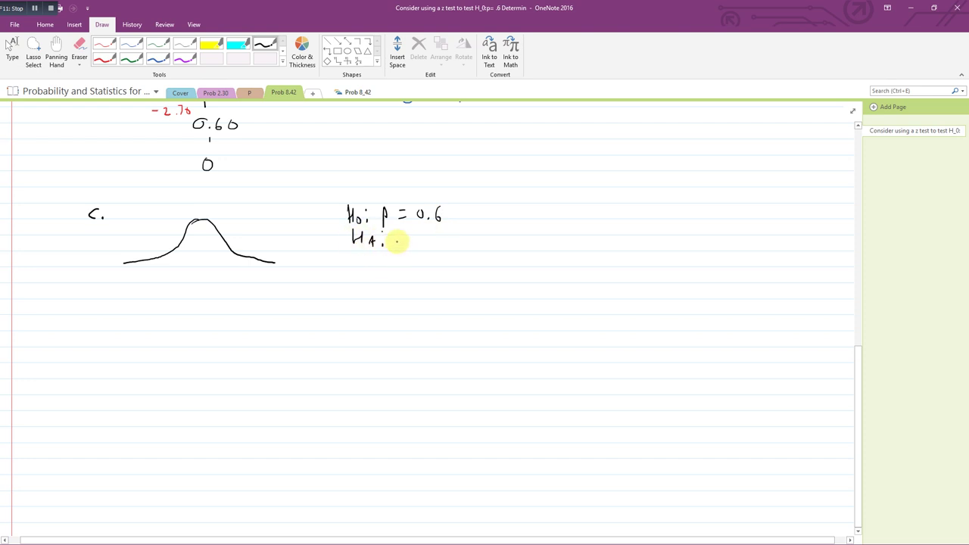
{"action": "mouse_move", "coordinate": [398, 233]}
{"action": "left_mouse_down"}
{"action": "mouse_move", "coordinate": [399, 253]}
{"action": "mouse_move", "coordinate": [425, 237]}
{"action": "mouse_move", "coordinate": [417, 248]}
{"action": "mouse_move", "coordinate": [457, 242]}
{"action": "left_mouse_up"}
{"action": "left_click", "coordinate": [448, 244]}
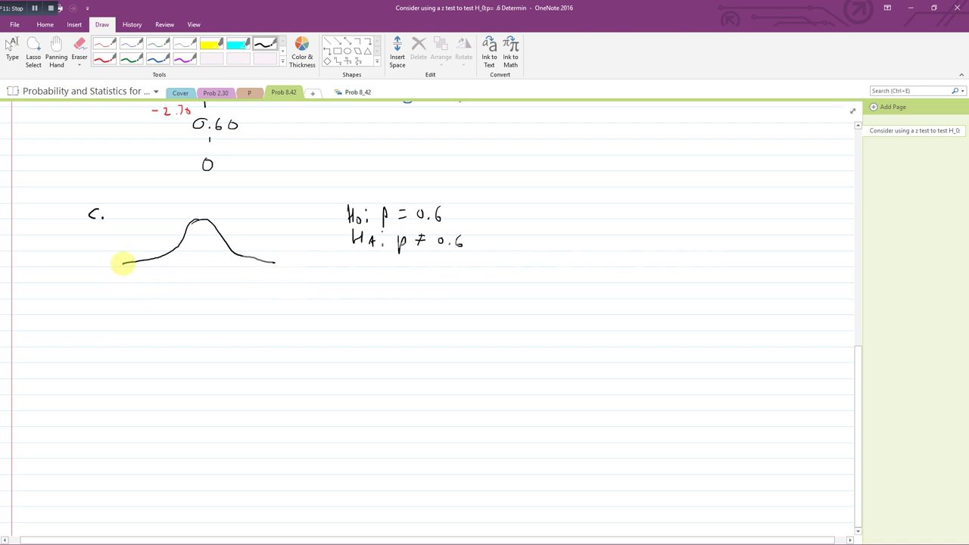
Add a baseline, shade both tails in red and label them -2.70 and 2.70.
{"action": "left_click_drag", "start_coordinate": [128, 265], "coordinate": [284, 263]}
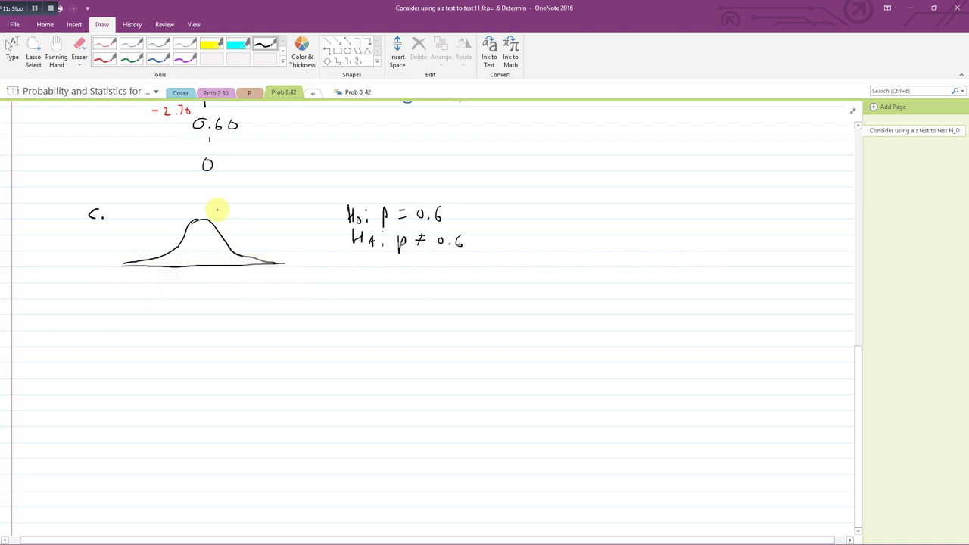
{"action": "left_click", "coordinate": [104, 57]}
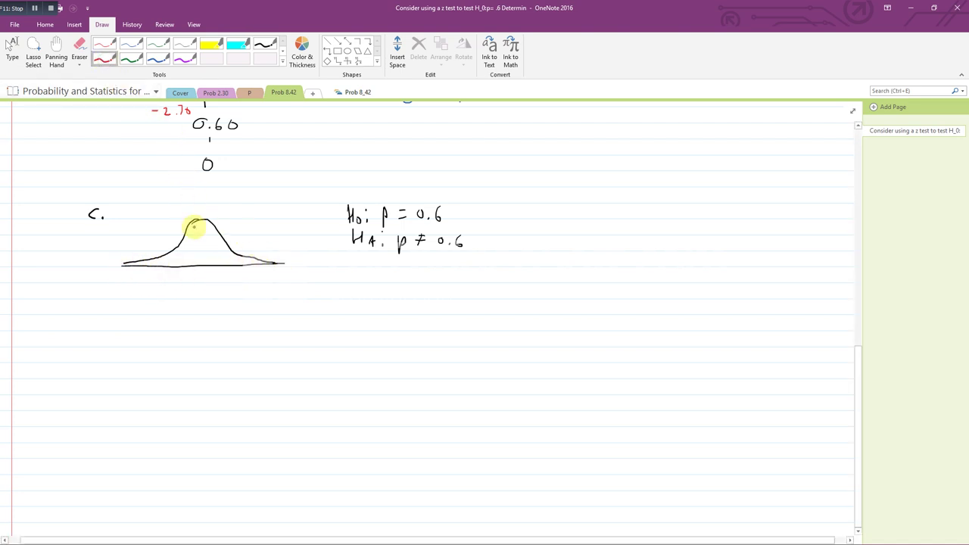
{"action": "mouse_move", "coordinate": [163, 256]}
{"action": "left_mouse_down"}
{"action": "mouse_move", "coordinate": [163, 265]}
{"action": "mouse_move", "coordinate": [143, 263]}
{"action": "left_mouse_up"}
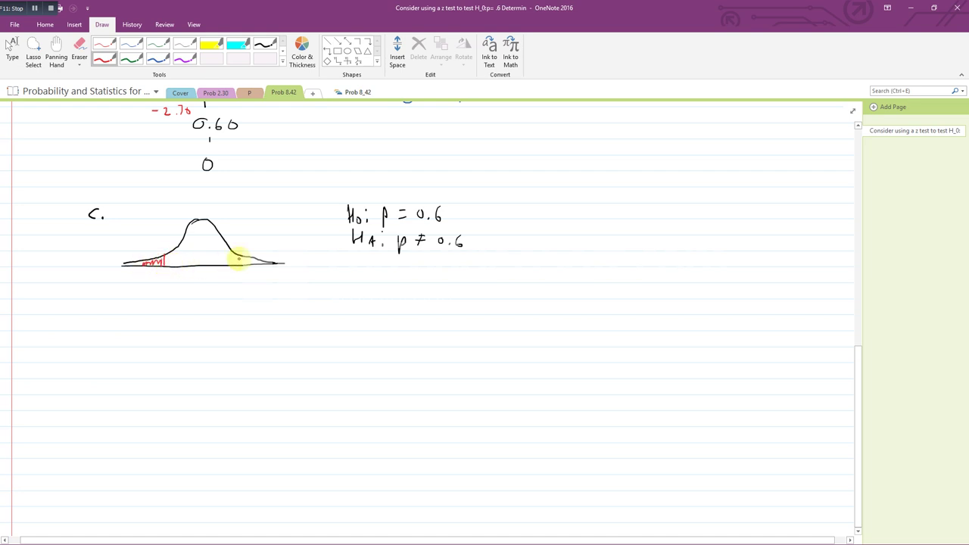
{"action": "mouse_move", "coordinate": [234, 254]}
{"action": "left_mouse_down"}
{"action": "mouse_move", "coordinate": [235, 264]}
{"action": "mouse_move", "coordinate": [280, 264]}
{"action": "left_mouse_up"}
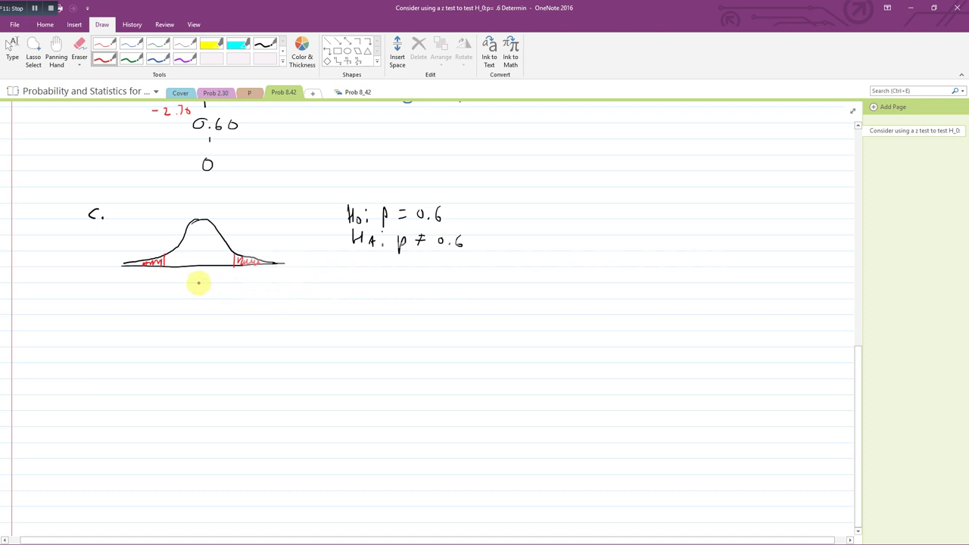
{"action": "mouse_move", "coordinate": [146, 277]}
{"action": "left_mouse_down"}
{"action": "mouse_move", "coordinate": [182, 275]}
{"action": "mouse_move", "coordinate": [156, 277]}
{"action": "mouse_move", "coordinate": [168, 278]}
{"action": "left_mouse_up"}
{"action": "mouse_move", "coordinate": [228, 275]}
{"action": "left_mouse_down"}
{"action": "mouse_move", "coordinate": [245, 281]}
{"action": "mouse_move", "coordinate": [222, 273]}
{"action": "mouse_move", "coordinate": [233, 278]}
{"action": "left_mouse_up"}
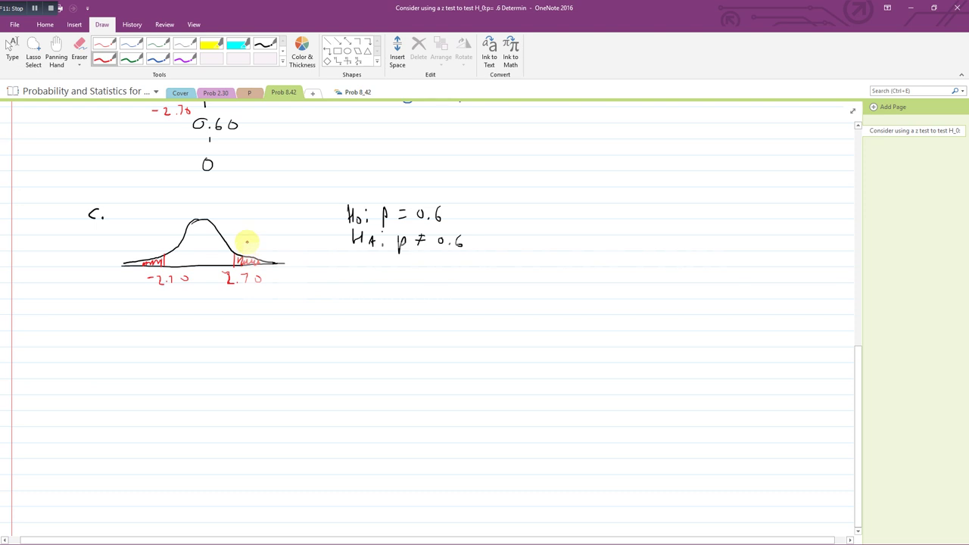
Label each shaded tail with the p-value 0.0035.
{"action": "scroll", "coordinate": [247, 242], "scroll_direction": "up", "scroll_amount": 3}
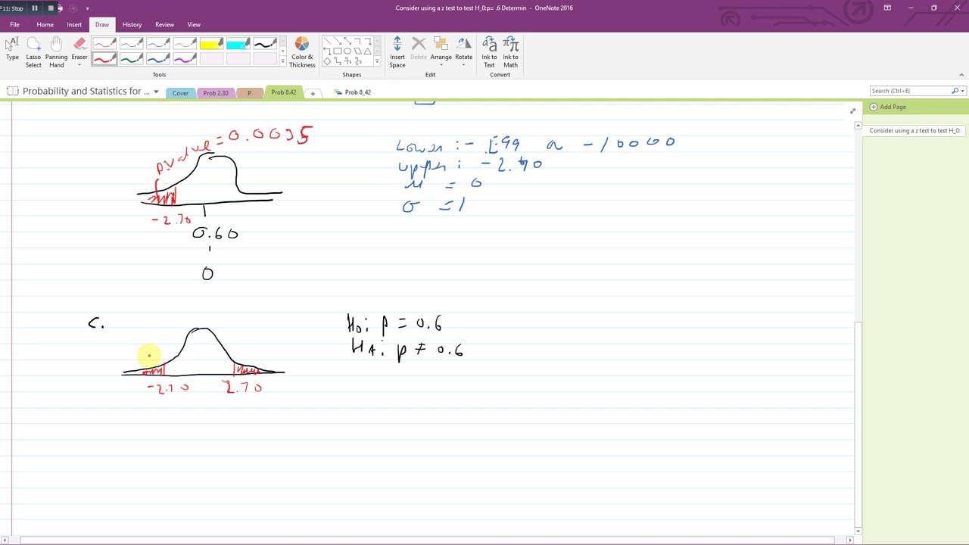
{"action": "mouse_move", "coordinate": [141, 366]}
{"action": "left_mouse_down"}
{"action": "mouse_move", "coordinate": [138, 342]}
{"action": "mouse_move", "coordinate": [187, 333]}
{"action": "left_mouse_up"}
{"action": "mouse_move", "coordinate": [243, 369]}
{"action": "left_mouse_down"}
{"action": "mouse_move", "coordinate": [262, 330]}
{"action": "mouse_move", "coordinate": [270, 336]}
{"action": "left_mouse_up"}
{"action": "left_click_drag", "start_coordinate": [280, 329], "coordinate": [300, 335]}
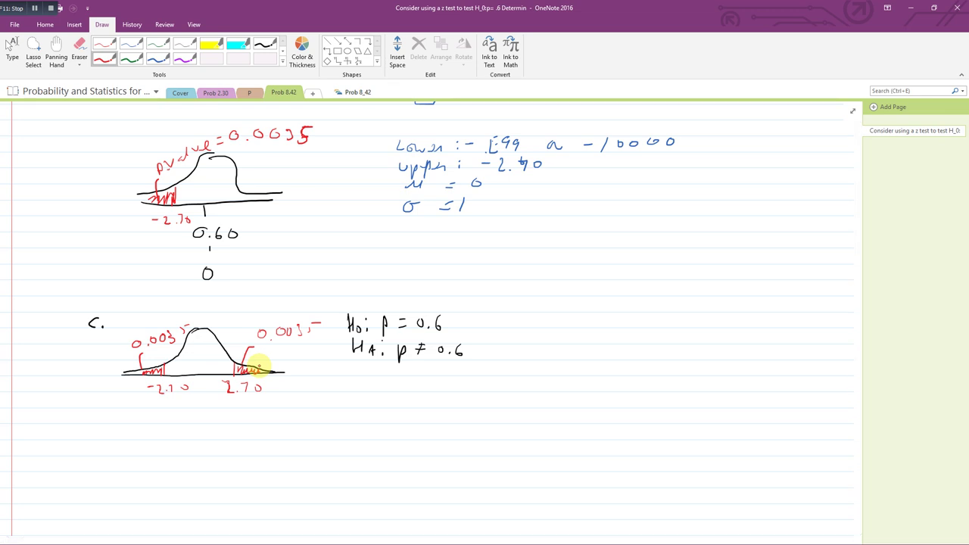
{"action": "right_click", "coordinate": [140, 432]}
{"action": "left_click", "coordinate": [126, 426]}
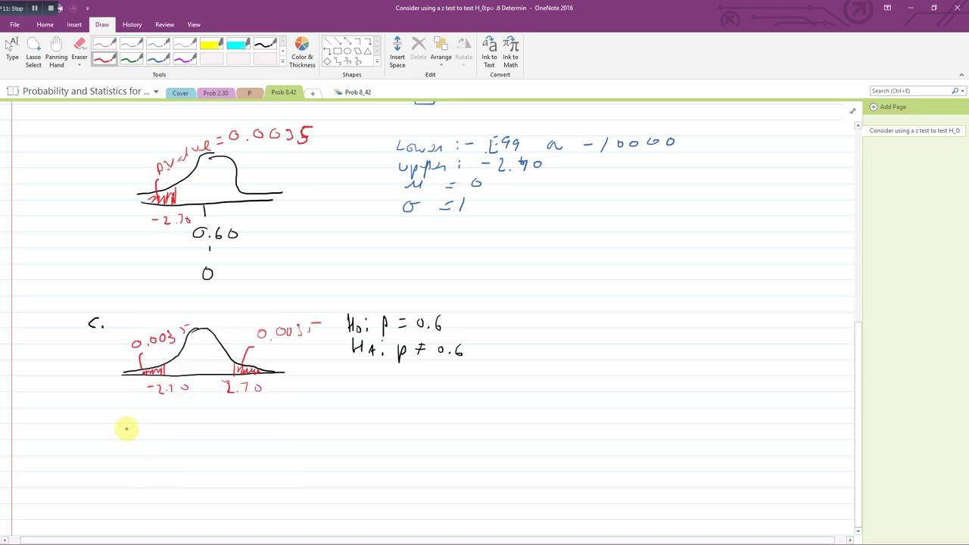
{"action": "left_click", "coordinate": [134, 436]}
{"action": "mouse_move", "coordinate": [136, 430]}
{"action": "left_mouse_down"}
{"action": "mouse_move", "coordinate": [129, 438]}
{"action": "mouse_move", "coordinate": [260, 430]}
{"action": "left_mouse_up"}
{"action": "left_click", "coordinate": [264, 437]}
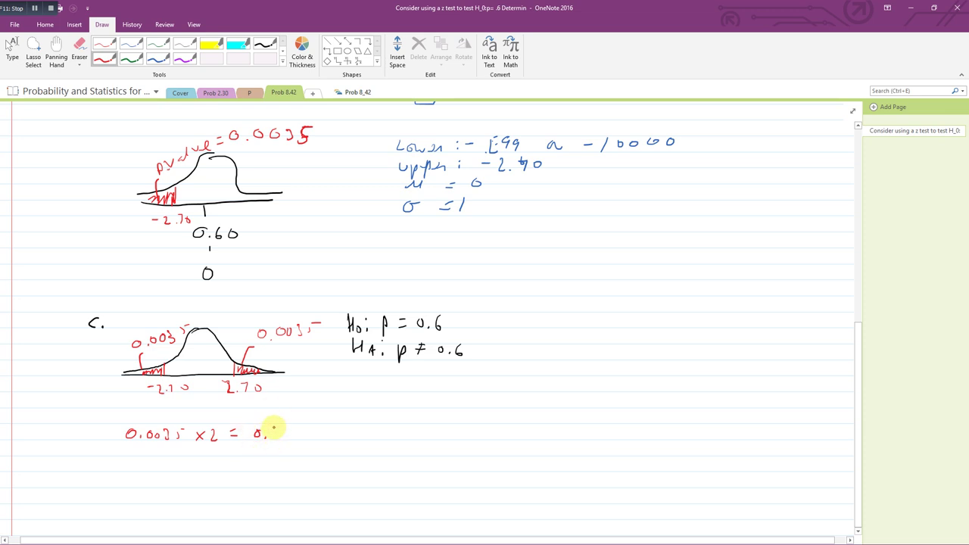
{"action": "mouse_move", "coordinate": [273, 424]}
{"action": "left_mouse_down"}
{"action": "mouse_move", "coordinate": [319, 437]}
{"action": "mouse_move", "coordinate": [239, 447]}
{"action": "mouse_move", "coordinate": [326, 453]}
{"action": "mouse_move", "coordinate": [258, 424]}
{"action": "left_mouse_up"}
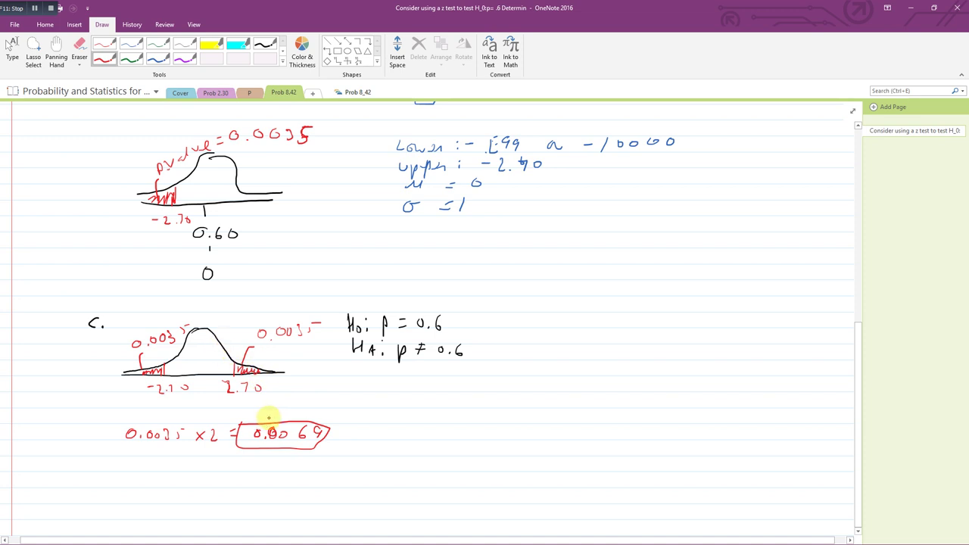
Handwrite 'b.' in black ink in the left margin beside the part b graph.
{"action": "key", "text": "Escape"}
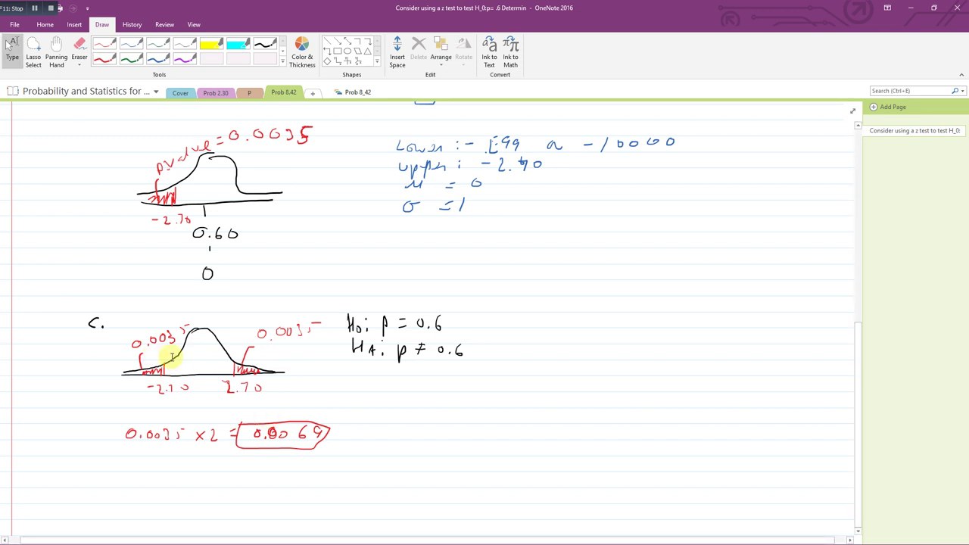
{"action": "scroll", "coordinate": [168, 354], "scroll_direction": "up", "scroll_amount": 3}
{"action": "scroll", "coordinate": [199, 288], "scroll_direction": "up", "scroll_amount": 7}
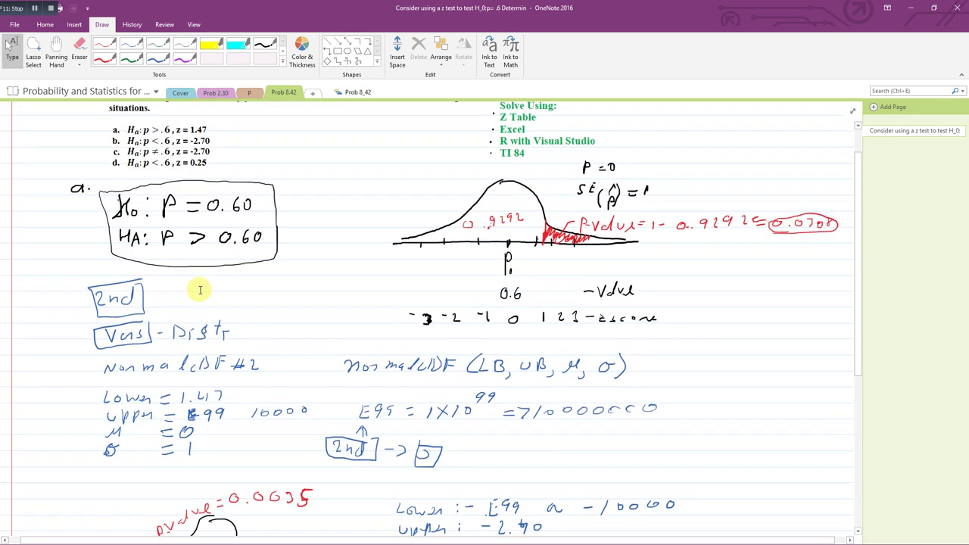
{"action": "scroll", "coordinate": [200, 289], "scroll_direction": "down", "scroll_amount": 3}
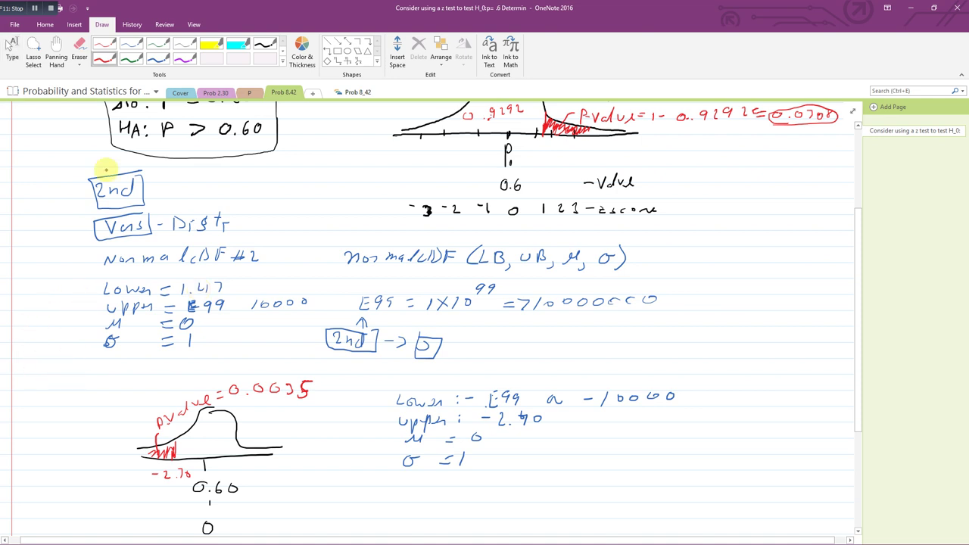
{"action": "left_click", "coordinate": [190, 47]}
{"action": "left_click", "coordinate": [265, 45]}
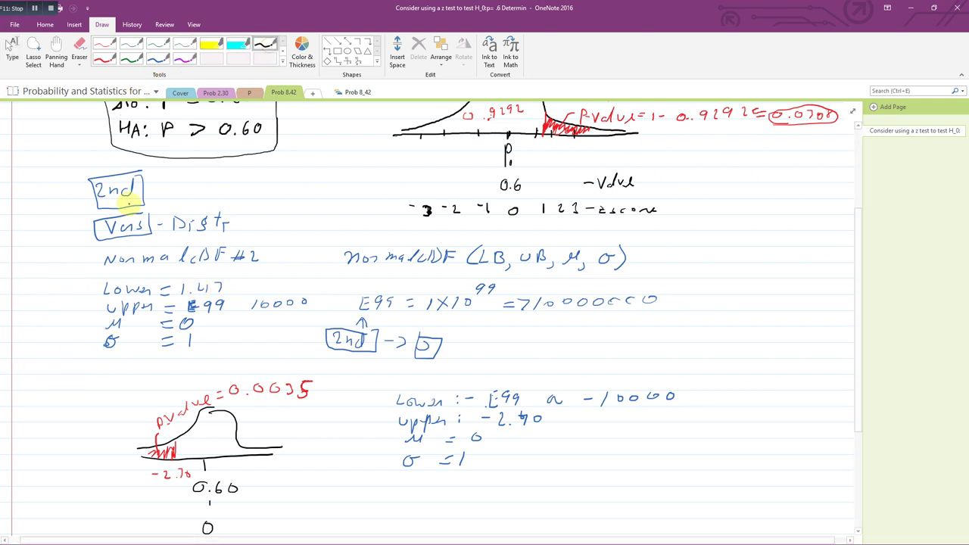
{"action": "left_click_drag", "start_coordinate": [47, 372], "coordinate": [48, 388]}
{"action": "left_click", "coordinate": [56, 388]}
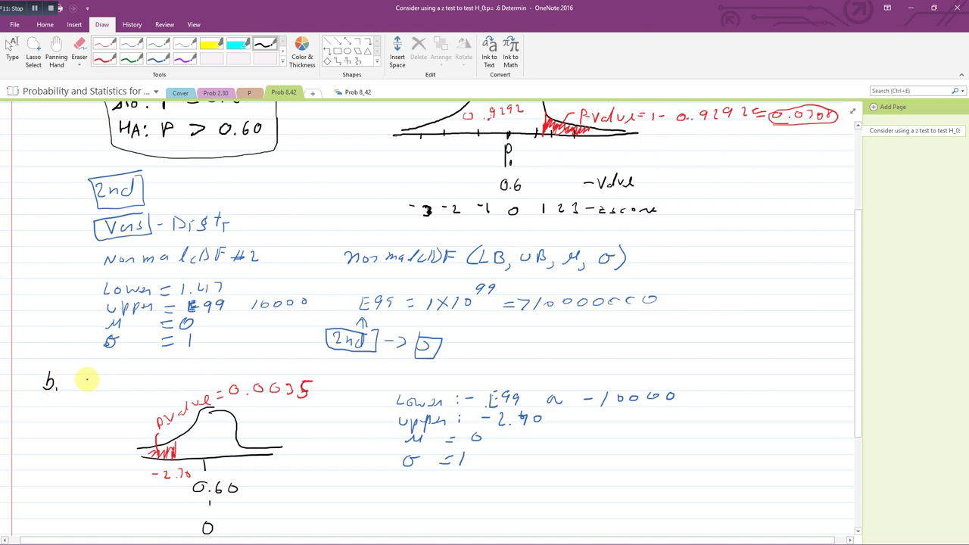
{"action": "key", "text": "Escape"}
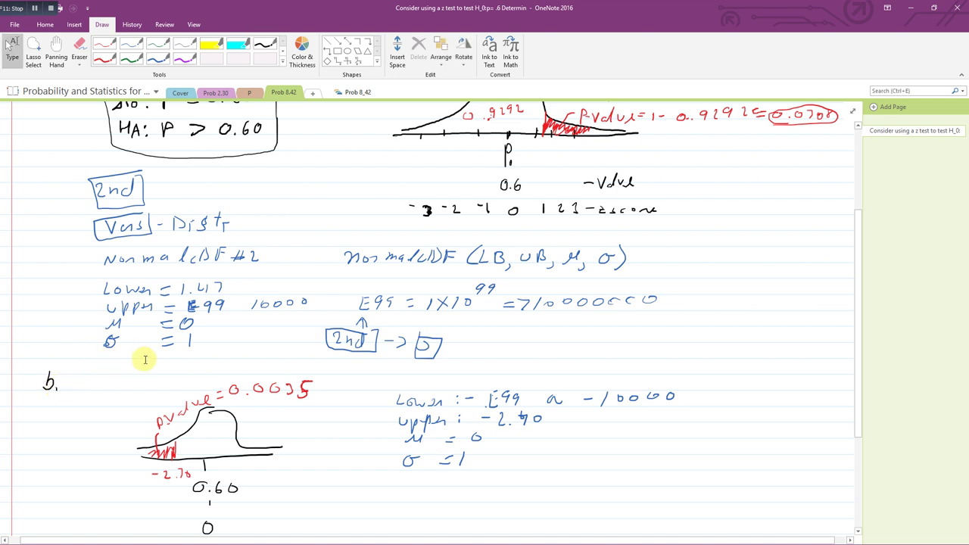
{"action": "scroll", "coordinate": [250, 368], "scroll_direction": "down", "scroll_amount": 5}
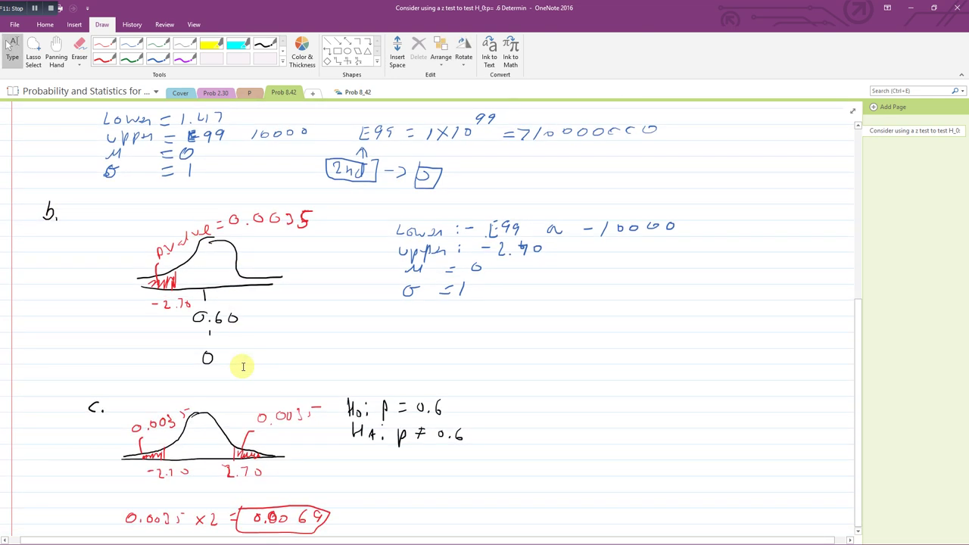
{"action": "scroll", "coordinate": [243, 367], "scroll_direction": "up", "scroll_amount": 5}
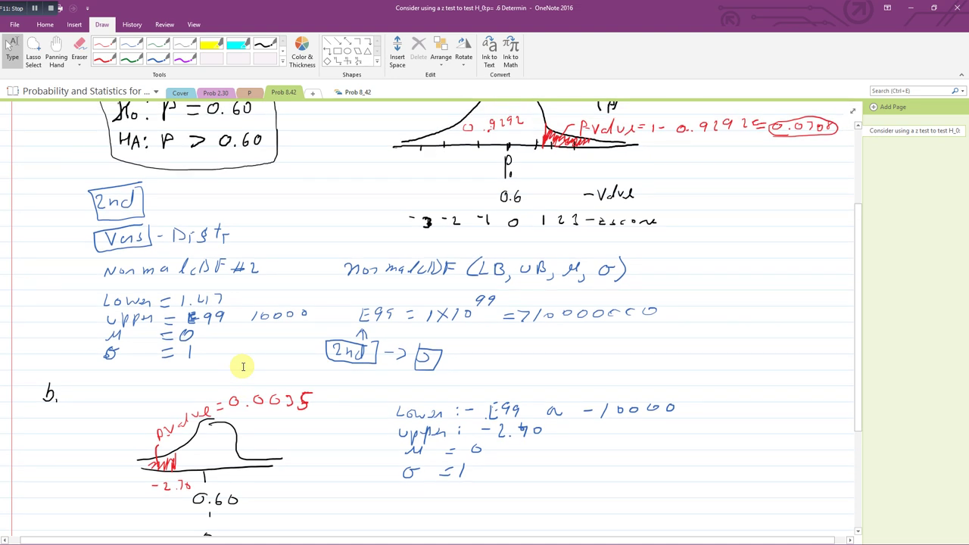
{"action": "scroll", "coordinate": [243, 367], "scroll_direction": "up", "scroll_amount": 4}
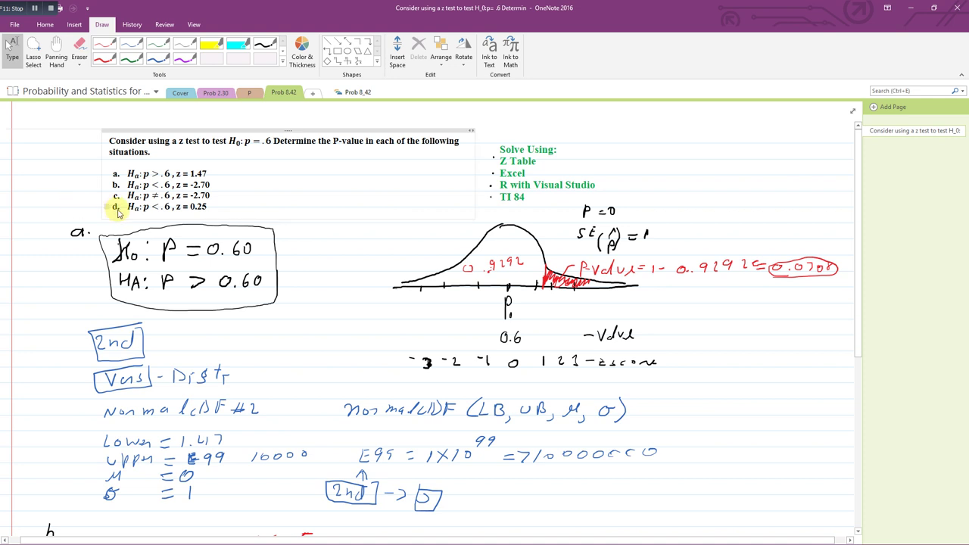
Move to the blank lined space below part c's answer and select the black pen.
{"action": "scroll", "coordinate": [174, 234], "scroll_direction": "down", "scroll_amount": 1}
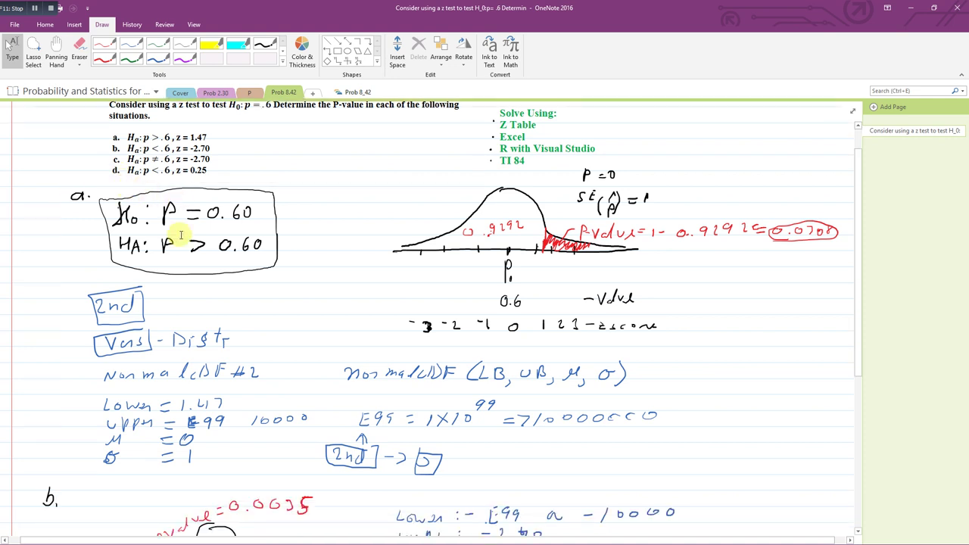
{"action": "scroll", "coordinate": [180, 235], "scroll_direction": "down", "scroll_amount": 8}
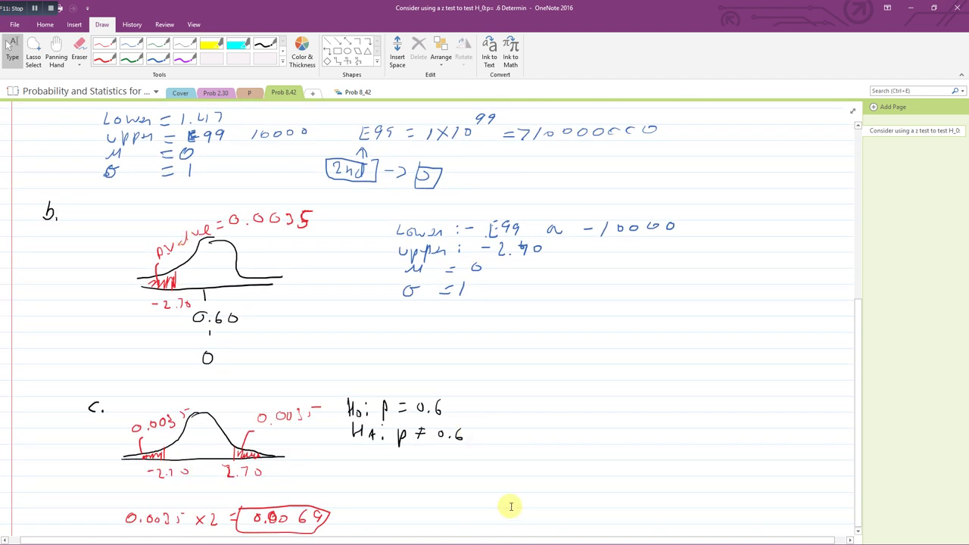
{"action": "scroll", "coordinate": [511, 507], "scroll_direction": "down", "scroll_amount": 3}
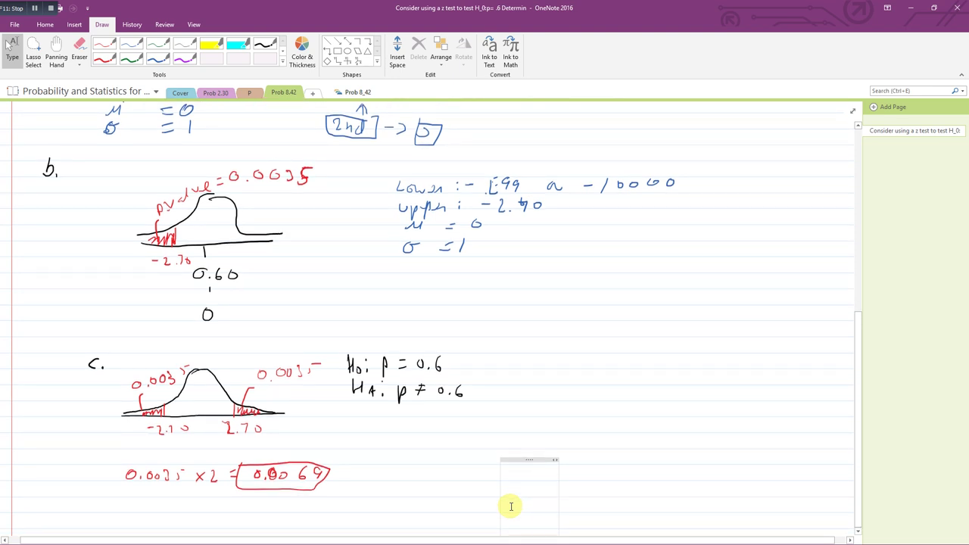
{"action": "scroll", "coordinate": [511, 506], "scroll_direction": "down", "scroll_amount": 8}
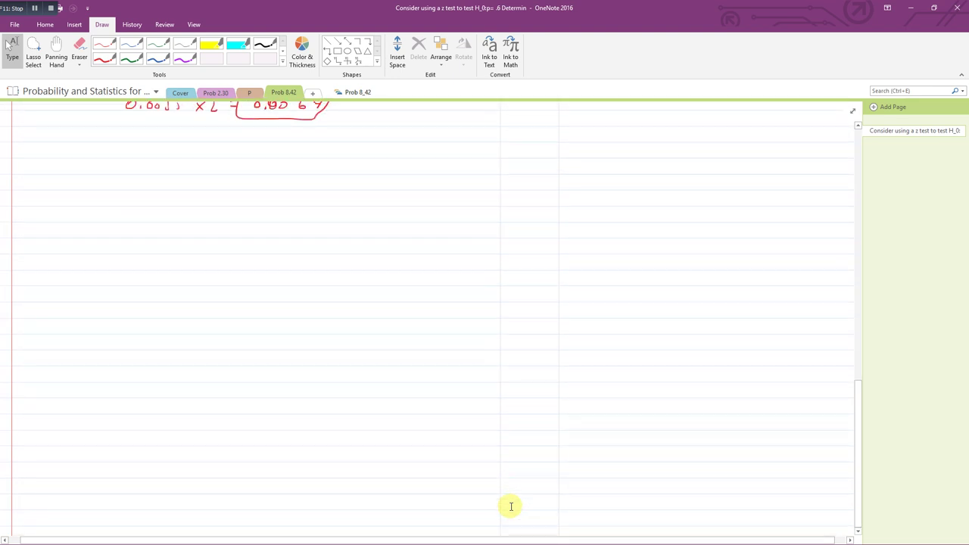
{"action": "scroll", "coordinate": [511, 506], "scroll_direction": "down", "scroll_amount": 2}
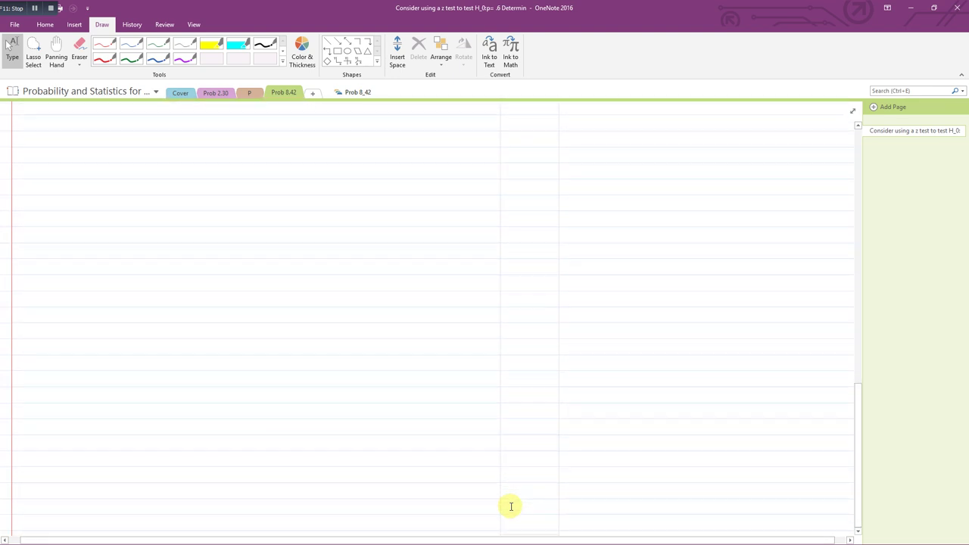
{"action": "left_click", "coordinate": [264, 45]}
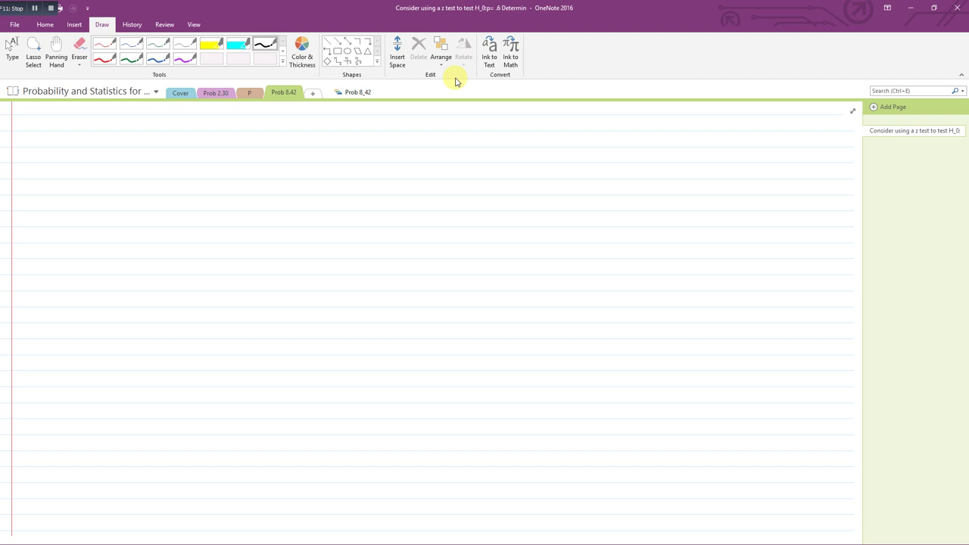
Write the label 'd.' and the null hypothesis H0: p = 0.60.
{"action": "mouse_move", "coordinate": [86, 145]}
{"action": "left_mouse_down"}
{"action": "mouse_move", "coordinate": [76, 146]}
{"action": "mouse_move", "coordinate": [88, 149]}
{"action": "left_mouse_up"}
{"action": "left_click", "coordinate": [93, 149]}
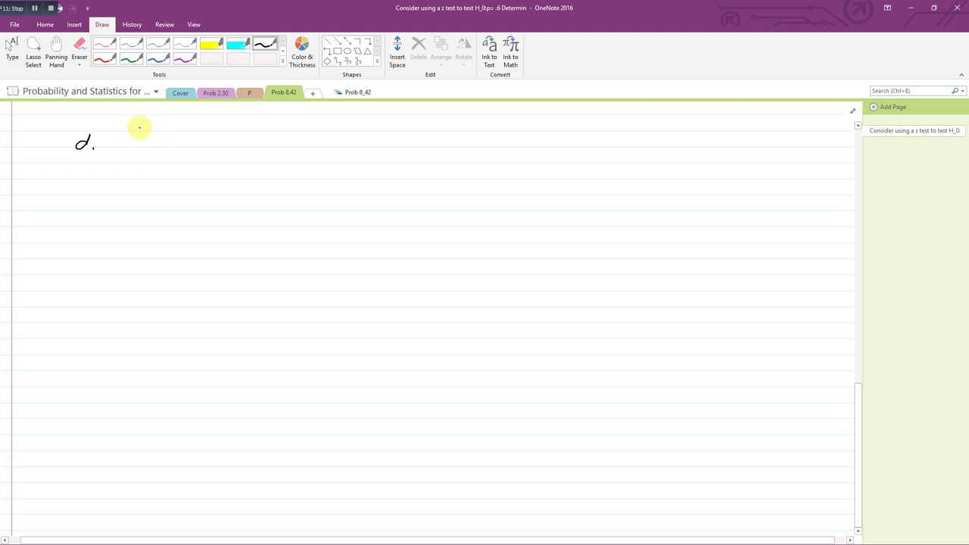
{"action": "left_click_drag", "start_coordinate": [137, 151], "coordinate": [147, 164]}
{"action": "left_click", "coordinate": [155, 165]}
{"action": "left_click", "coordinate": [160, 165]}
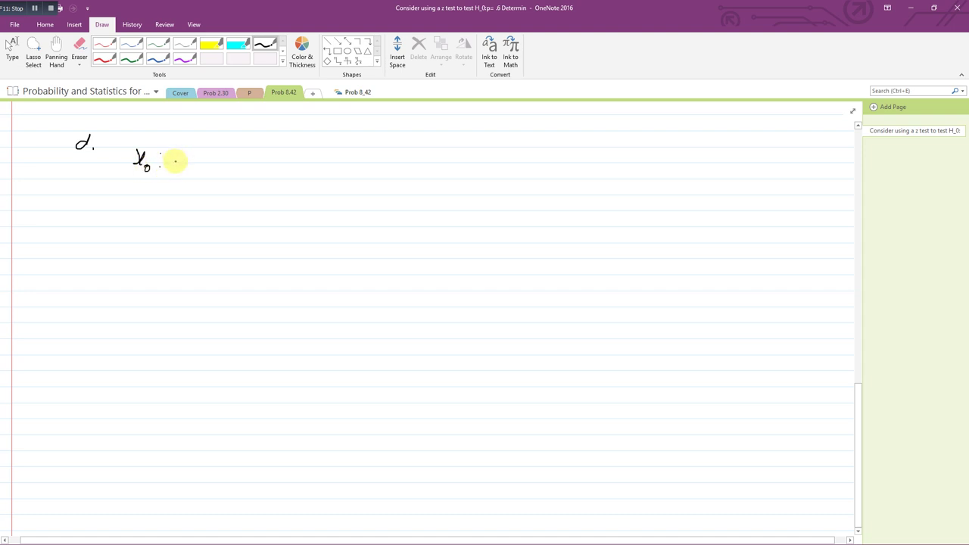
{"action": "mouse_move", "coordinate": [177, 153]}
{"action": "left_mouse_down"}
{"action": "mouse_move", "coordinate": [177, 171]}
{"action": "mouse_move", "coordinate": [201, 153]}
{"action": "left_mouse_up"}
{"action": "left_click_drag", "start_coordinate": [195, 160], "coordinate": [238, 158]}
{"action": "left_click", "coordinate": [220, 162]}
{"action": "left_click_drag", "start_coordinate": [254, 152], "coordinate": [253, 153]}
Write the alternative hypothesis HA: p < 0.60 below it.
{"action": "left_click_drag", "start_coordinate": [134, 185], "coordinate": [134, 198]}
{"action": "left_click_drag", "start_coordinate": [134, 192], "coordinate": [189, 201]}
{"action": "left_click", "coordinate": [167, 193]}
{"action": "left_click", "coordinate": [166, 198]}
{"action": "left_click_drag", "start_coordinate": [189, 188], "coordinate": [191, 195]}
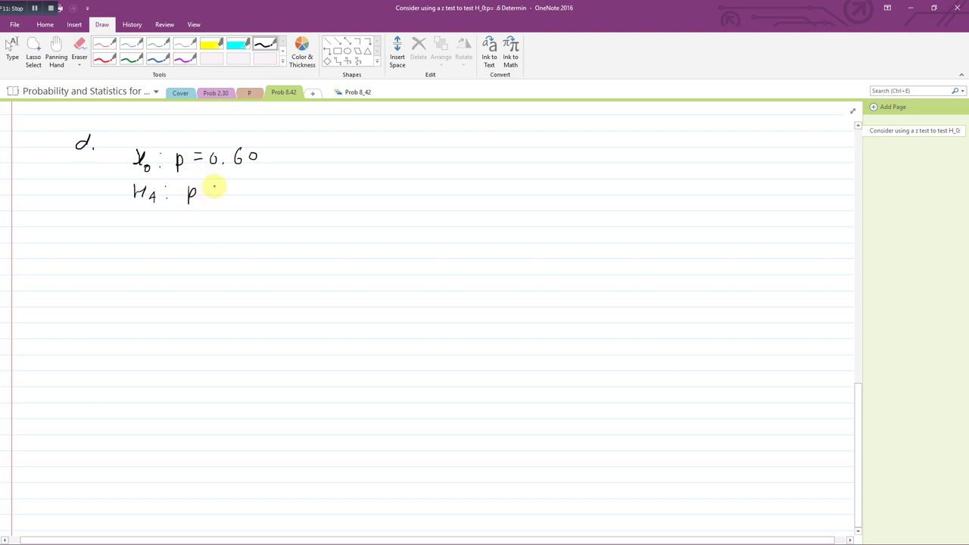
{"action": "mouse_move", "coordinate": [218, 188]}
{"action": "left_mouse_down"}
{"action": "mouse_move", "coordinate": [220, 198]}
{"action": "mouse_move", "coordinate": [262, 186]}
{"action": "left_mouse_up"}
{"action": "left_click", "coordinate": [238, 195]}
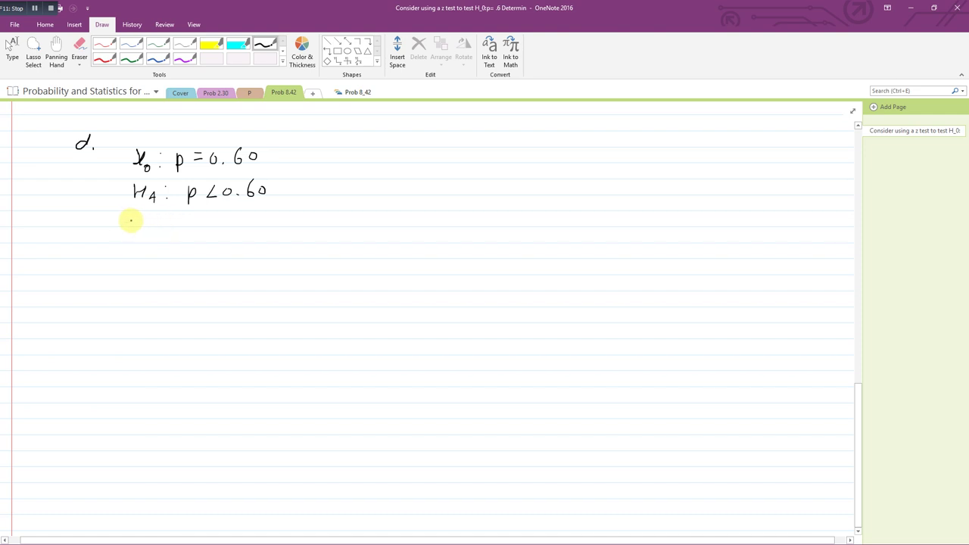
Write z = 0.25 below the hypotheses and leave pen mode.
{"action": "mouse_move", "coordinate": [126, 217]}
{"action": "left_mouse_down"}
{"action": "mouse_move", "coordinate": [134, 228]}
{"action": "mouse_move", "coordinate": [149, 222]}
{"action": "left_mouse_up"}
{"action": "left_click_drag", "start_coordinate": [141, 226], "coordinate": [149, 226]}
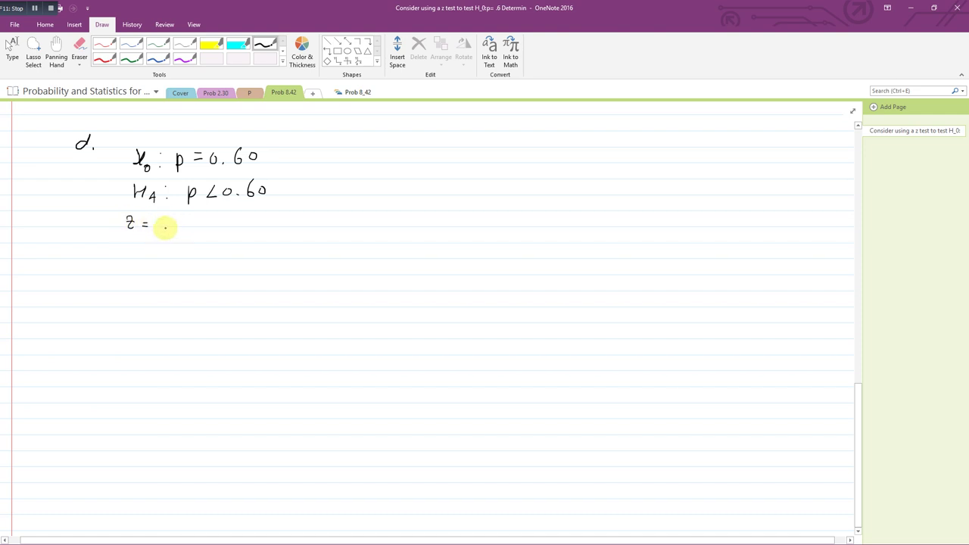
{"action": "left_click", "coordinate": [174, 224]}
{"action": "left_click_drag", "start_coordinate": [183, 219], "coordinate": [205, 220]}
{"action": "key", "text": "Escape"}
Draw part d's bell curve with a baseline and a centre tick labelled 0.6.
{"action": "scroll", "coordinate": [510, 223], "scroll_direction": "up", "scroll_amount": 10}
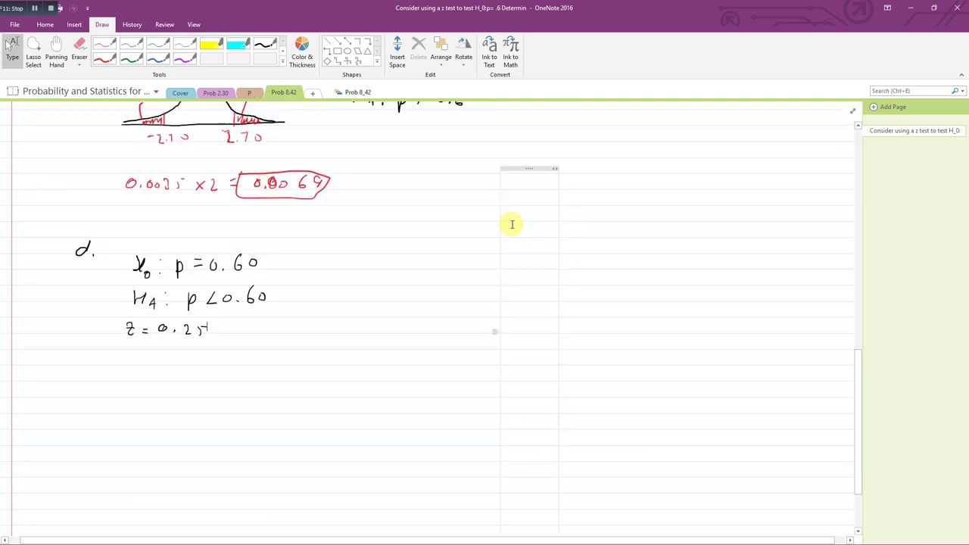
{"action": "scroll", "coordinate": [512, 224], "scroll_direction": "up", "scroll_amount": 5}
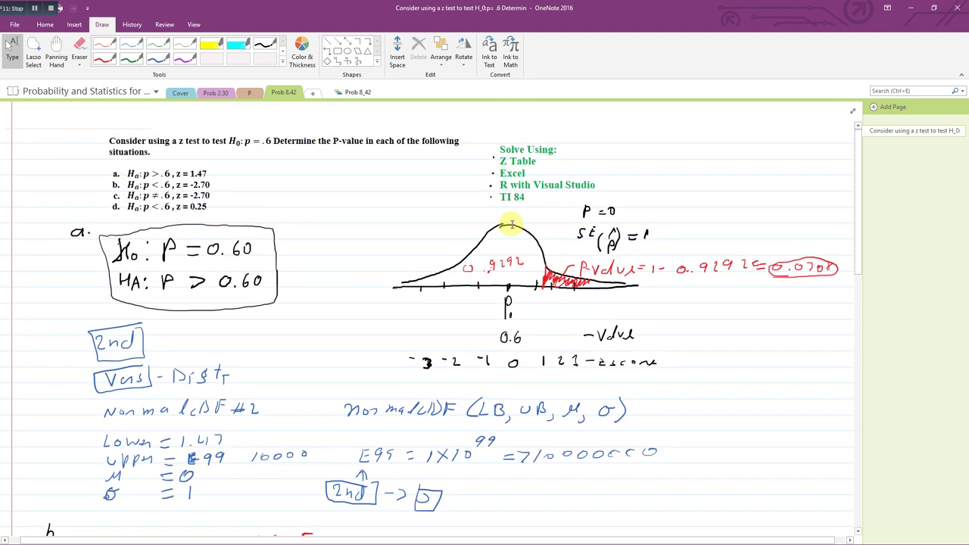
{"action": "scroll", "coordinate": [200, 214], "scroll_direction": "down", "scroll_amount": 15}
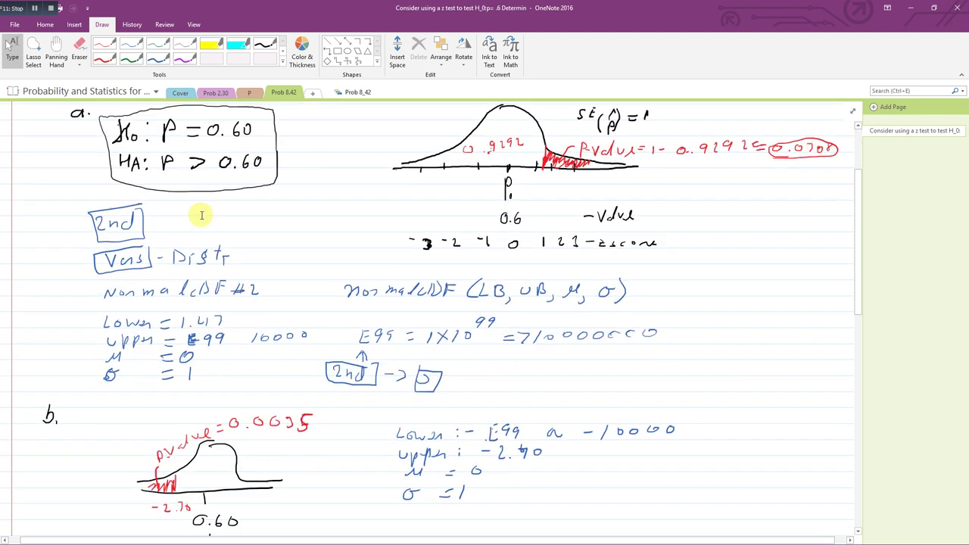
{"action": "scroll", "coordinate": [201, 218], "scroll_direction": "down", "scroll_amount": 2}
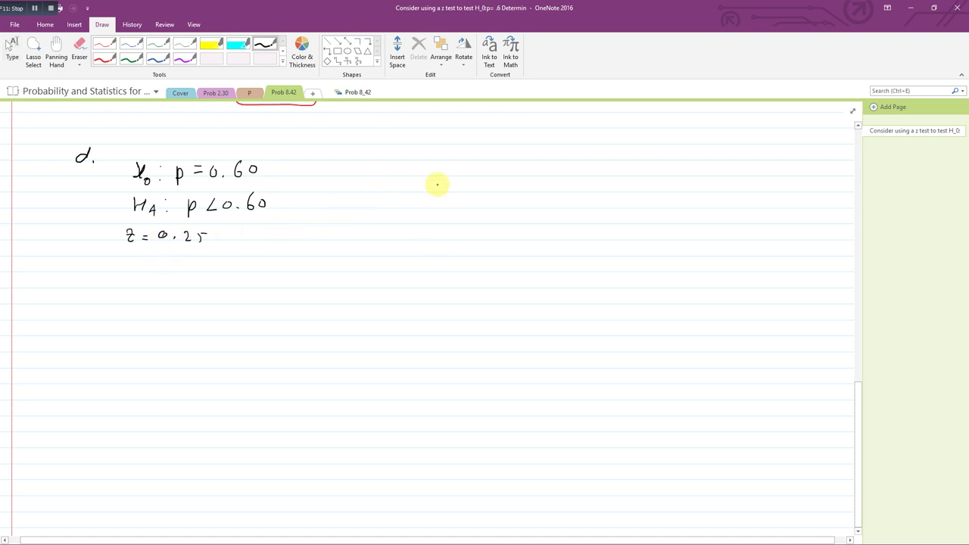
{"action": "left_click_drag", "start_coordinate": [442, 176], "coordinate": [349, 220]}
{"action": "mouse_move", "coordinate": [431, 182]}
{"action": "left_mouse_down"}
{"action": "mouse_move", "coordinate": [440, 177]}
{"action": "mouse_move", "coordinate": [480, 208]}
{"action": "mouse_move", "coordinate": [539, 217]}
{"action": "left_mouse_up"}
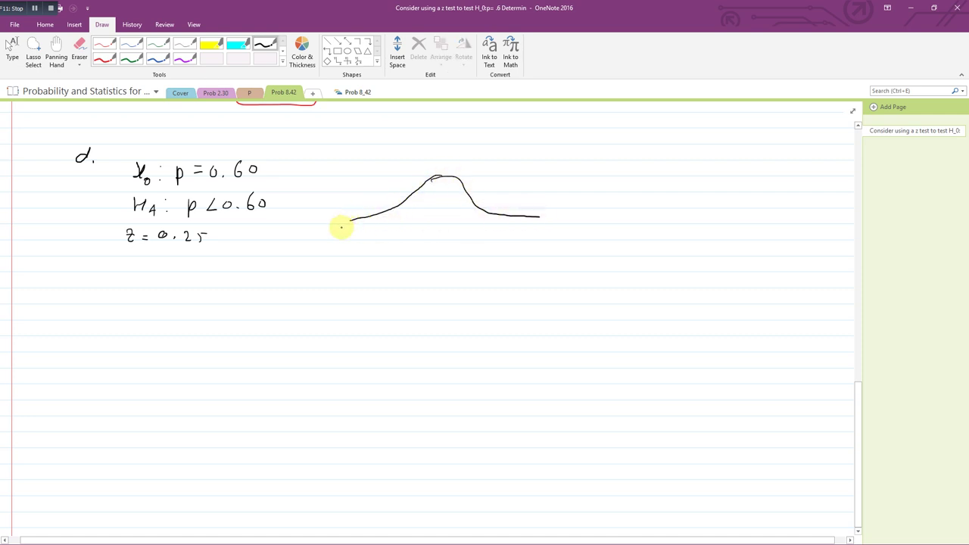
{"action": "left_click_drag", "start_coordinate": [341, 226], "coordinate": [545, 226]}
{"action": "left_click_drag", "start_coordinate": [437, 226], "coordinate": [429, 250]}
{"action": "left_click", "coordinate": [435, 253]}
{"action": "left_click_drag", "start_coordinate": [447, 244], "coordinate": [445, 251]}
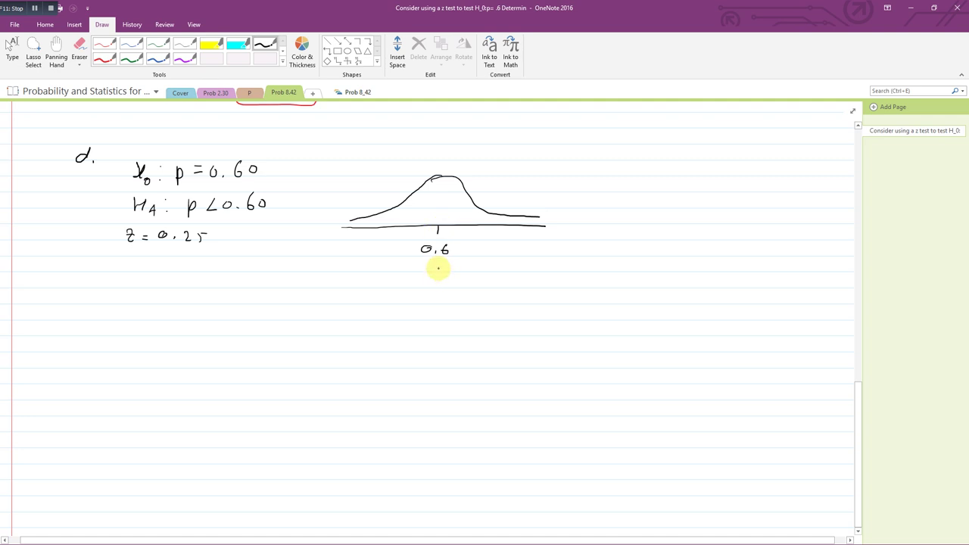
{"action": "left_click_drag", "start_coordinate": [437, 267], "coordinate": [439, 267]}
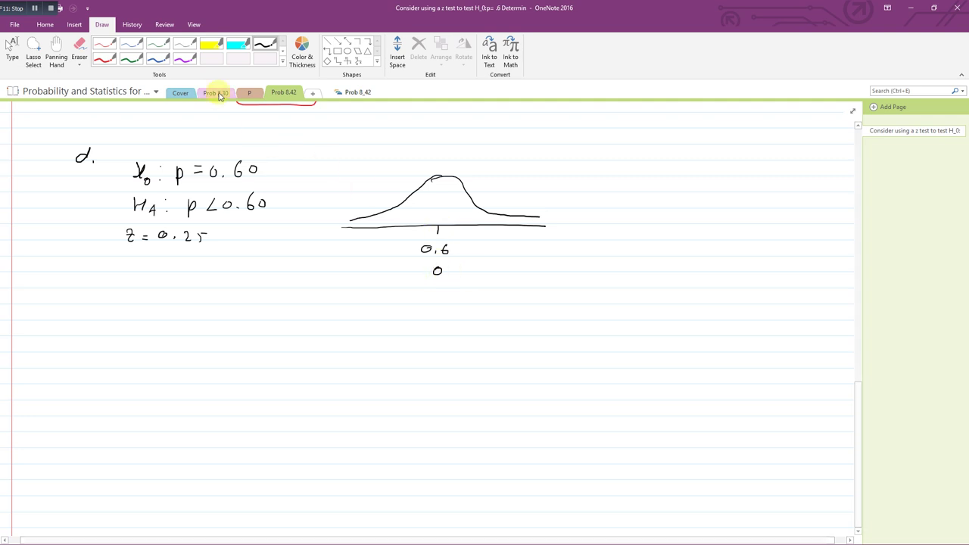
In green, add axis tick marks and z labels from -3 to 3.
{"action": "left_click", "coordinate": [131, 58]}
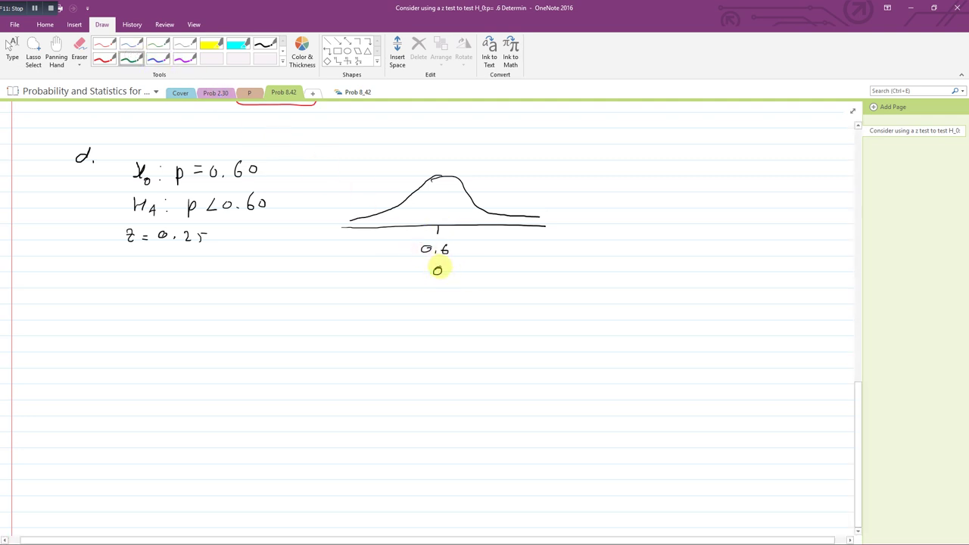
{"action": "left_click_drag", "start_coordinate": [437, 266], "coordinate": [505, 278]}
{"action": "mouse_move", "coordinate": [398, 270]}
{"action": "left_mouse_down"}
{"action": "mouse_move", "coordinate": [409, 275]}
{"action": "mouse_move", "coordinate": [362, 276]}
{"action": "left_mouse_up"}
{"action": "left_click_drag", "start_coordinate": [409, 224], "coordinate": [355, 233]}
{"action": "left_click_drag", "start_coordinate": [460, 225], "coordinate": [515, 228]}
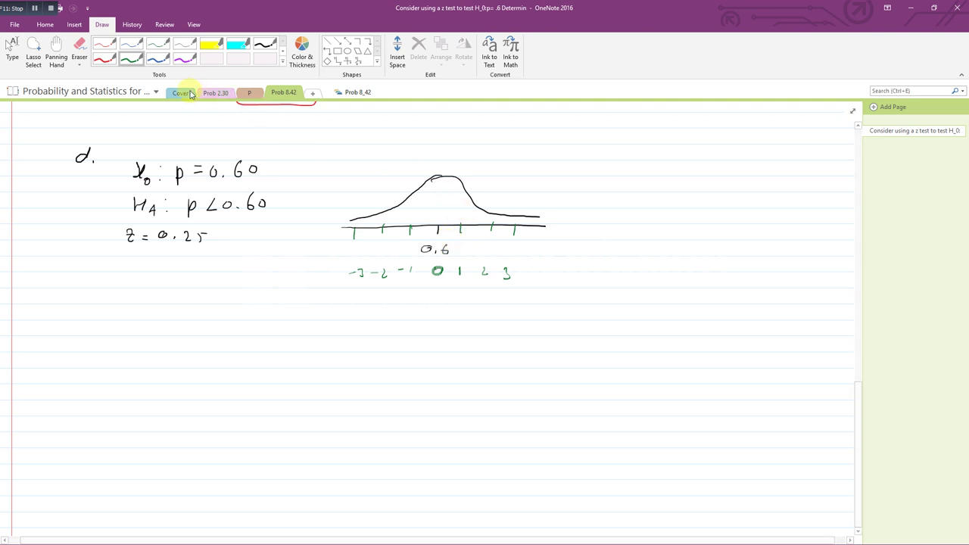
In red, draw a line at z = 0.25 and shade the area to its left.
{"action": "left_click", "coordinate": [104, 59]}
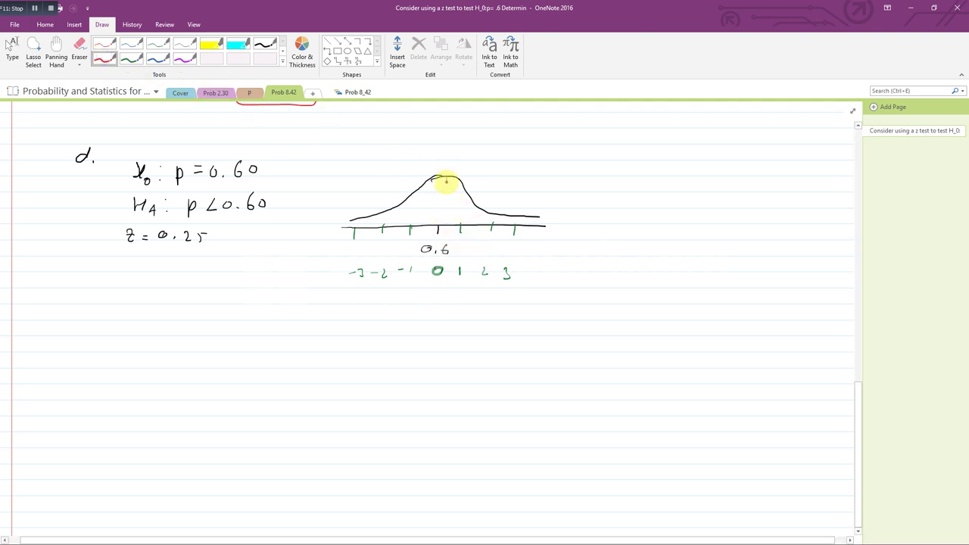
{"action": "left_click_drag", "start_coordinate": [446, 178], "coordinate": [451, 221]}
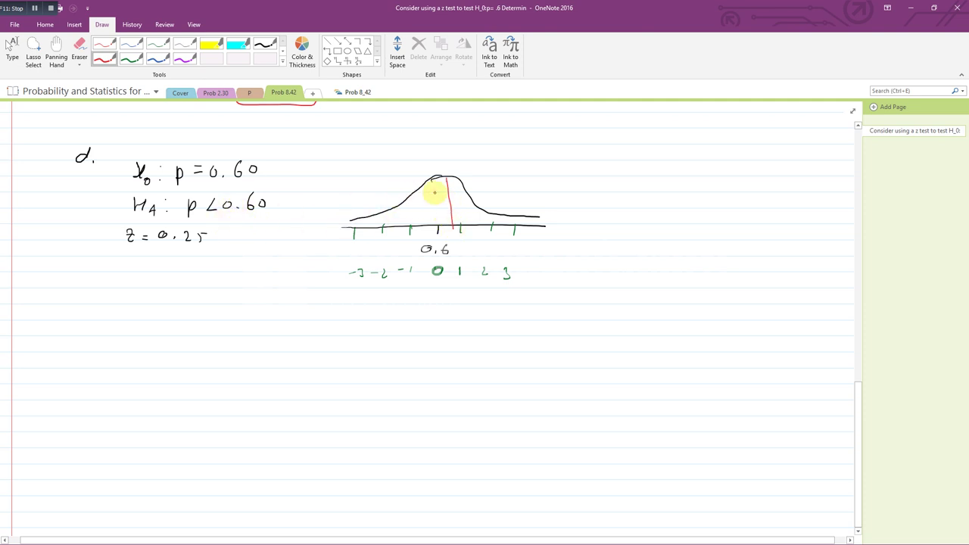
{"action": "mouse_move", "coordinate": [439, 194]}
{"action": "left_mouse_down"}
{"action": "mouse_move", "coordinate": [389, 217]}
{"action": "mouse_move", "coordinate": [462, 236]}
{"action": "left_mouse_up"}
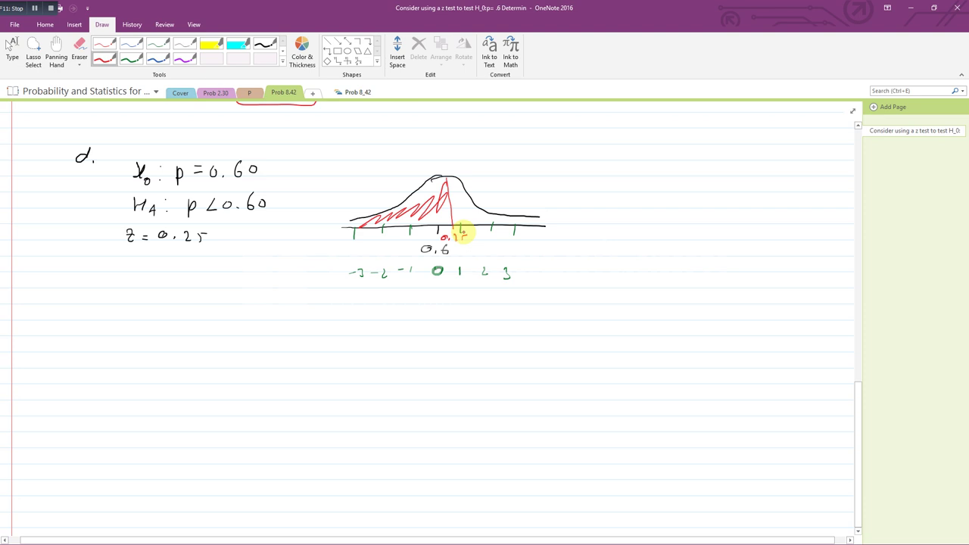
{"action": "key", "text": "Escape"}
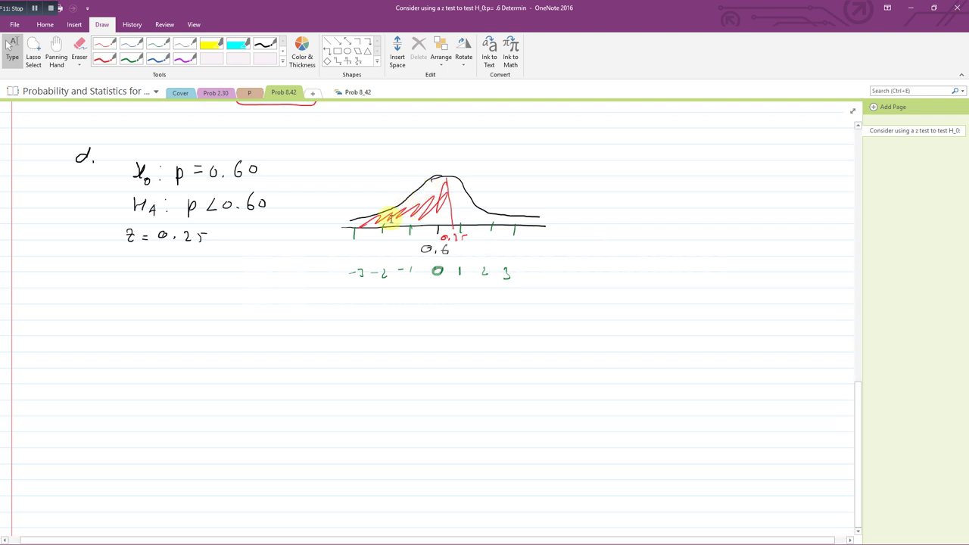
{"action": "scroll", "coordinate": [362, 220], "scroll_direction": "up", "scroll_amount": 5}
{"action": "scroll", "coordinate": [365, 219], "scroll_direction": "up", "scroll_amount": 15}
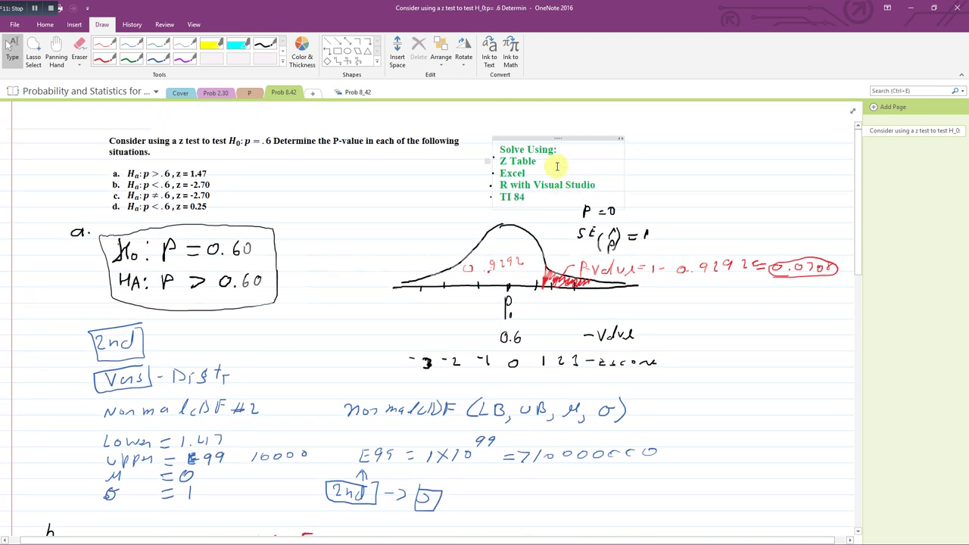
Look up z = 0.25 (row 0.2, column .05) in Table A.3, finding .5987.
{"action": "left_click", "coordinate": [180, 93]}
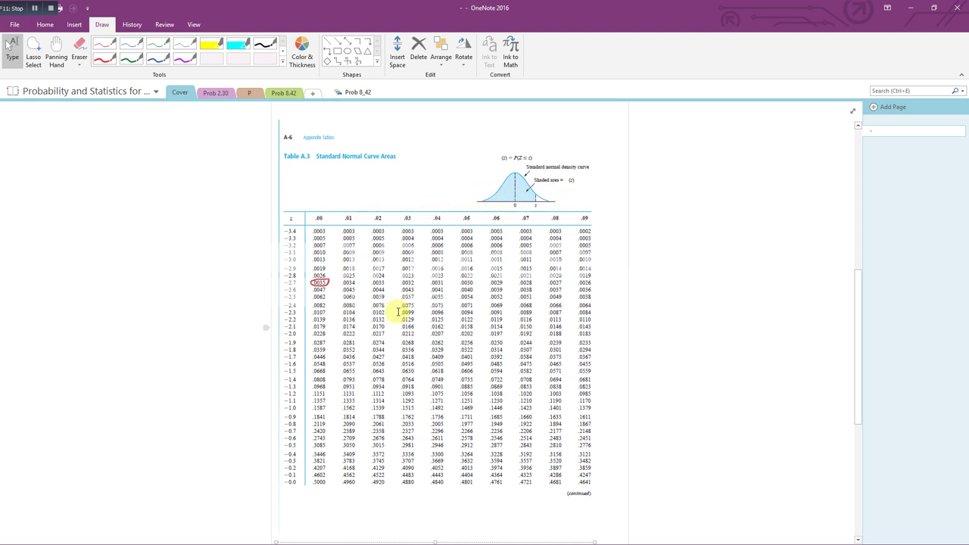
{"action": "scroll", "coordinate": [259, 464], "scroll_direction": "down", "scroll_amount": 3}
{"action": "scroll", "coordinate": [308, 395], "scroll_direction": "down", "scroll_amount": 1}
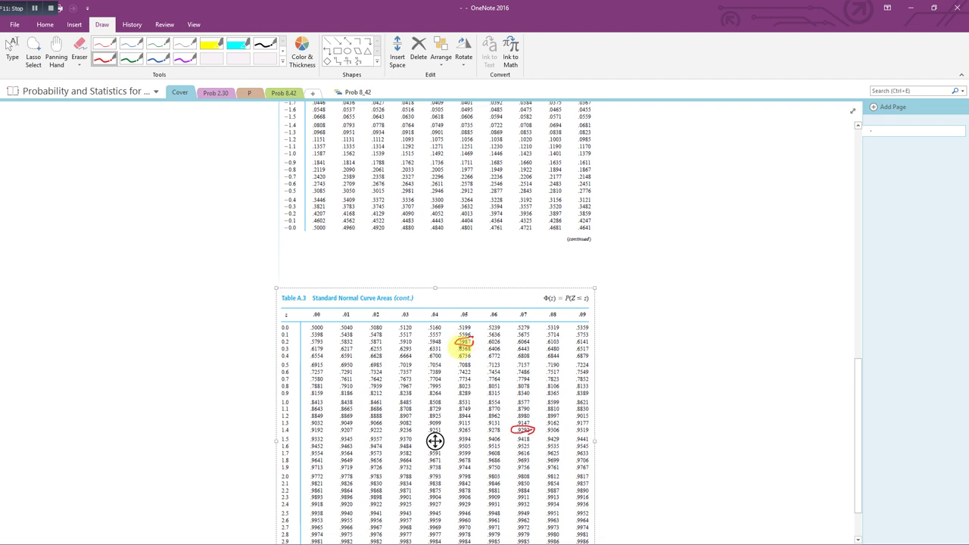
{"action": "key", "text": "Escape"}
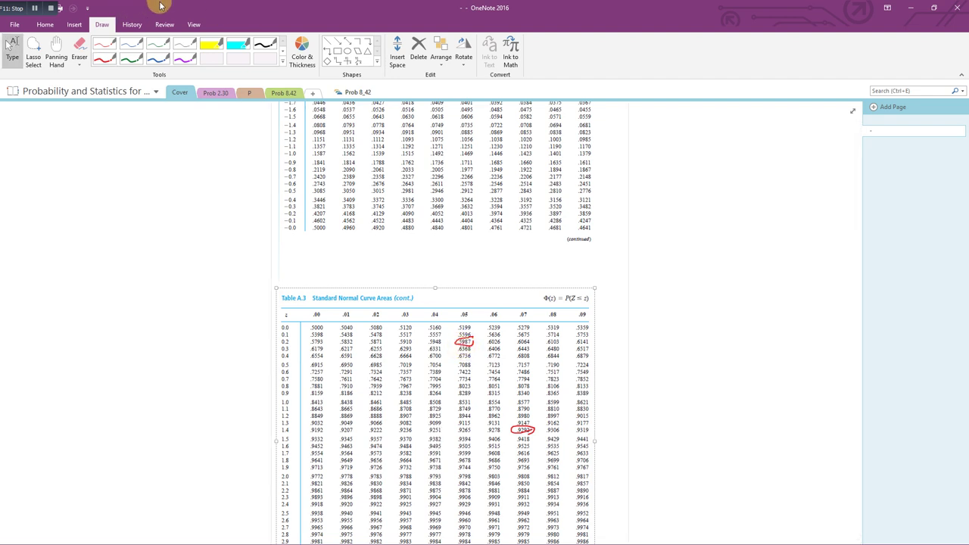
{"action": "left_click", "coordinate": [282, 93]}
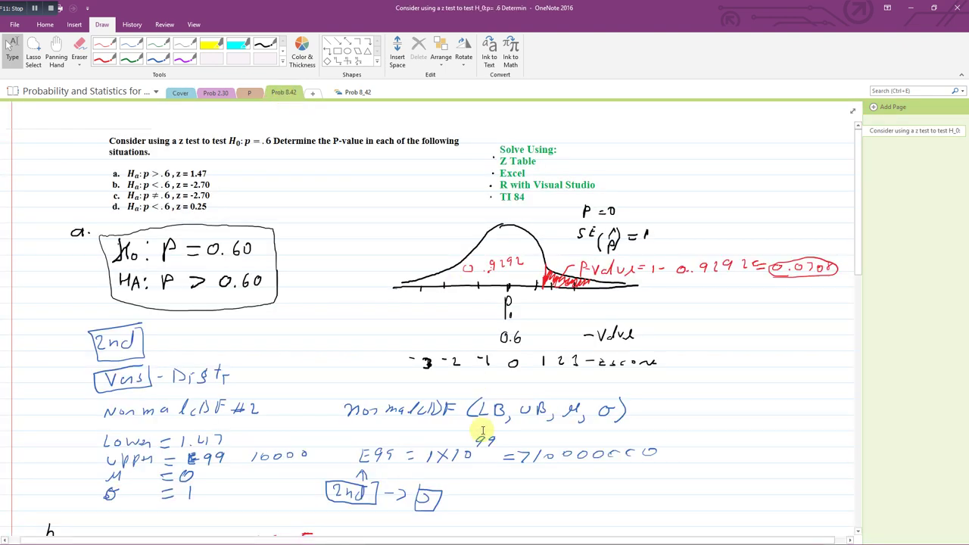
Bracket the shaded area of part d and label it p-value 0.5987.
{"action": "scroll", "coordinate": [482, 430], "scroll_direction": "down", "scroll_amount": 2}
{"action": "scroll", "coordinate": [483, 430], "scroll_direction": "down", "scroll_amount": 10}
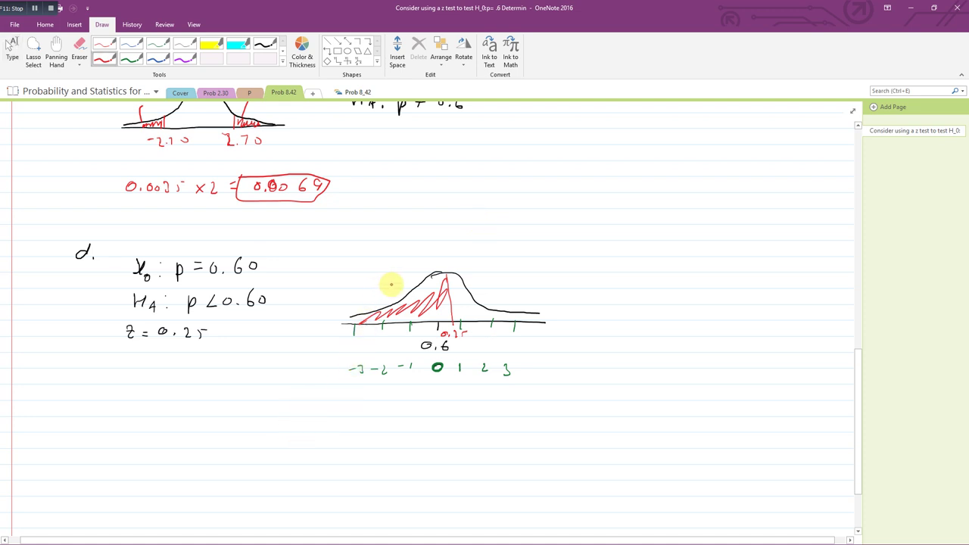
{"action": "mouse_move", "coordinate": [403, 293]}
{"action": "left_mouse_down"}
{"action": "mouse_move", "coordinate": [400, 275]}
{"action": "mouse_move", "coordinate": [421, 260]}
{"action": "mouse_move", "coordinate": [553, 244]}
{"action": "mouse_move", "coordinate": [563, 257]}
{"action": "left_mouse_up"}
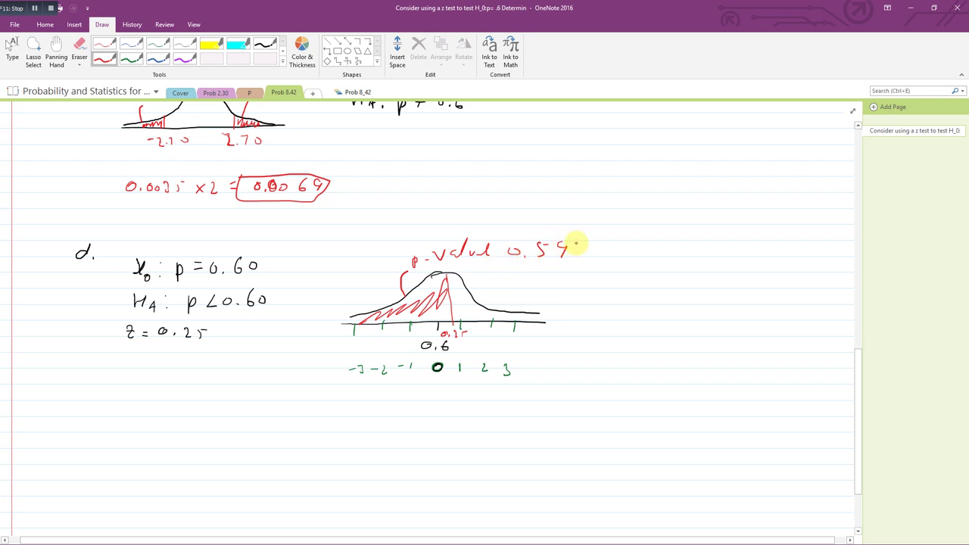
{"action": "mouse_move", "coordinate": [580, 242]}
{"action": "left_mouse_down"}
{"action": "mouse_move", "coordinate": [594, 254]}
{"action": "mouse_move", "coordinate": [570, 254]}
{"action": "left_mouse_up"}
{"action": "key", "text": "Escape"}
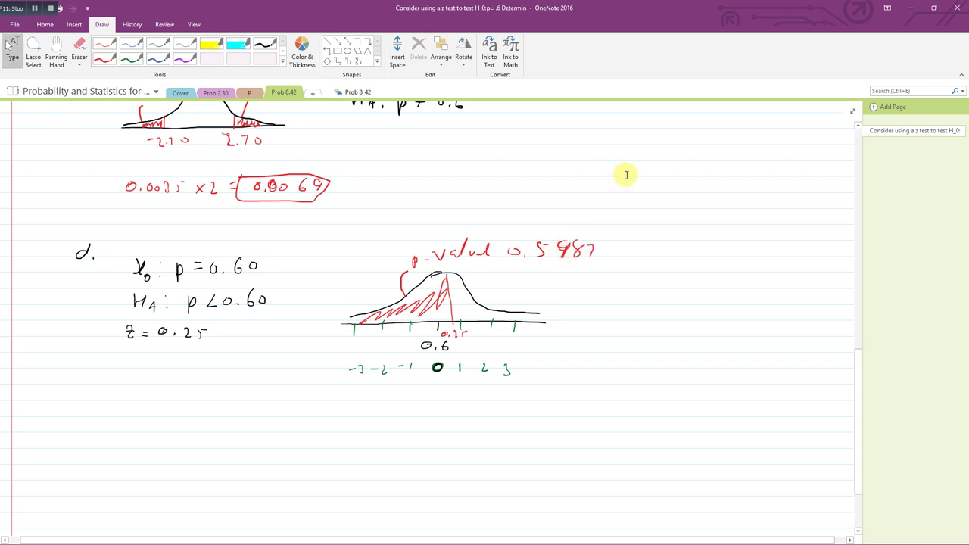
Switch from OneNote to the Prob 8.42 Excel formulas workbook and select H13.
{"action": "scroll", "coordinate": [627, 172], "scroll_direction": "up", "scroll_amount": 10}
{"action": "scroll", "coordinate": [628, 169], "scroll_direction": "up", "scroll_amount": 3}
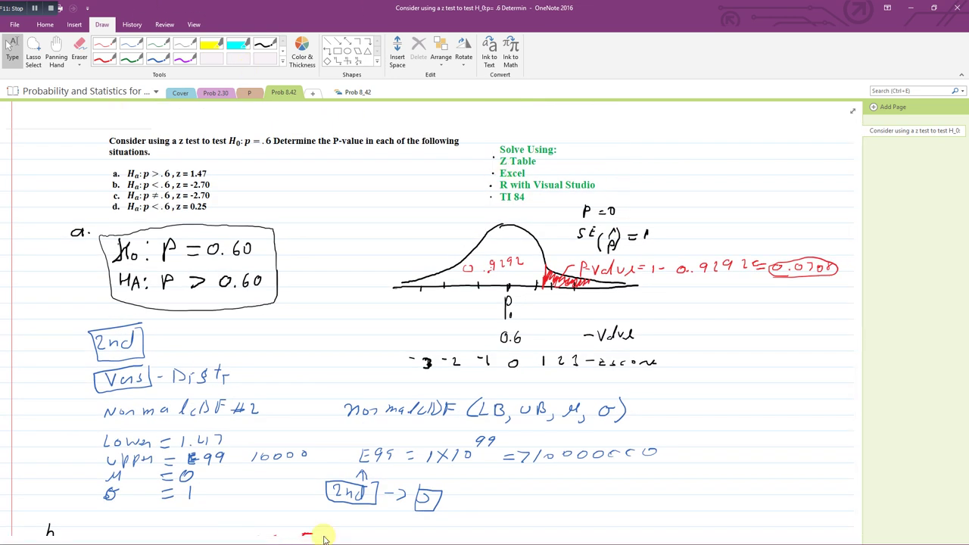
{"action": "left_click", "coordinate": [903, 14]}
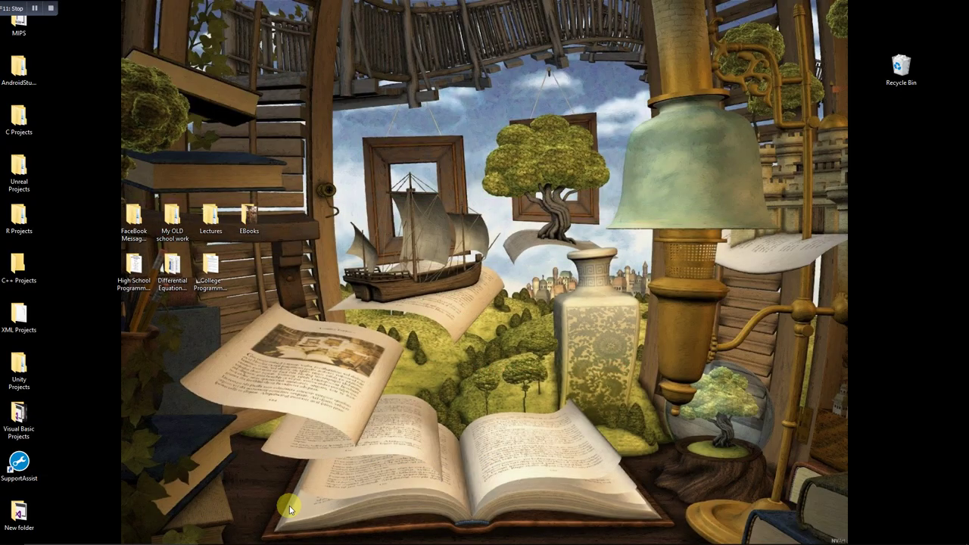
{"action": "left_click", "coordinate": [316, 536]}
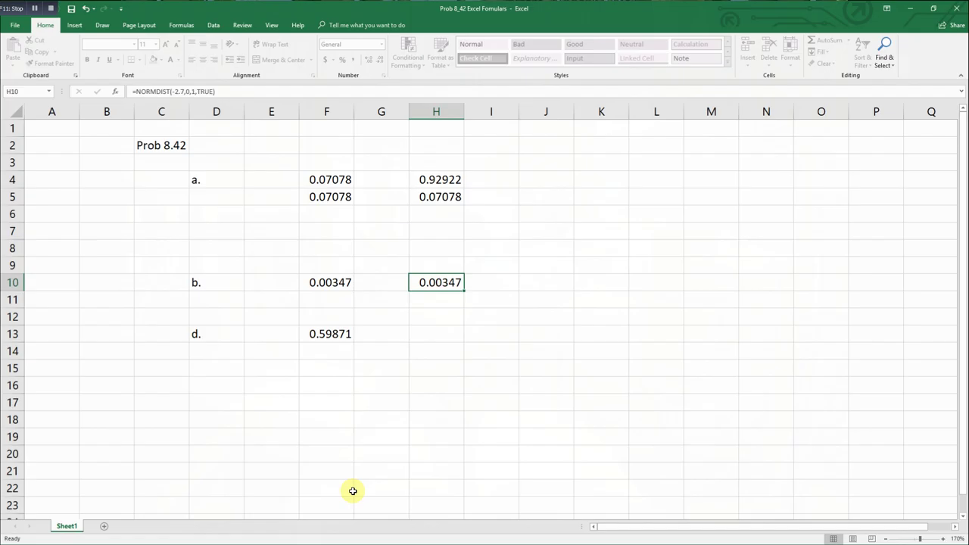
{"action": "left_click", "coordinate": [428, 333]}
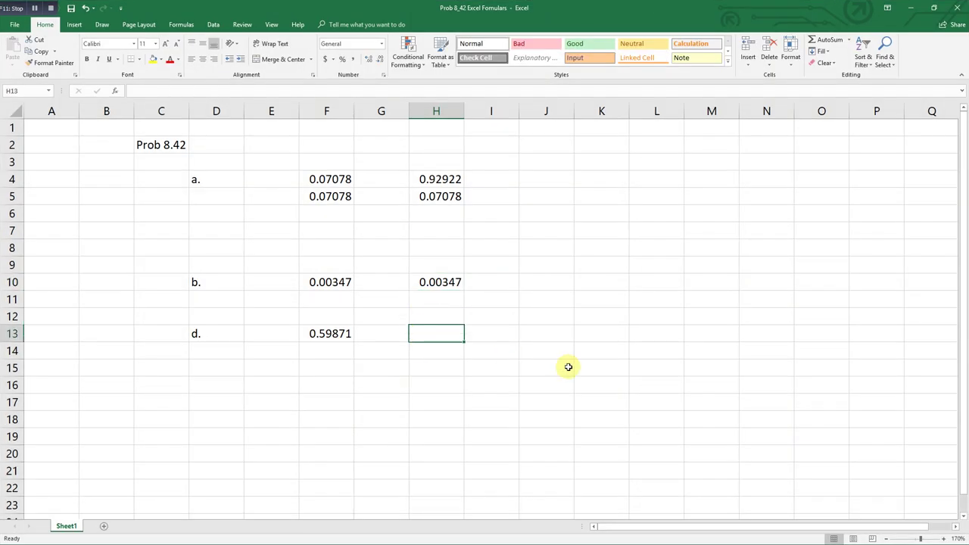
Enter =NORMDIST(0.25,0,1,TRUE) in H13 to get 0.59871, then minimize Excel.
{"action": "type", "text": "="}
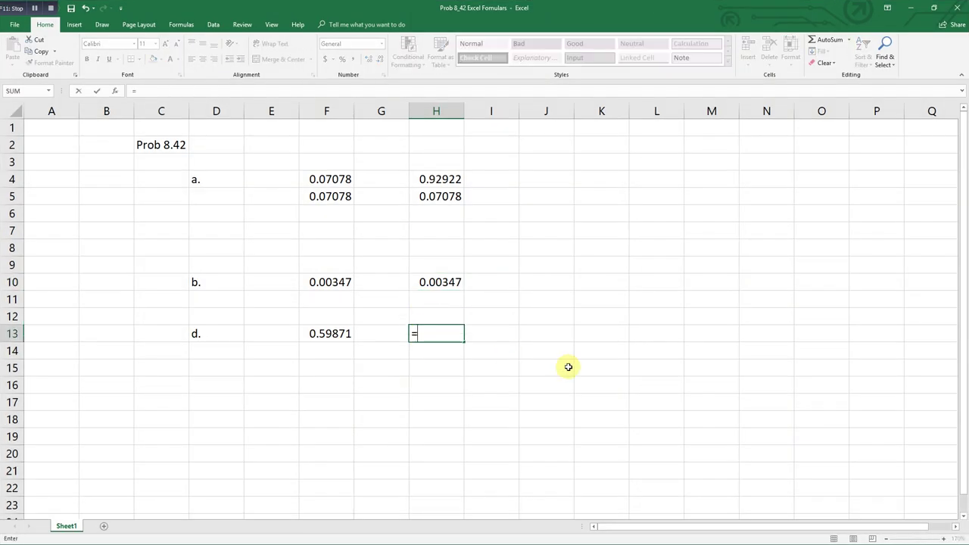
{"action": "type", "text": "nor"}
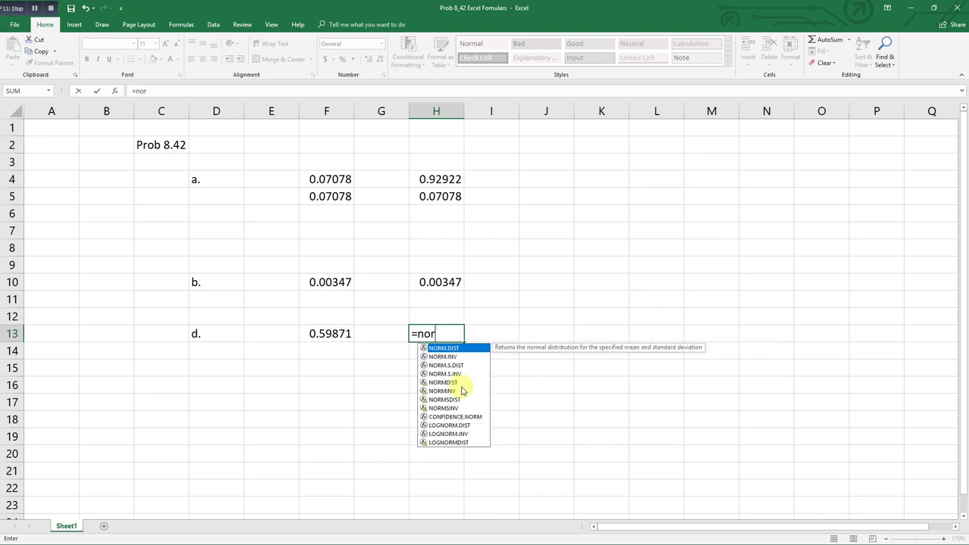
{"action": "double_click", "coordinate": [456, 384]}
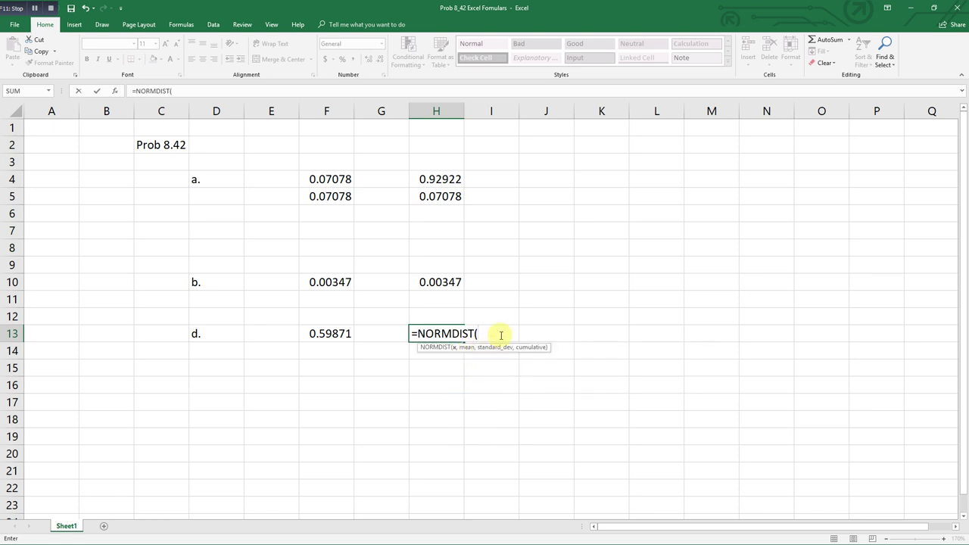
{"action": "type", "text": "0.25,0"}
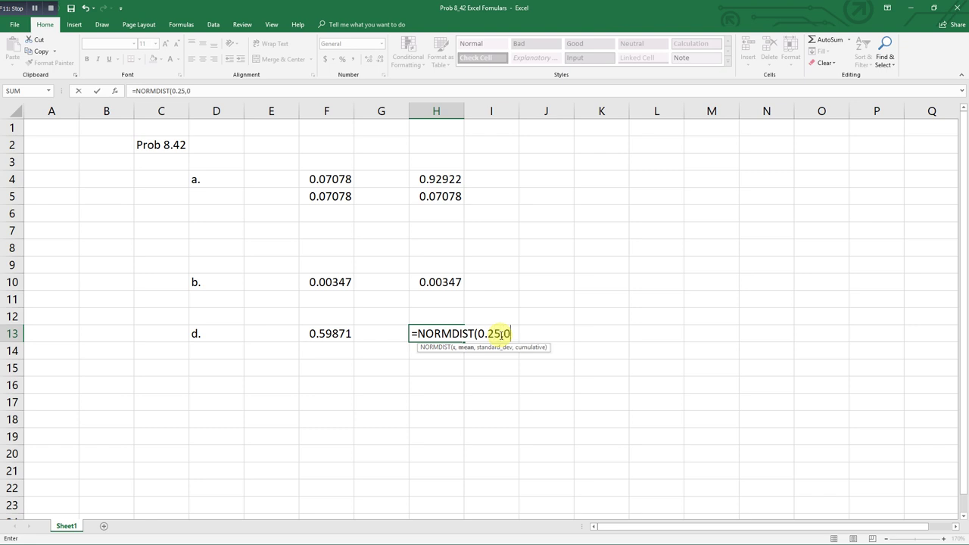
{"action": "type", "text": ",1,"}
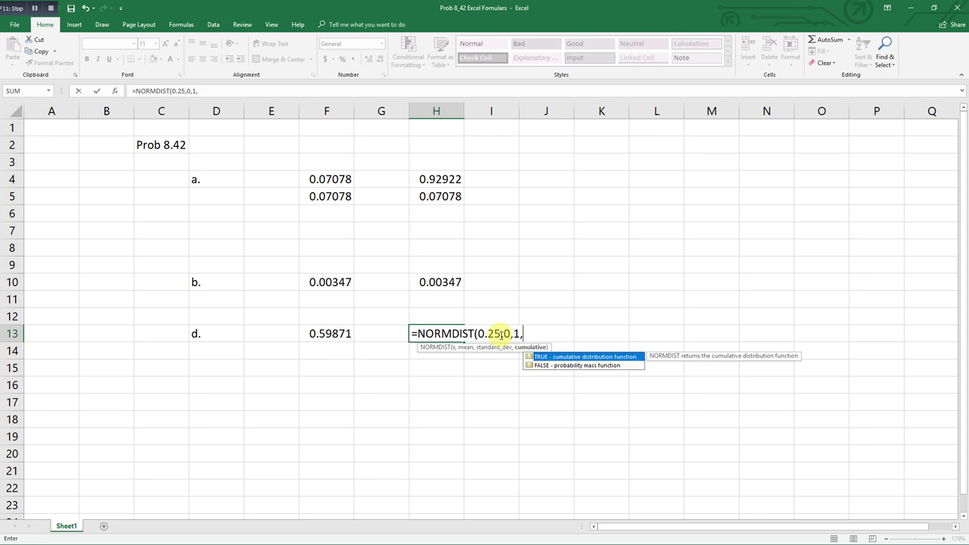
{"action": "double_click", "coordinate": [551, 357]}
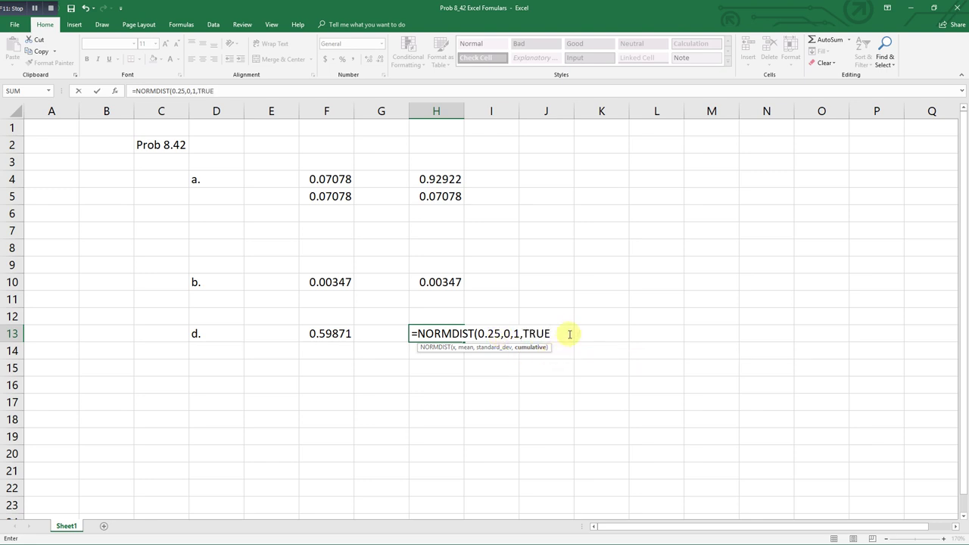
{"action": "type", "text": ")"}
{"action": "key", "text": "Return"}
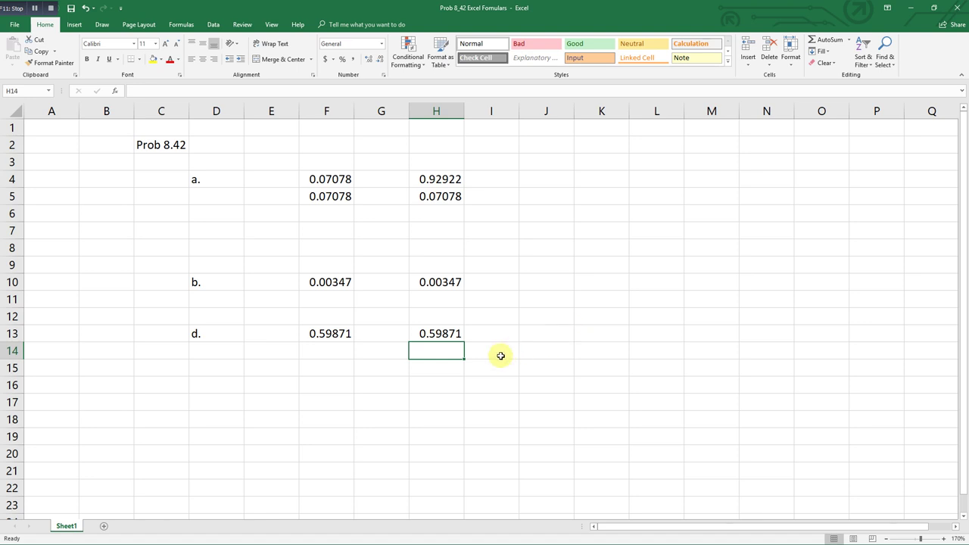
{"action": "left_click", "coordinate": [439, 333]}
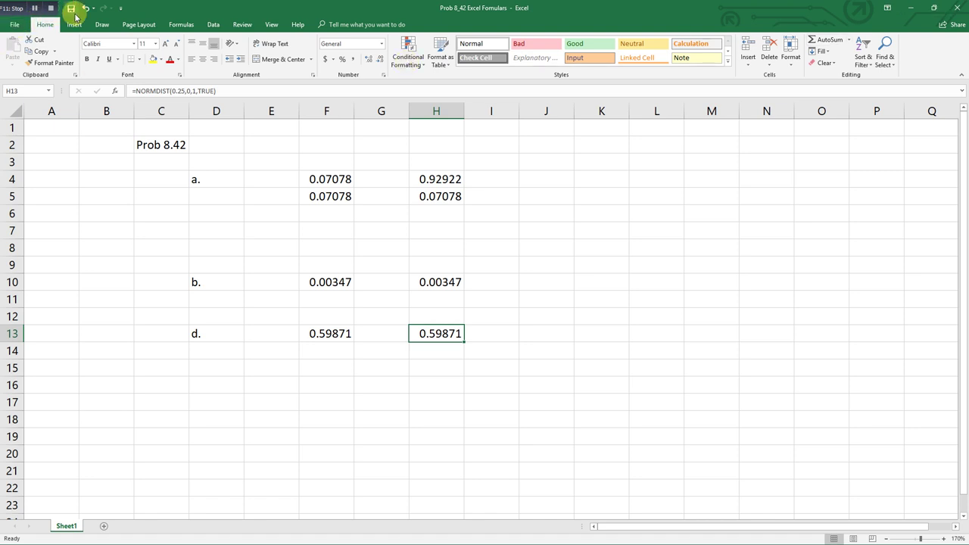
{"action": "left_click", "coordinate": [911, 7]}
Evaluate pnorm(0.25,0,1,TRUE) in R Interactive, confirm 0.5987063, then close Visual Studio.
{"action": "mouse_move", "coordinate": [431, 538]}
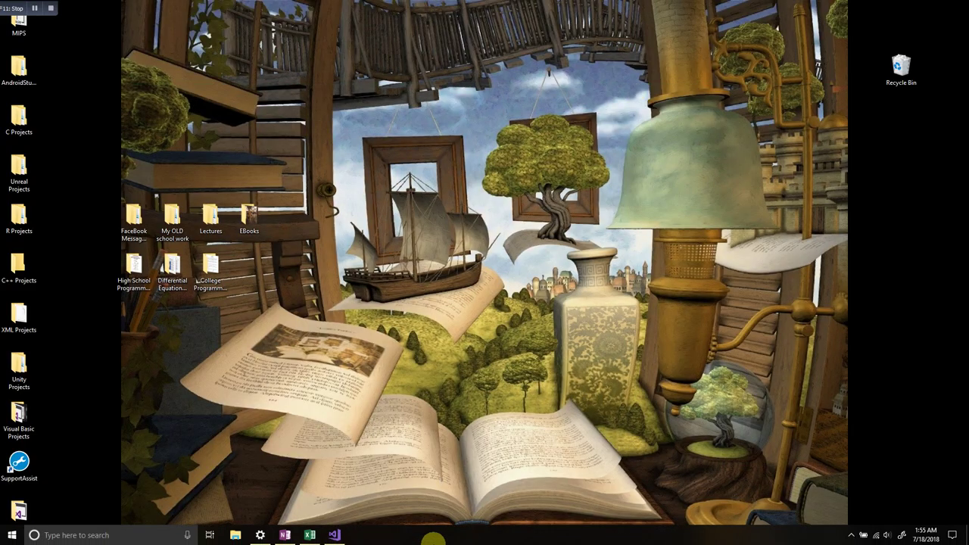
{"action": "left_click", "coordinate": [340, 535]}
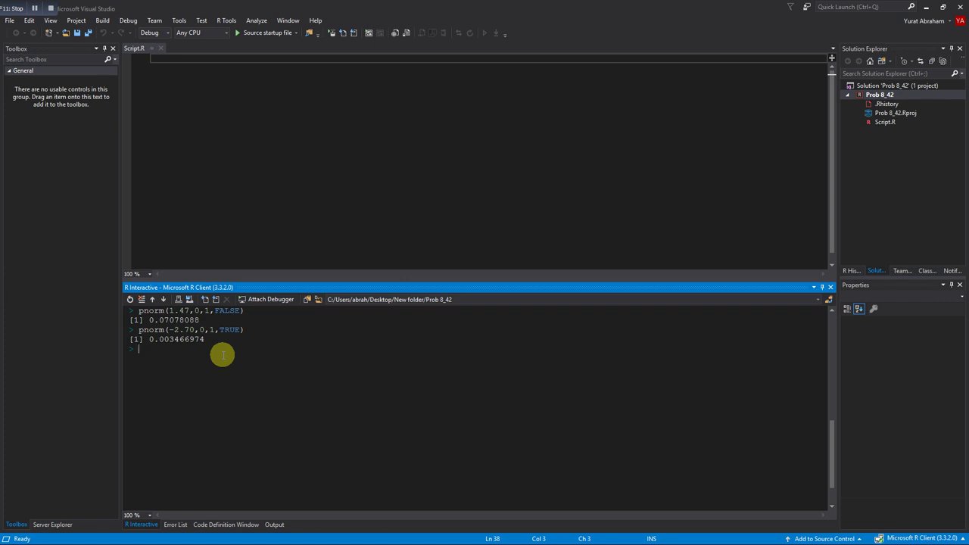
{"action": "type", "text": "p"}
{"action": "type", "text": "nom,"}
{"action": "type", "text": "("}
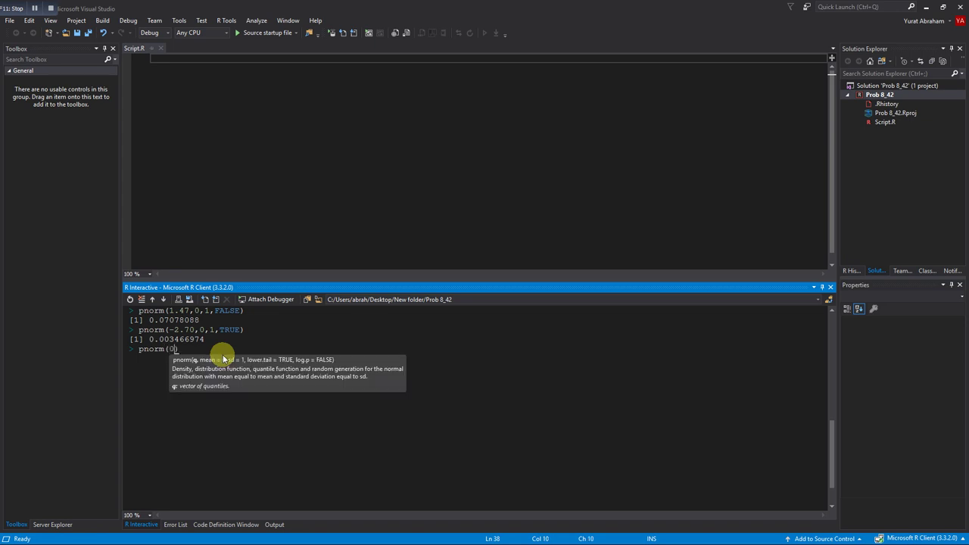
{"action": "type", "text": "0.25,"}
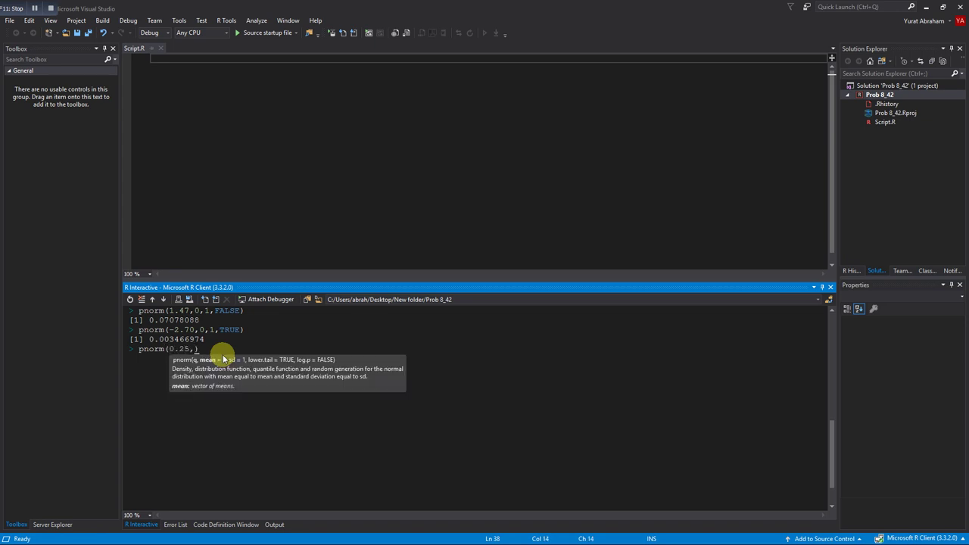
{"action": "type", "text": "0,"}
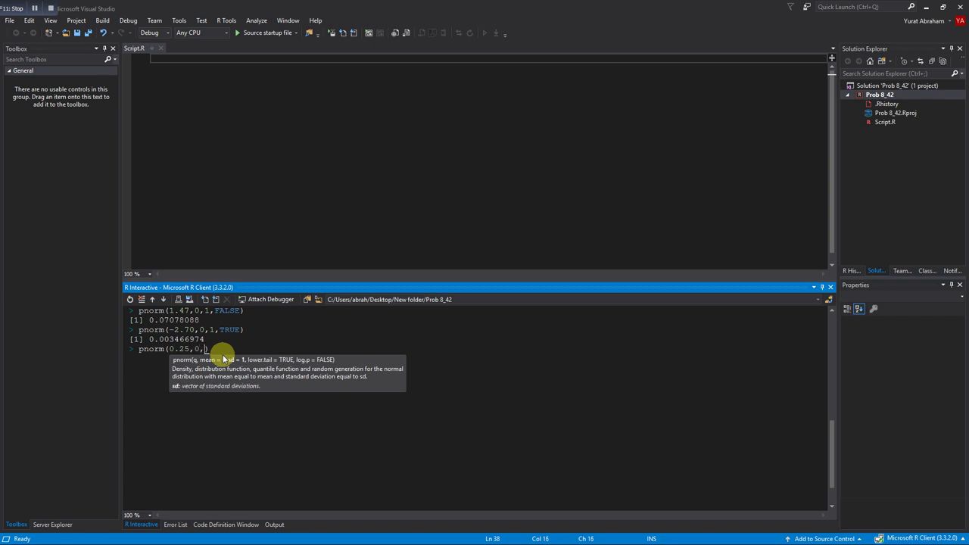
{"action": "type", "text": "1,"}
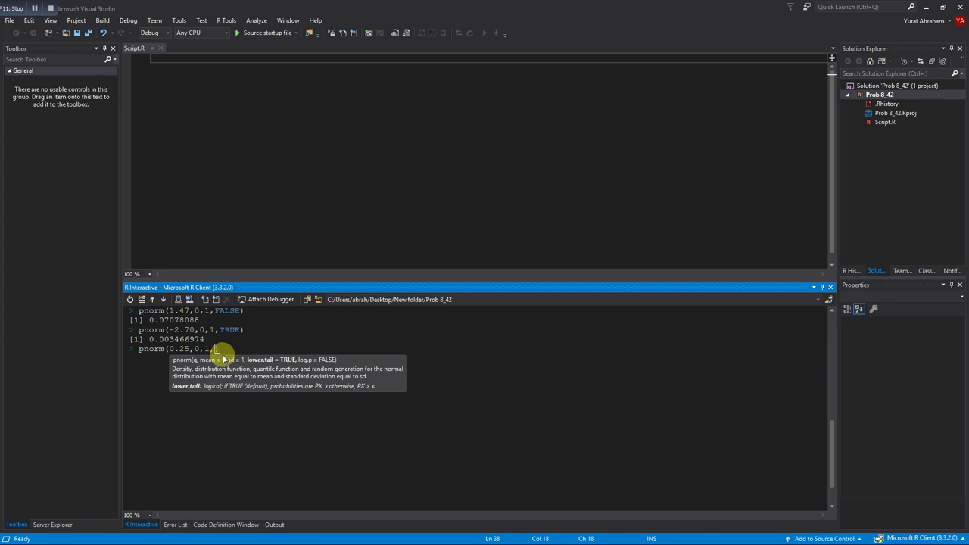
{"action": "type", "text": "TRUE"}
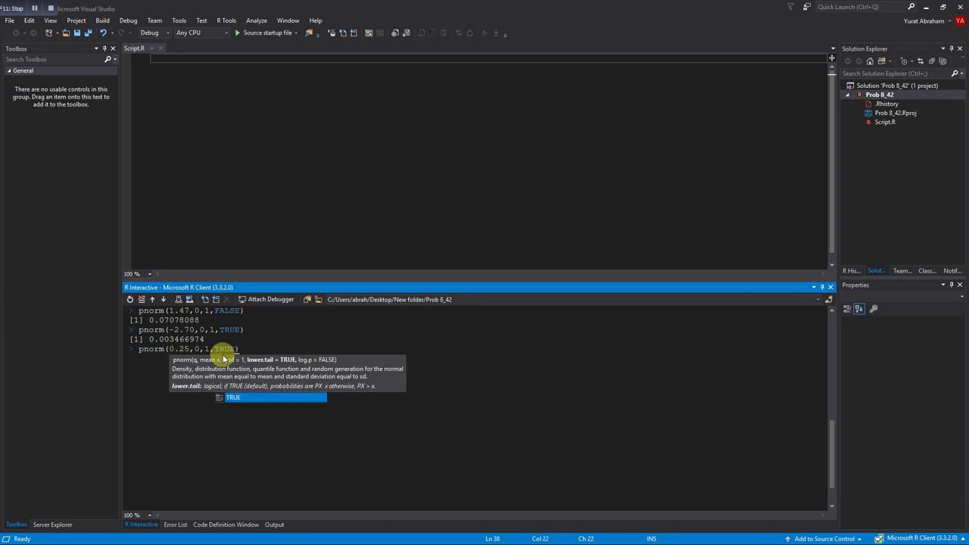
{"action": "left_click", "coordinate": [265, 340]}
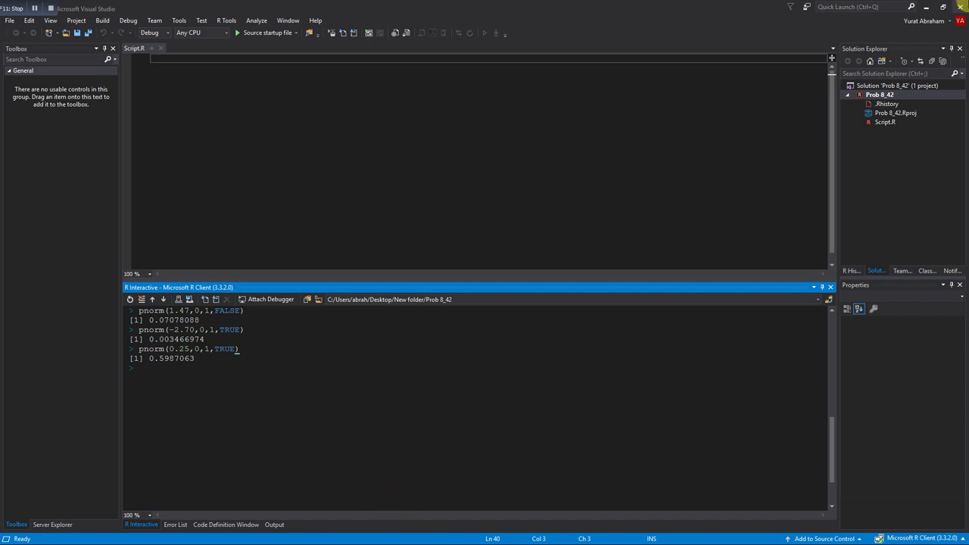
{"action": "left_click", "coordinate": [960, 6]}
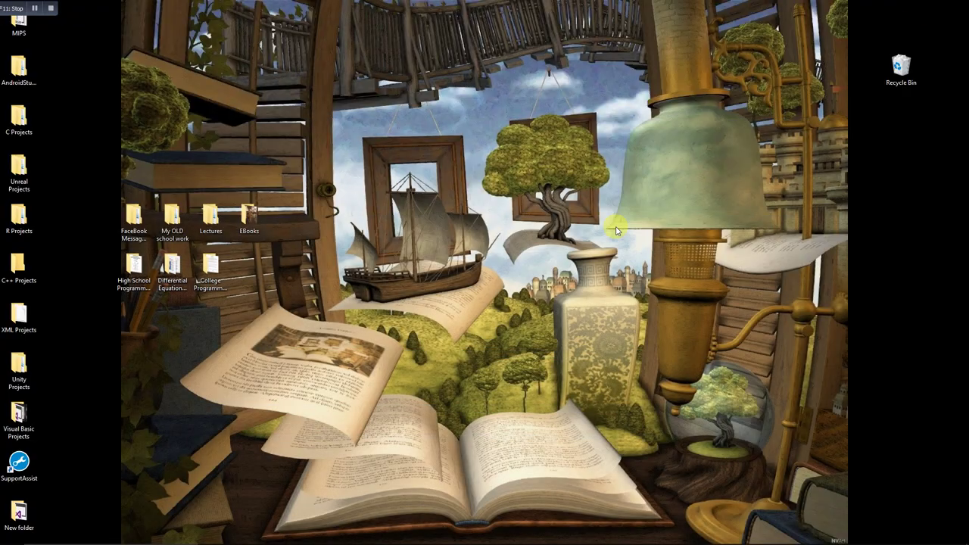
Return to OneNote and scroll the Prob 8.42 page down to part d's p-value 0.5987.
{"action": "mouse_move", "coordinate": [409, 540]}
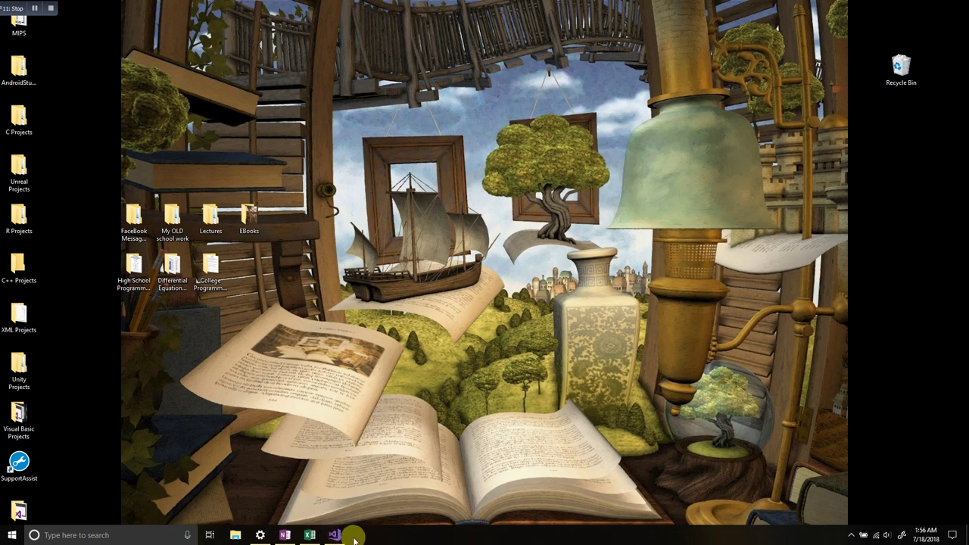
{"action": "mouse_move", "coordinate": [335, 535]}
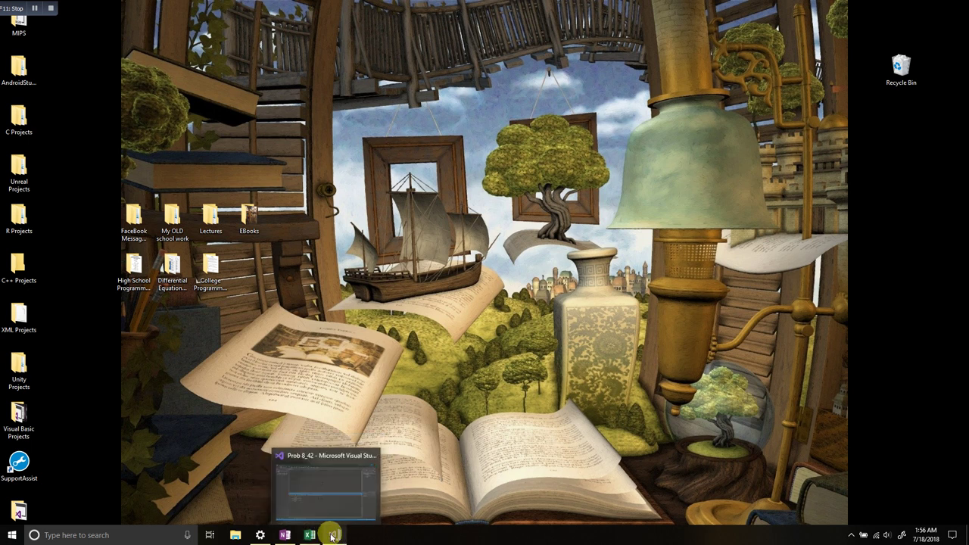
{"action": "left_click", "coordinate": [285, 534]}
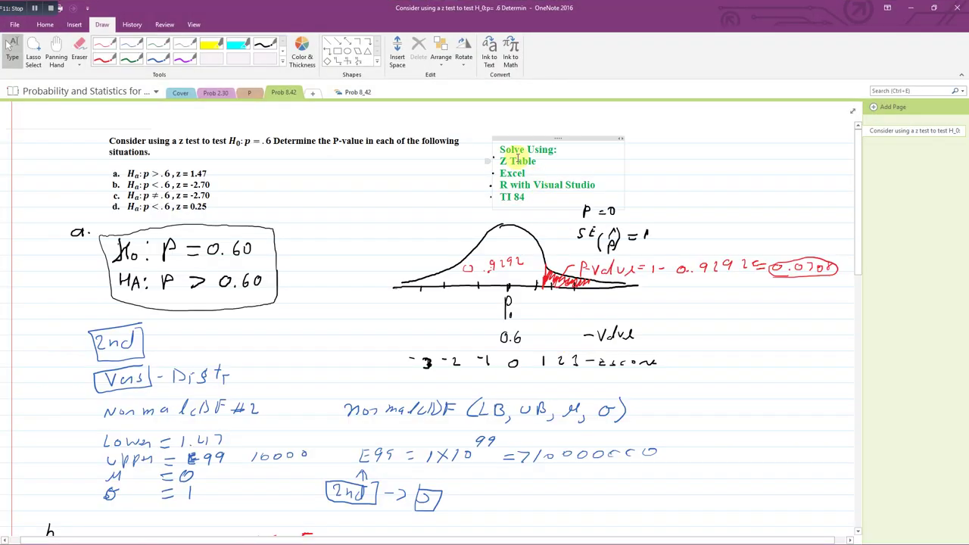
{"action": "scroll", "coordinate": [534, 197], "scroll_direction": "down", "scroll_amount": 1}
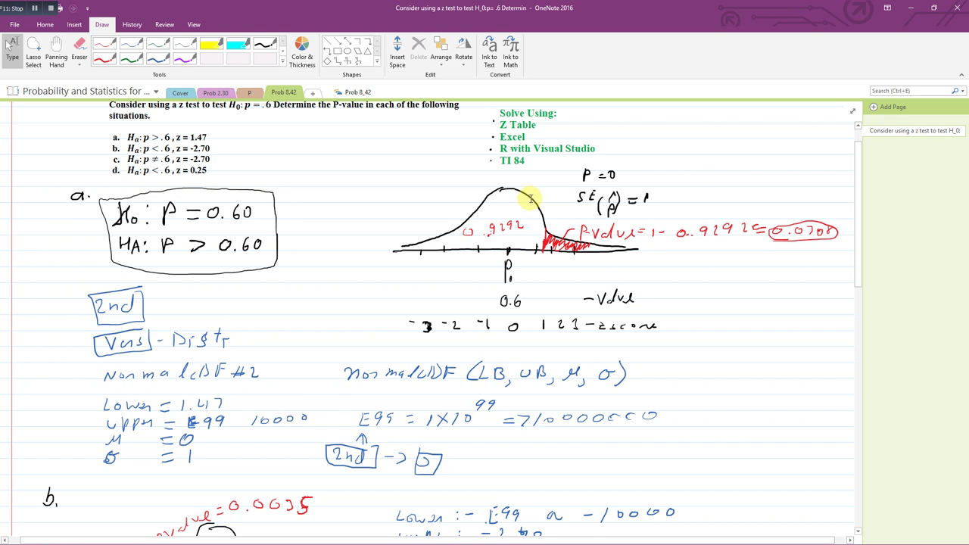
{"action": "scroll", "coordinate": [531, 199], "scroll_direction": "down", "scroll_amount": 6}
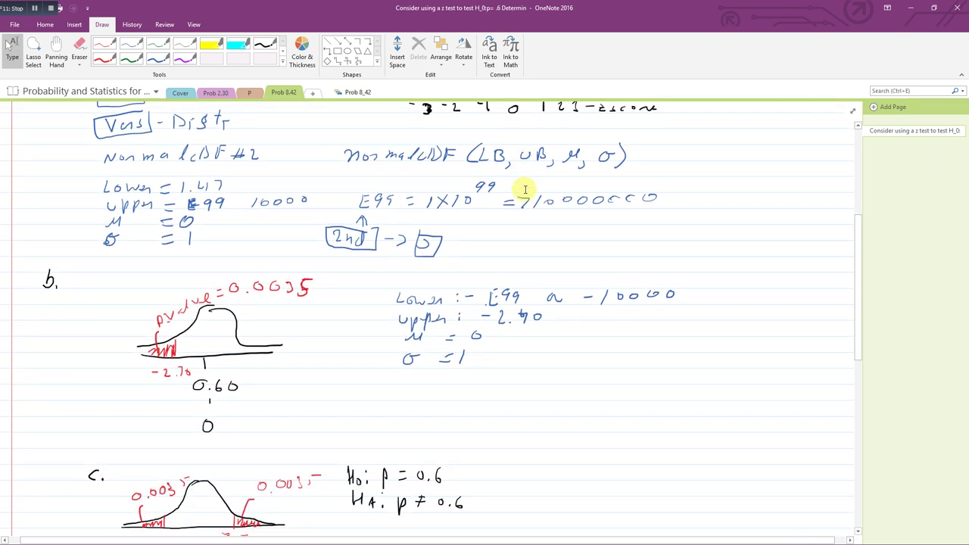
{"action": "scroll", "coordinate": [524, 193], "scroll_direction": "down", "scroll_amount": 6}
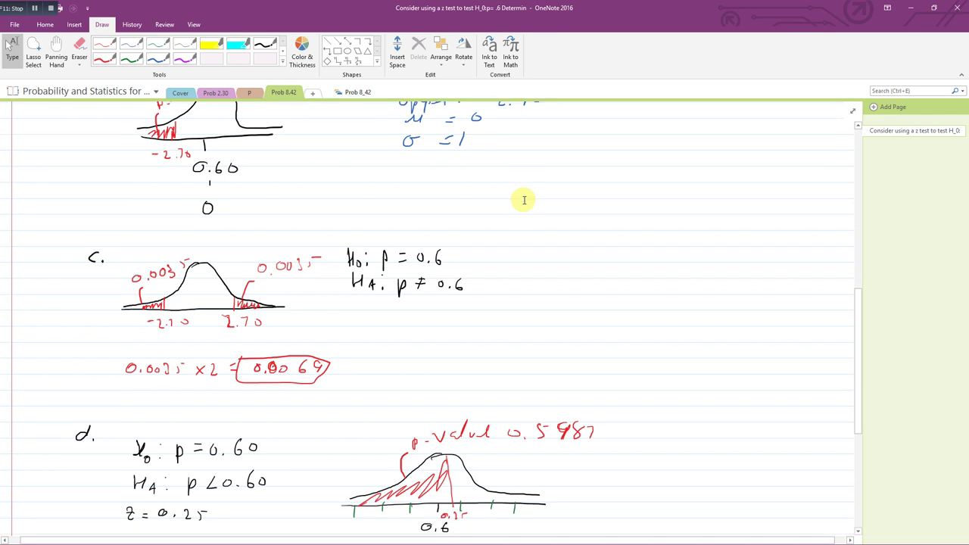
{"action": "scroll", "coordinate": [524, 200], "scroll_direction": "down", "scroll_amount": 1}
{"action": "scroll", "coordinate": [521, 199], "scroll_direction": "up", "scroll_amount": 3}
{"action": "scroll", "coordinate": [523, 203], "scroll_direction": "down", "scroll_amount": 6}
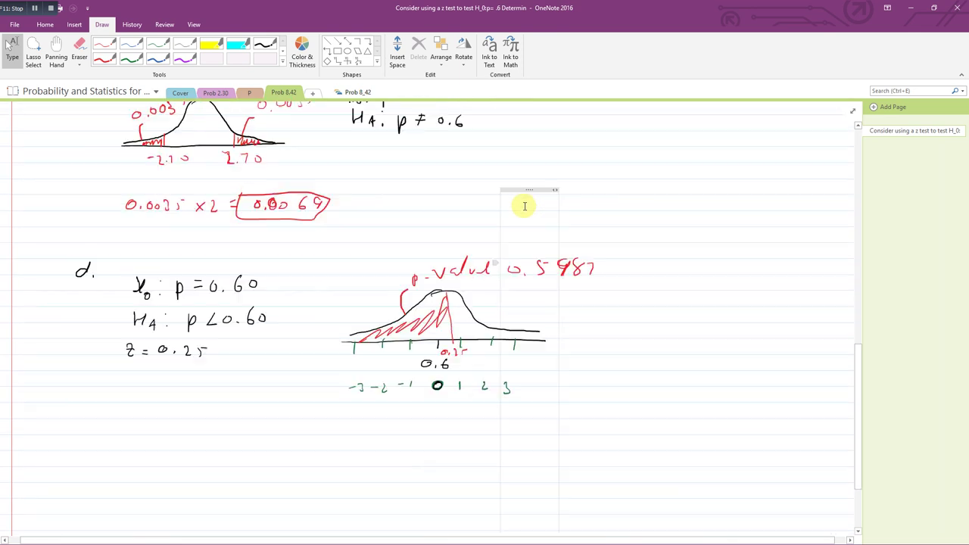
{"action": "scroll", "coordinate": [524, 206], "scroll_direction": "down", "scroll_amount": 3}
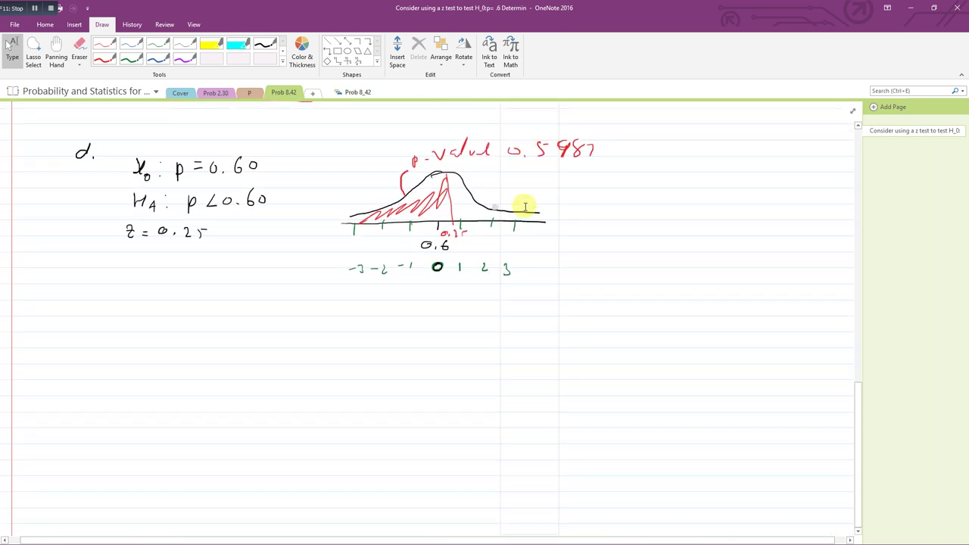
{"action": "scroll", "coordinate": [524, 206], "scroll_direction": "up", "scroll_amount": 5}
{"action": "scroll", "coordinate": [521, 206], "scroll_direction": "down", "scroll_amount": 4}
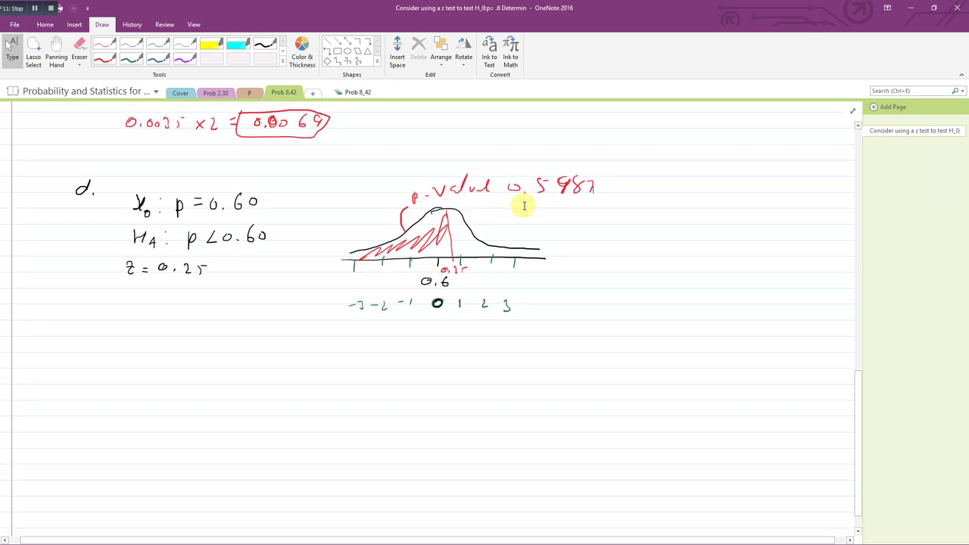
Handwrite part d's calculator inputs with a pen: Lower = -E99, Upper = 0.25, μ = 0, σ = 1.
{"action": "left_click", "coordinate": [158, 57]}
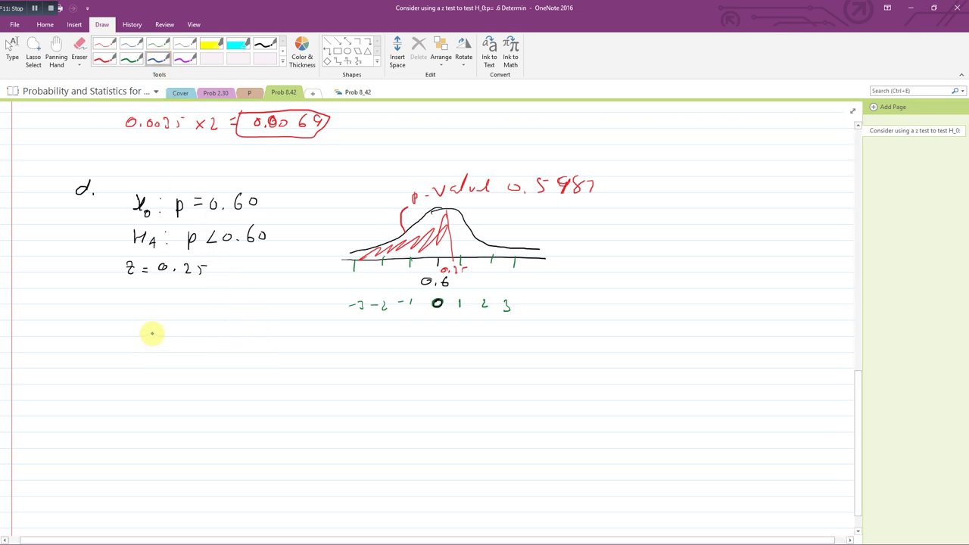
{"action": "mouse_move", "coordinate": [151, 333]}
{"action": "left_mouse_down"}
{"action": "mouse_move", "coordinate": [219, 350]}
{"action": "mouse_move", "coordinate": [219, 341]}
{"action": "left_mouse_up"}
{"action": "mouse_move", "coordinate": [212, 347]}
{"action": "left_mouse_down"}
{"action": "mouse_move", "coordinate": [277, 338]}
{"action": "mouse_move", "coordinate": [294, 348]}
{"action": "mouse_move", "coordinate": [395, 342]}
{"action": "left_mouse_up"}
{"action": "left_click_drag", "start_coordinate": [147, 358], "coordinate": [220, 365]}
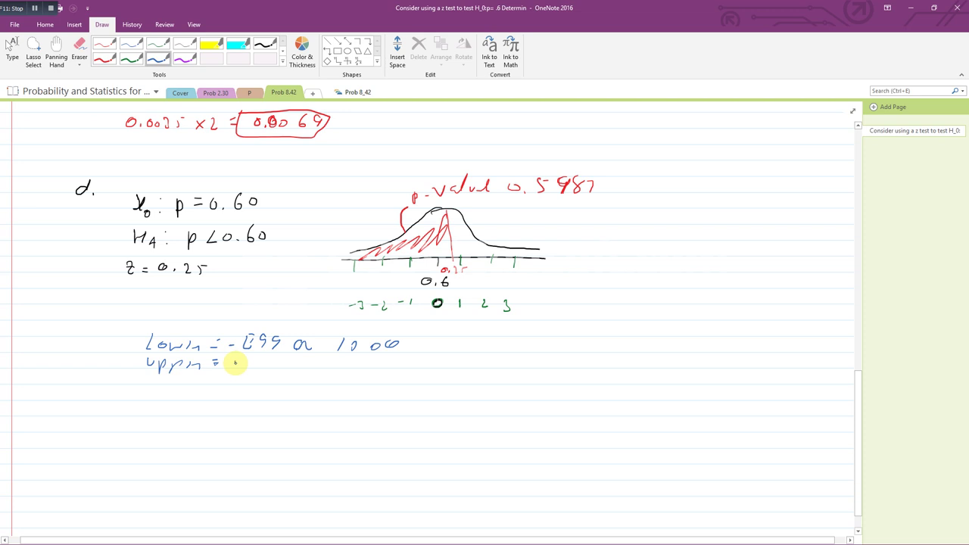
{"action": "left_click", "coordinate": [244, 368]}
{"action": "left_click_drag", "start_coordinate": [234, 363], "coordinate": [261, 370]}
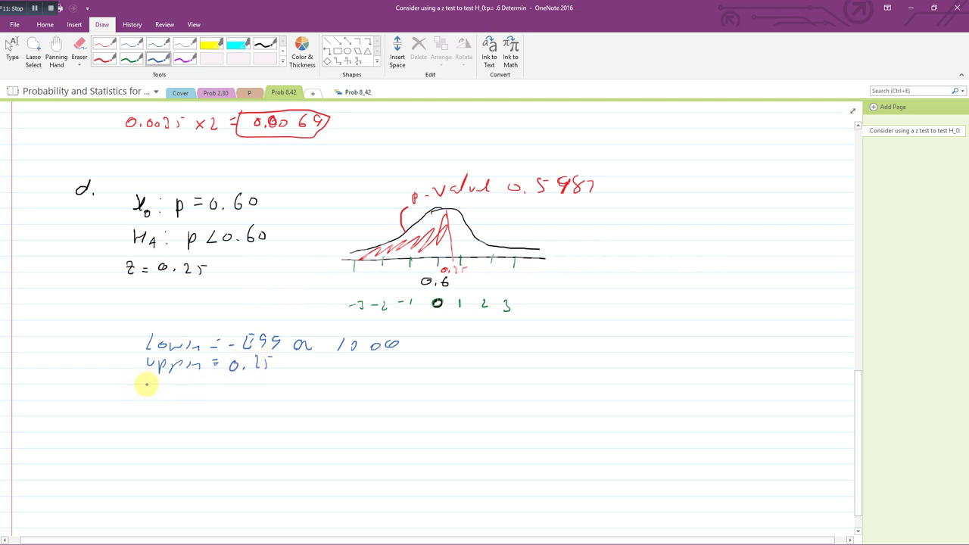
{"action": "mouse_move", "coordinate": [148, 377]}
{"action": "left_mouse_down"}
{"action": "mouse_move", "coordinate": [156, 387]}
{"action": "mouse_move", "coordinate": [194, 371]}
{"action": "left_mouse_up"}
{"action": "left_click_drag", "start_coordinate": [144, 394], "coordinate": [171, 393]}
{"action": "left_click_drag", "start_coordinate": [162, 399], "coordinate": [188, 401]}
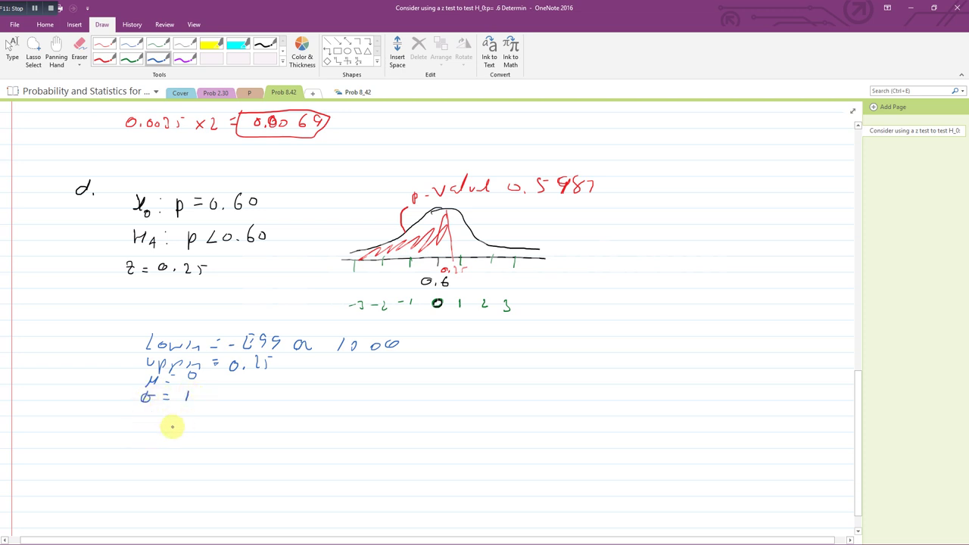
Switch back to typing mode with Alt+D, T and scroll to the page top.
{"action": "key", "text": "alt+d"}
{"action": "key", "text": "t"}
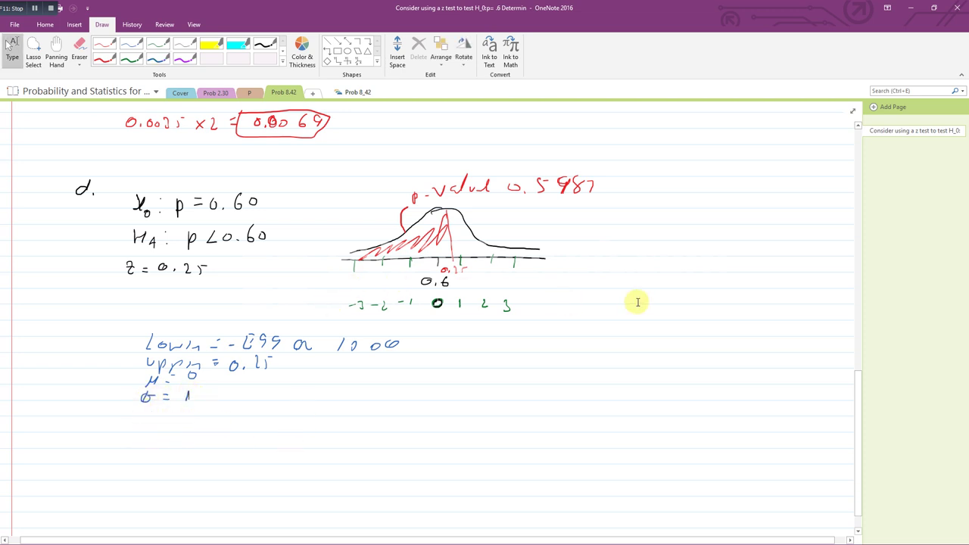
{"action": "scroll", "coordinate": [637, 302], "scroll_direction": "up", "scroll_amount": 10}
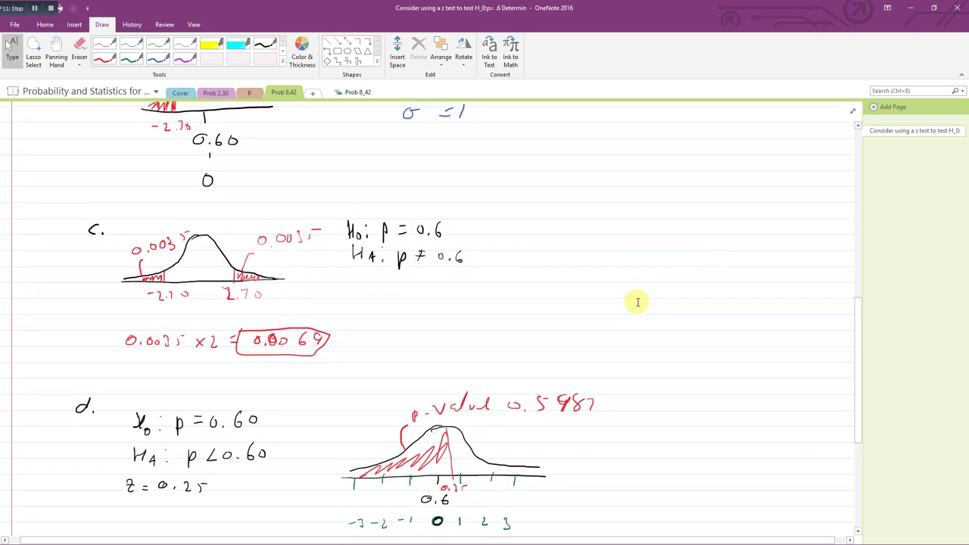
{"action": "scroll", "coordinate": [637, 302], "scroll_direction": "up", "scroll_amount": 5}
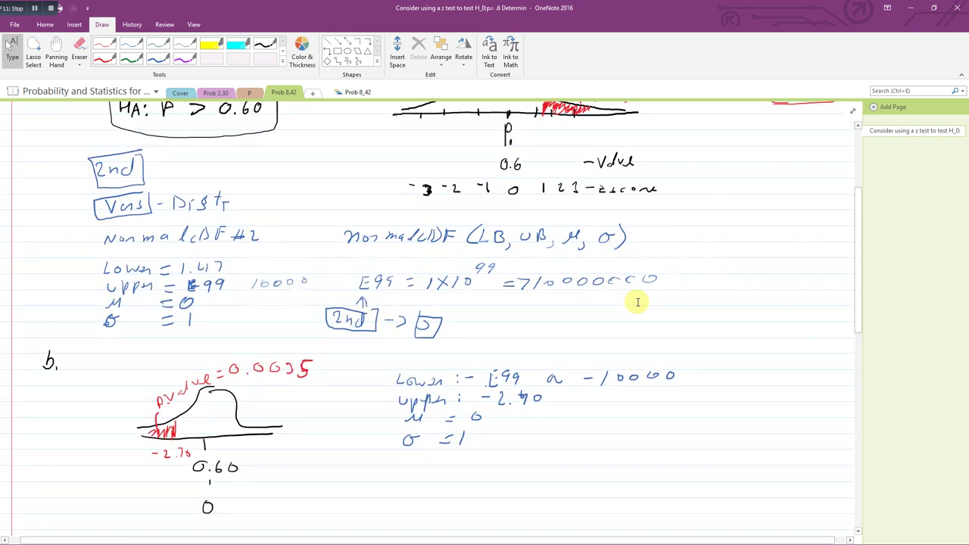
{"action": "scroll", "coordinate": [638, 302], "scroll_direction": "up", "scroll_amount": 4}
{"action": "scroll", "coordinate": [637, 302], "scroll_direction": "up", "scroll_amount": 1}
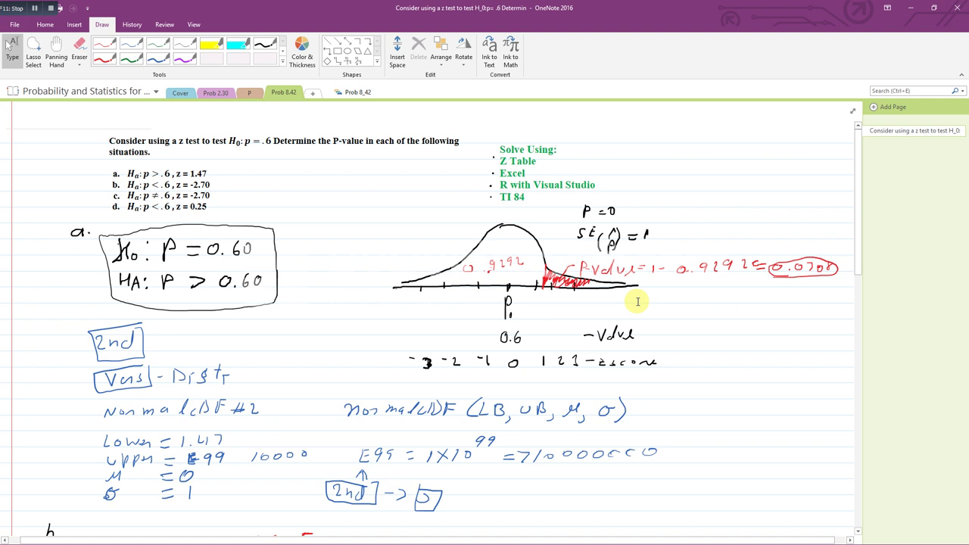